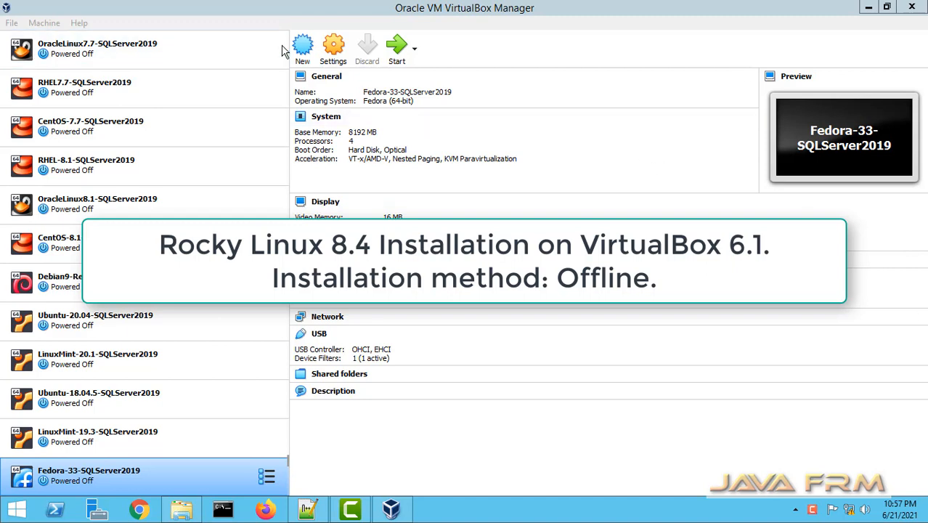
- Launch the Create Virtual Machine wizard from the New toolbar button
{"action": "left_click", "coordinate": [303, 59]}
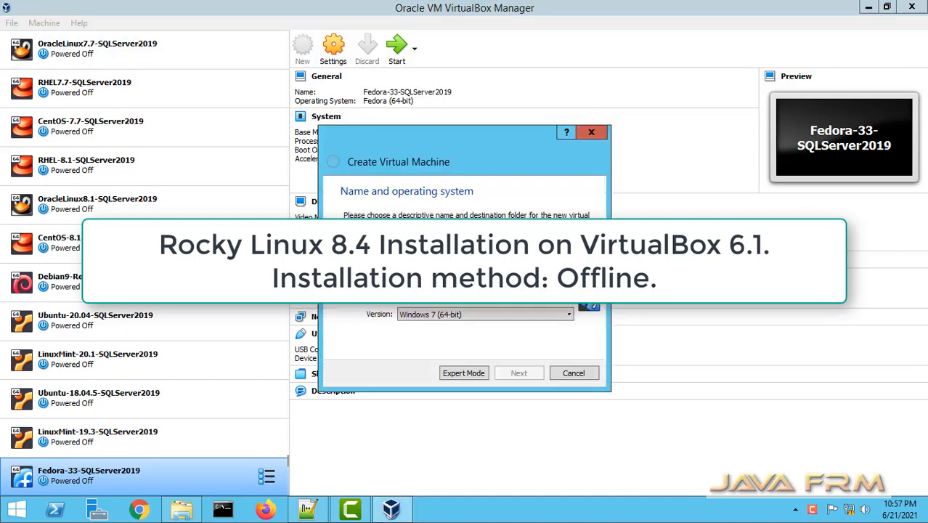
- Name the machine RockyLinux-8.4 with type Linux and version Red Hat (64-bit), then advance to memory
{"action": "type", "text": "Roc"}
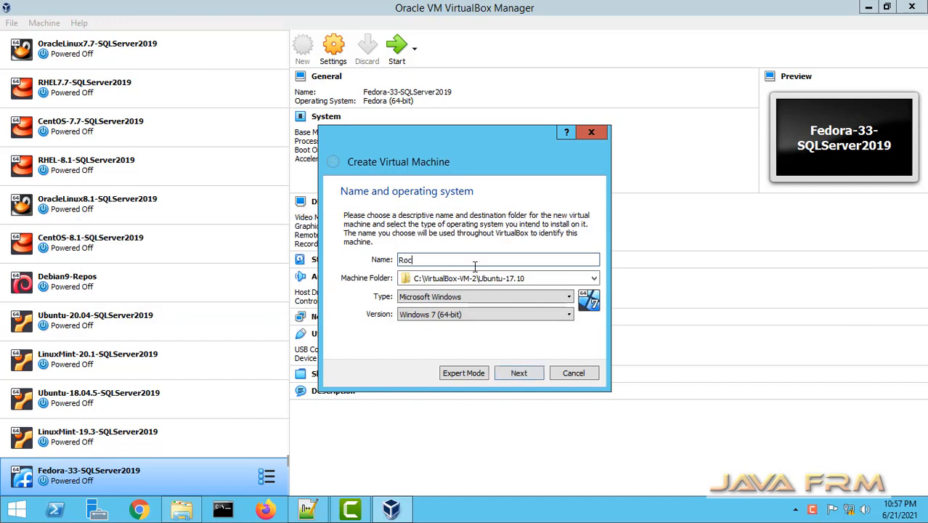
{"action": "type", "text": "kyLinux-8.4"}
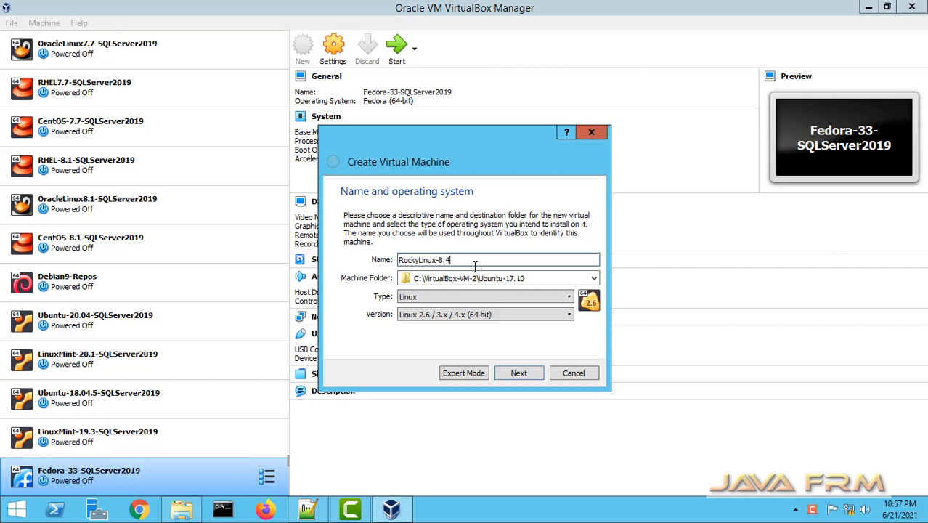
{"action": "left_click", "coordinate": [573, 297]}
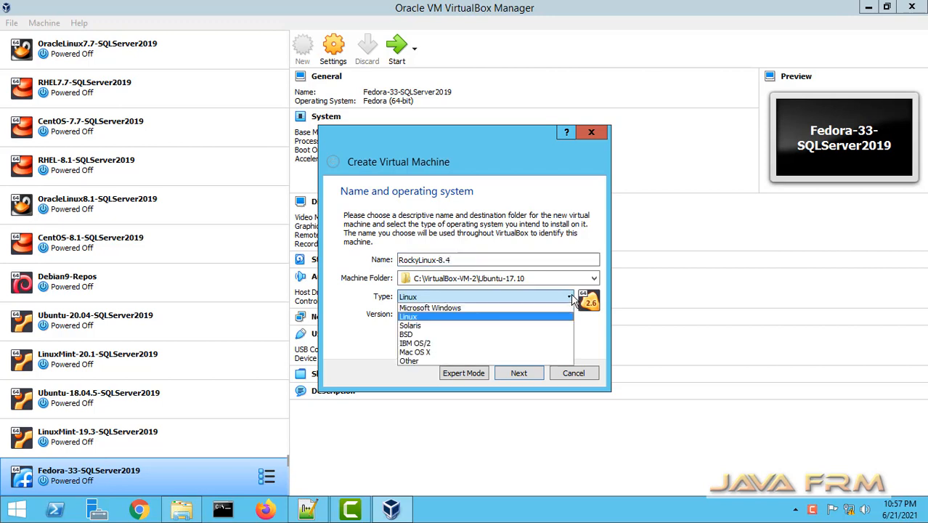
{"action": "left_click", "coordinate": [434, 322]}
{"action": "left_click", "coordinate": [570, 316]}
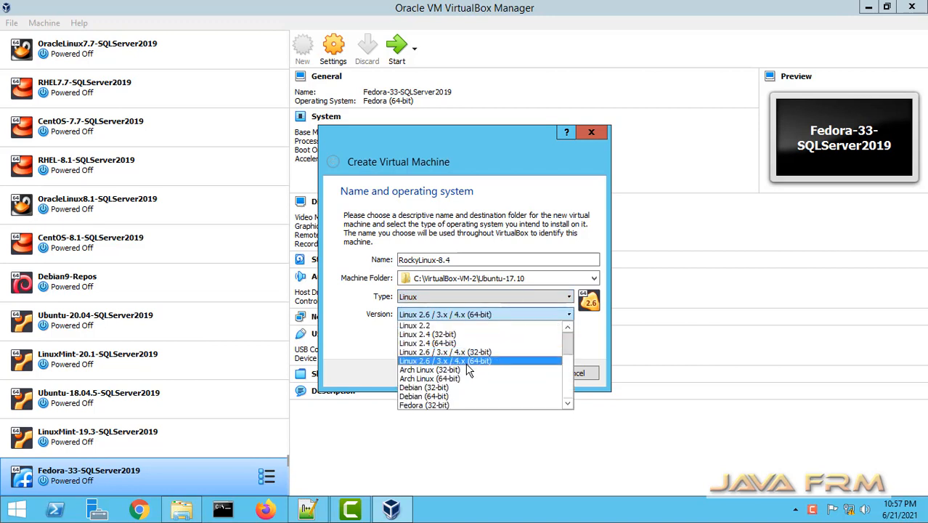
{"action": "scroll", "coordinate": [461, 396], "scroll_direction": "down", "scroll_amount": 2}
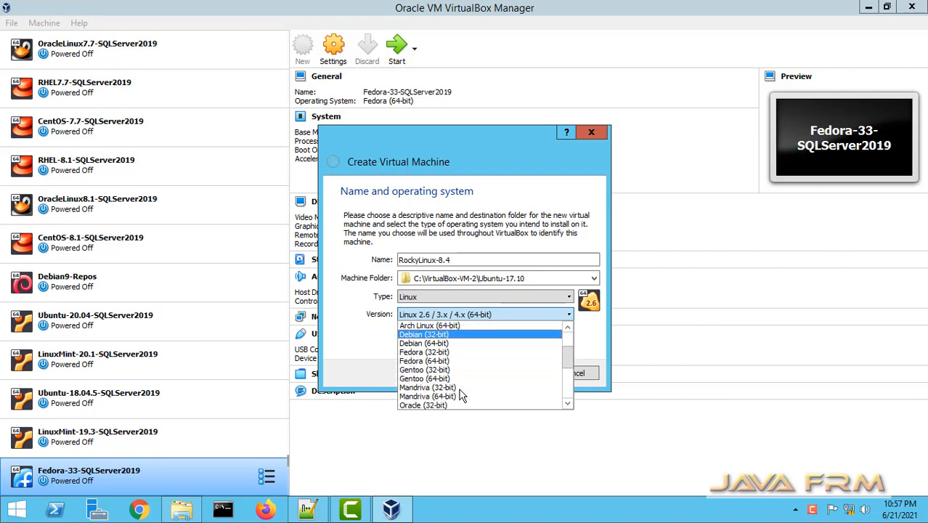
{"action": "scroll", "coordinate": [462, 395], "scroll_direction": "down", "scroll_amount": 3}
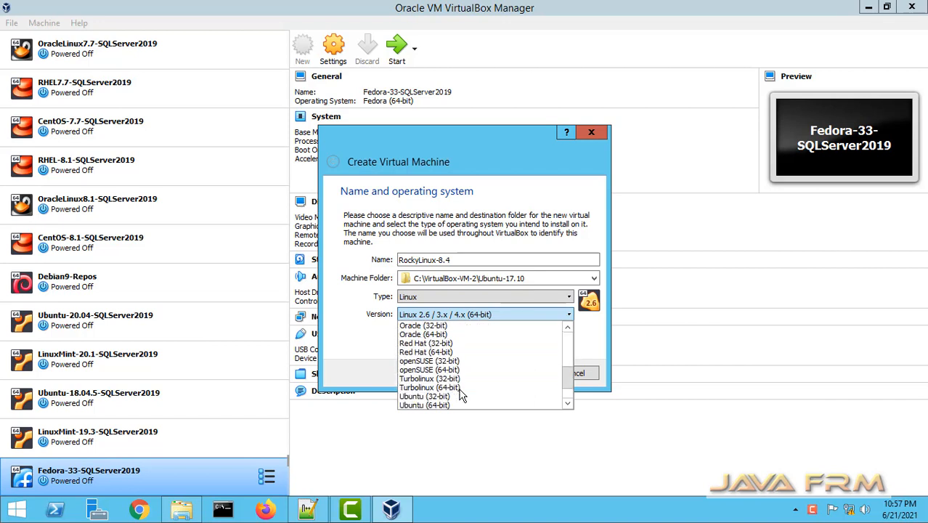
{"action": "scroll", "coordinate": [464, 379], "scroll_direction": "down", "scroll_amount": 2}
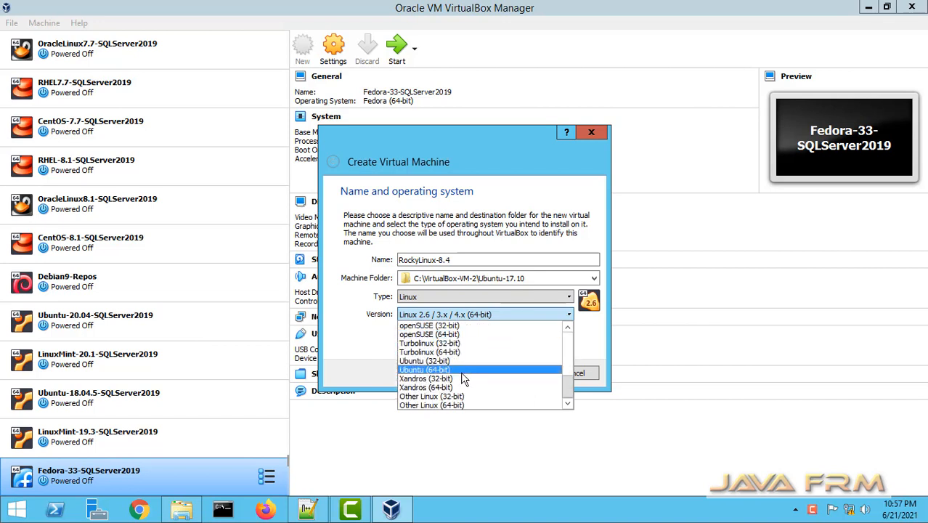
{"action": "scroll", "coordinate": [465, 379], "scroll_direction": "up", "scroll_amount": 6}
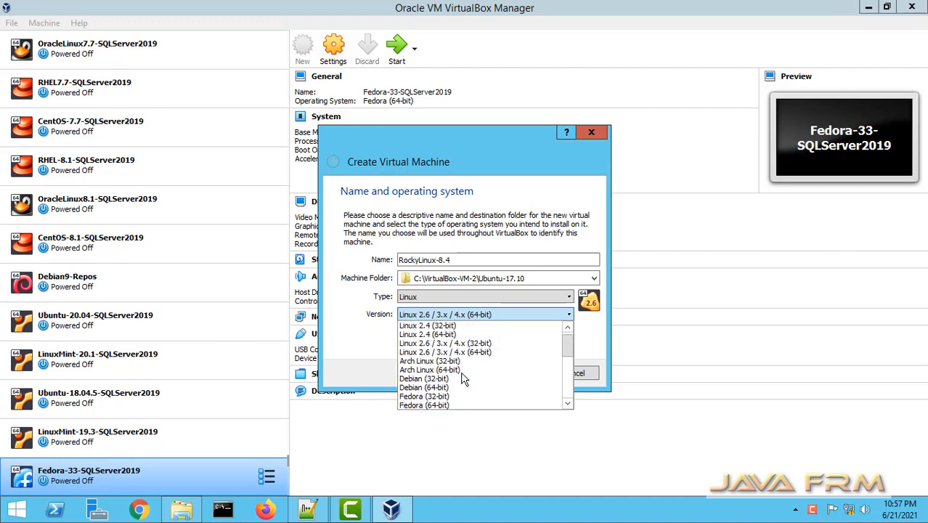
{"action": "scroll", "coordinate": [464, 380], "scroll_direction": "down", "scroll_amount": 3}
{"action": "scroll", "coordinate": [464, 379], "scroll_direction": "down", "scroll_amount": 1}
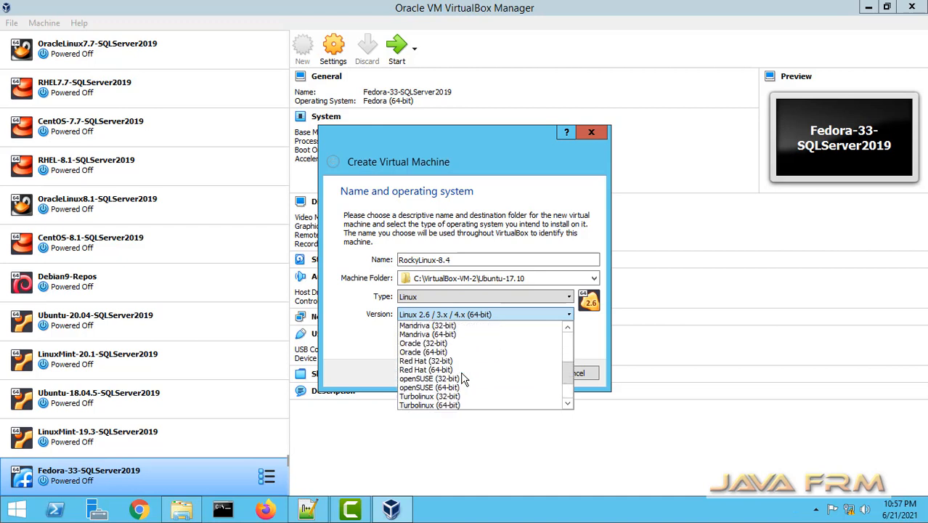
{"action": "left_click", "coordinate": [448, 371]}
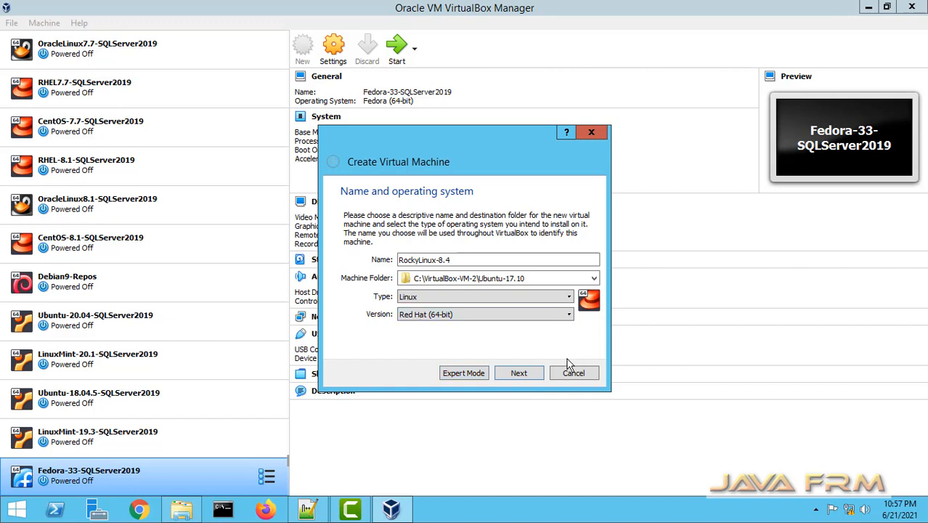
{"action": "left_click", "coordinate": [520, 374]}
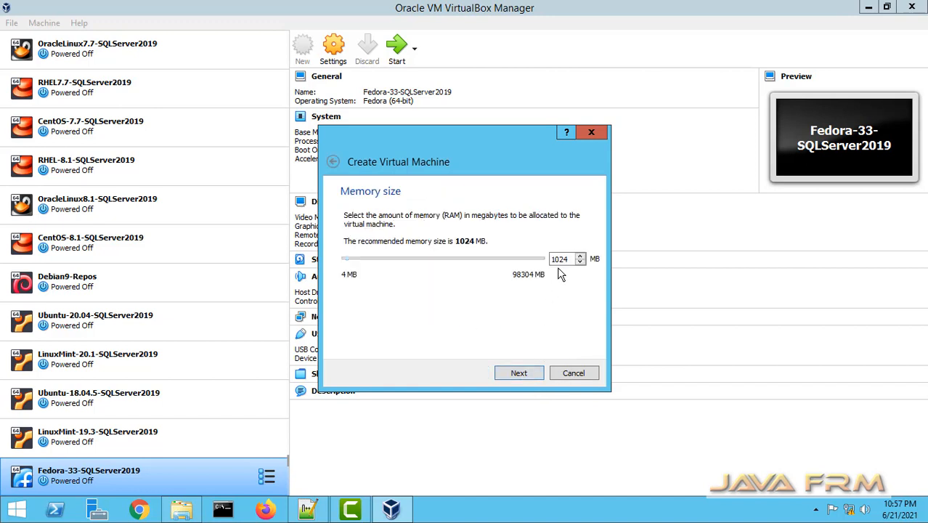
- Set the VM's memory size to 8192 MB
{"action": "left_click_drag", "start_coordinate": [571, 260], "coordinate": [462, 254]}
{"action": "type", "text": "819"}
{"action": "left_click", "coordinate": [536, 376]}
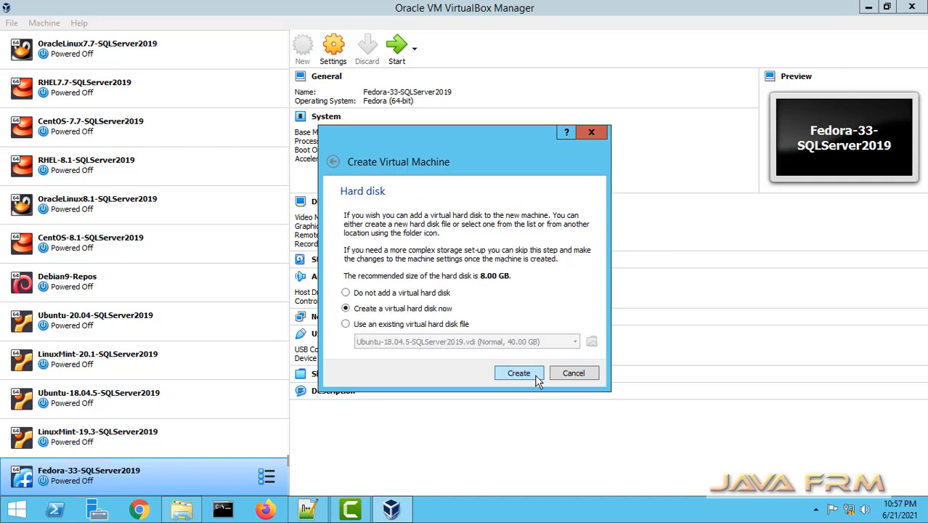
- Create a new dynamically allocated 40 GB VDI virtual hard disk
{"action": "left_click", "coordinate": [519, 373]}
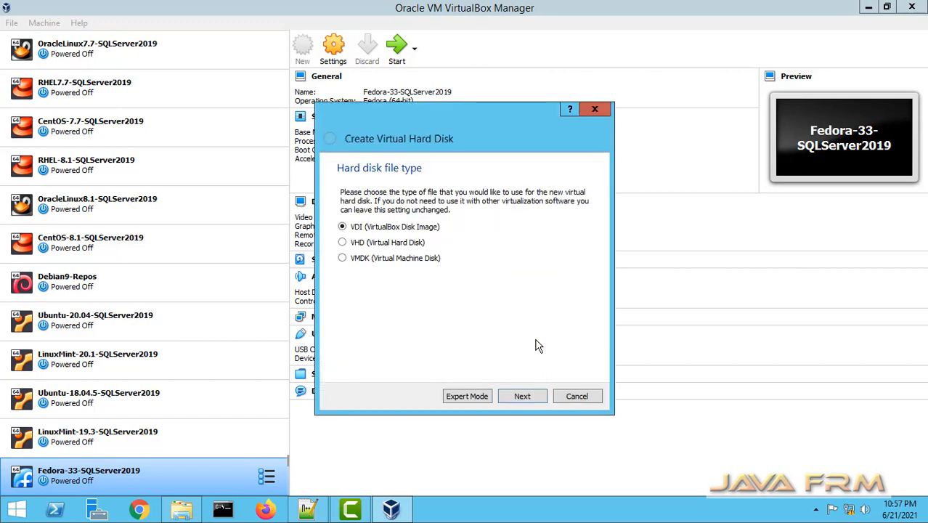
{"action": "left_click", "coordinate": [529, 401]}
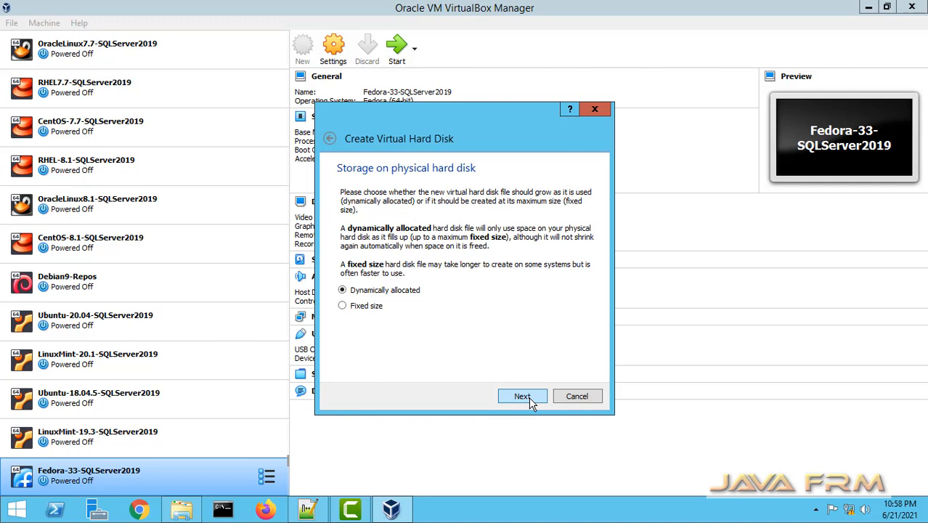
{"action": "left_click", "coordinate": [528, 397]}
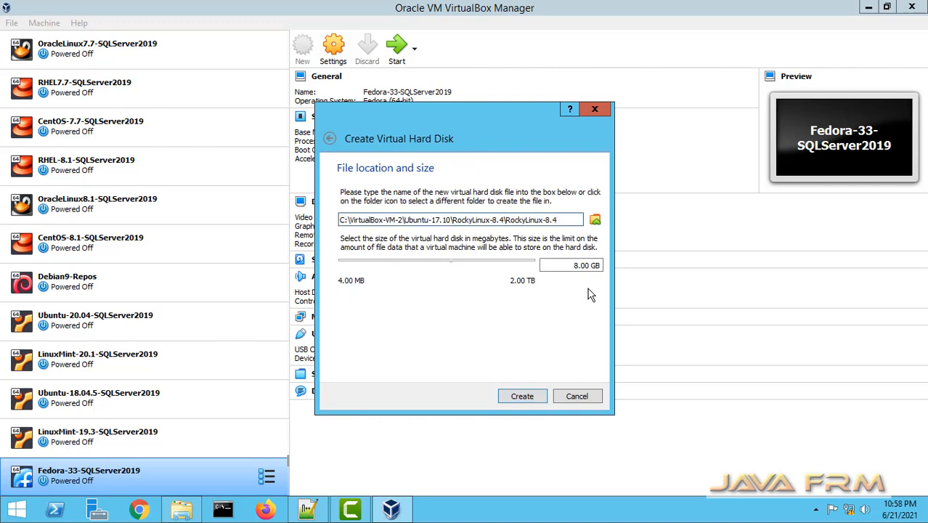
{"action": "left_click_drag", "start_coordinate": [580, 264], "coordinate": [557, 276]}
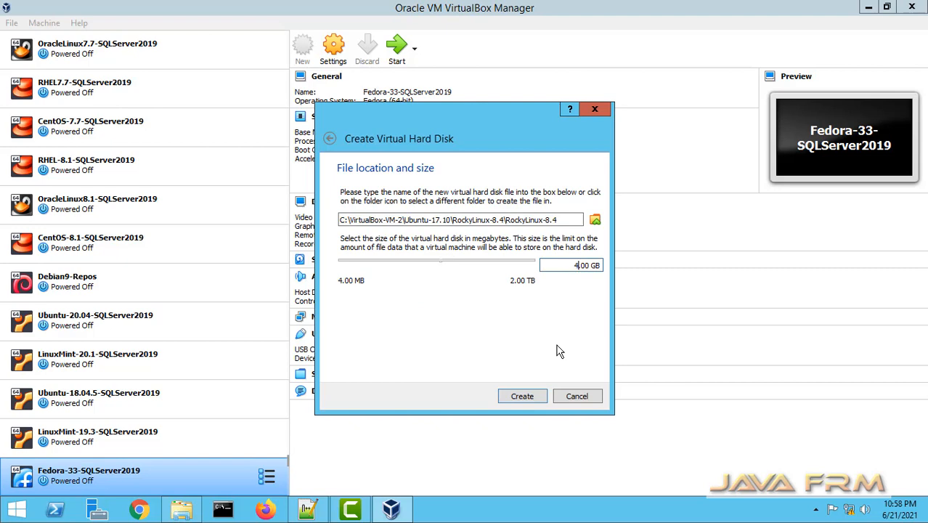
{"action": "type", "text": "40"}
{"action": "left_click", "coordinate": [536, 397]}
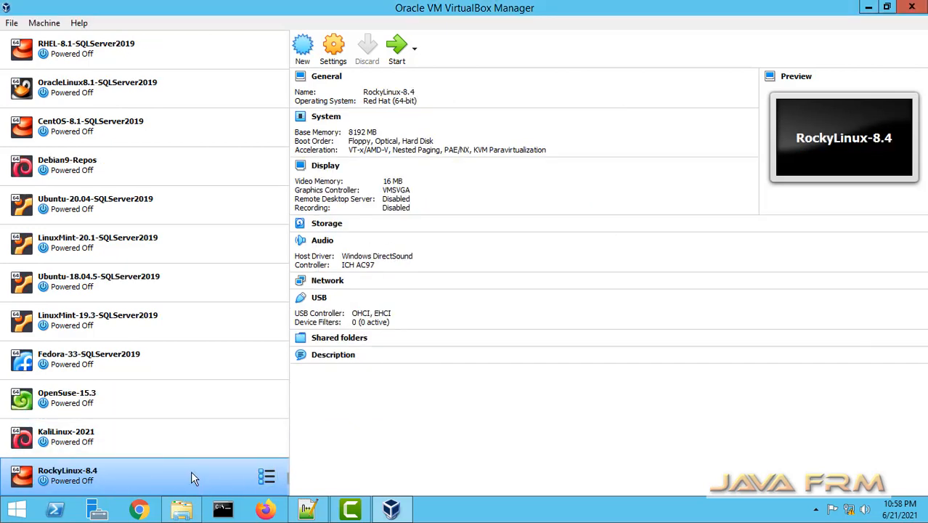
{"action": "right_click", "coordinate": [191, 471]}
- Set the System boot order to Optical then Hard Disk, with Floppy moved down and disabled
{"action": "left_click", "coordinate": [283, 199]}
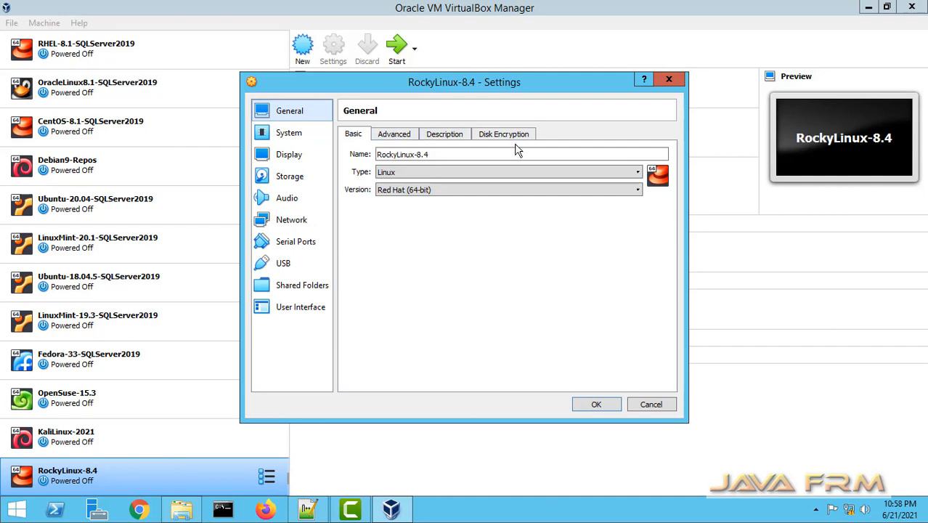
{"action": "left_click", "coordinate": [282, 133]}
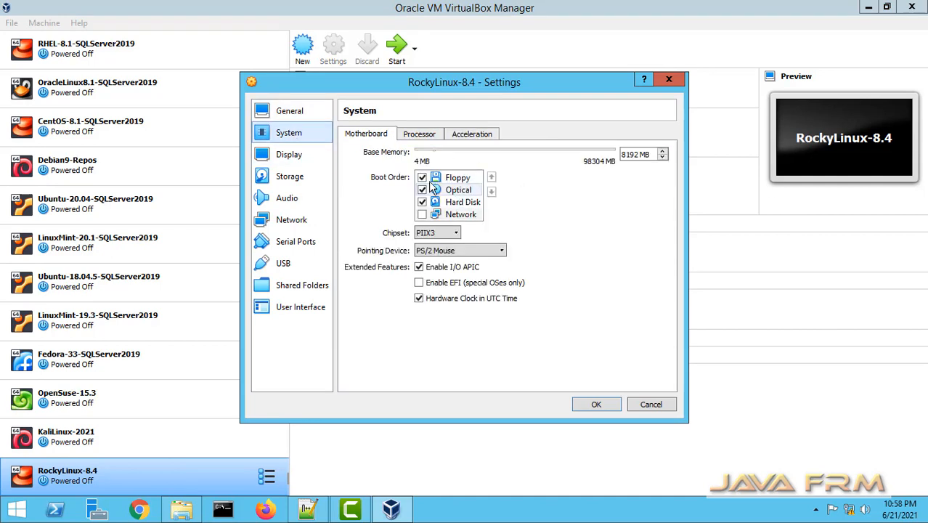
{"action": "left_click", "coordinate": [437, 179]}
{"action": "left_click", "coordinate": [491, 192]}
{"action": "left_click", "coordinate": [491, 191]}
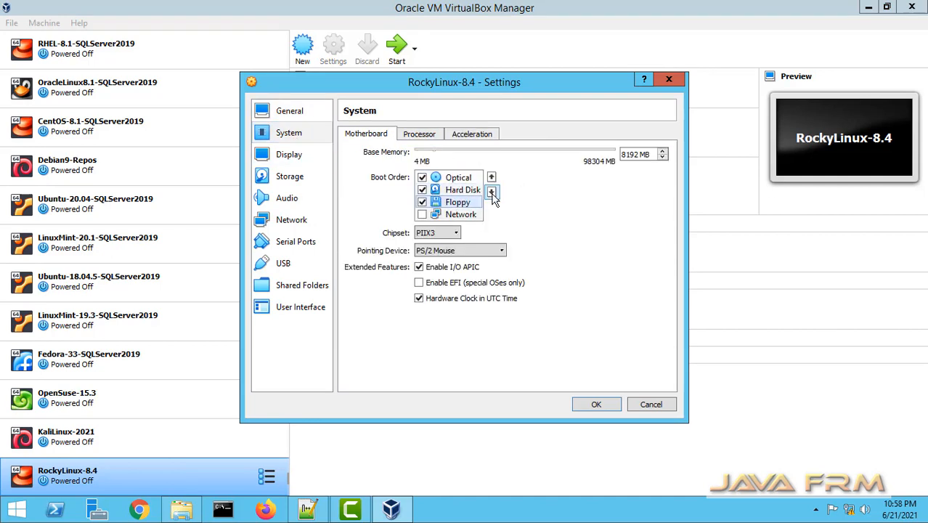
{"action": "left_click", "coordinate": [422, 202]}
- Use a USB Tablet pointing device and give the VM 4 processors
{"action": "left_click", "coordinate": [507, 256]}
{"action": "left_click", "coordinate": [475, 267]}
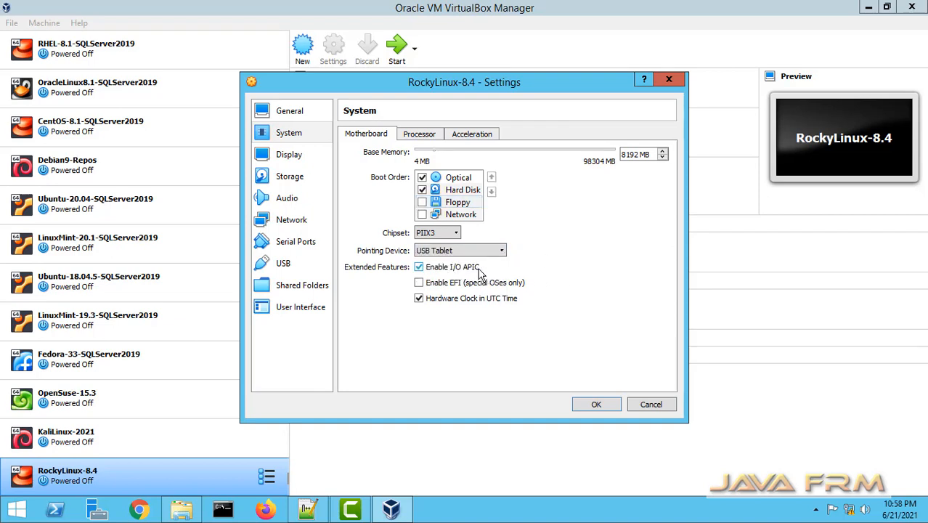
{"action": "left_click", "coordinate": [425, 136]}
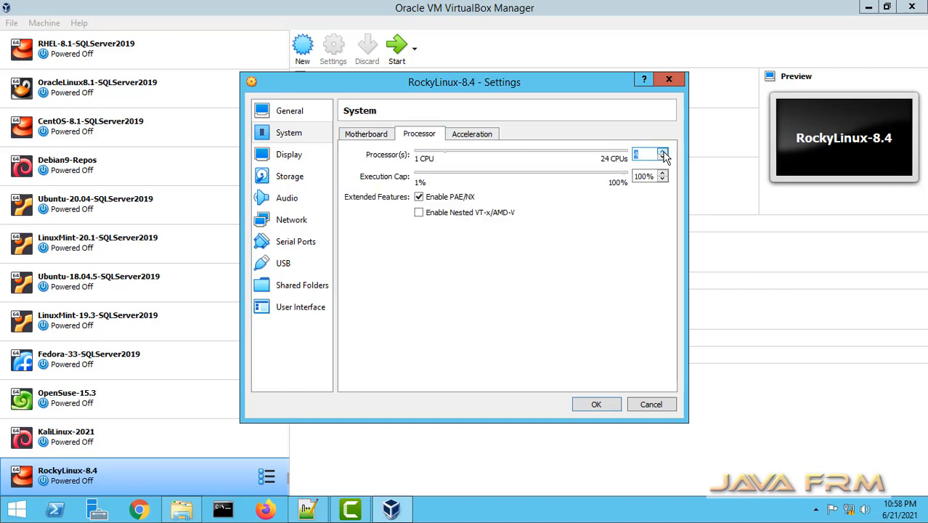
{"action": "left_click", "coordinate": [640, 157]}
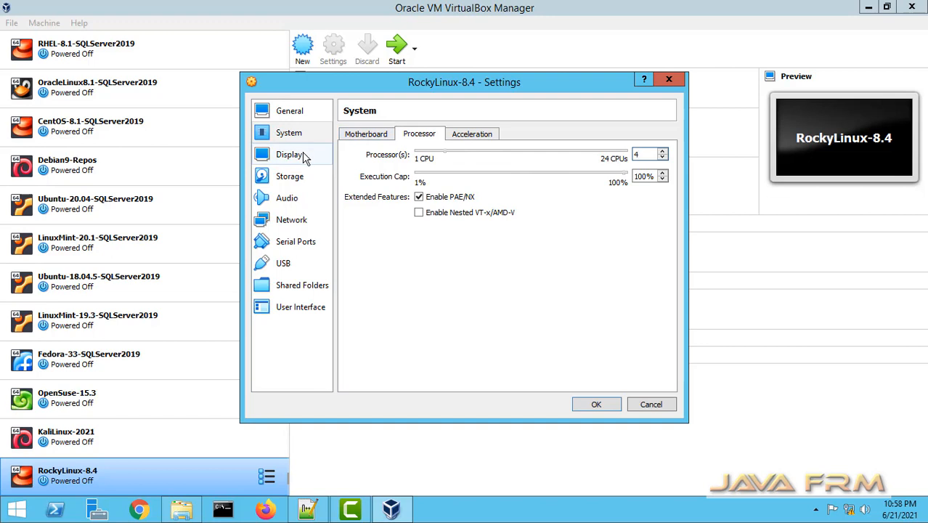
{"action": "left_click", "coordinate": [472, 136]}
{"action": "left_click", "coordinate": [296, 159]}
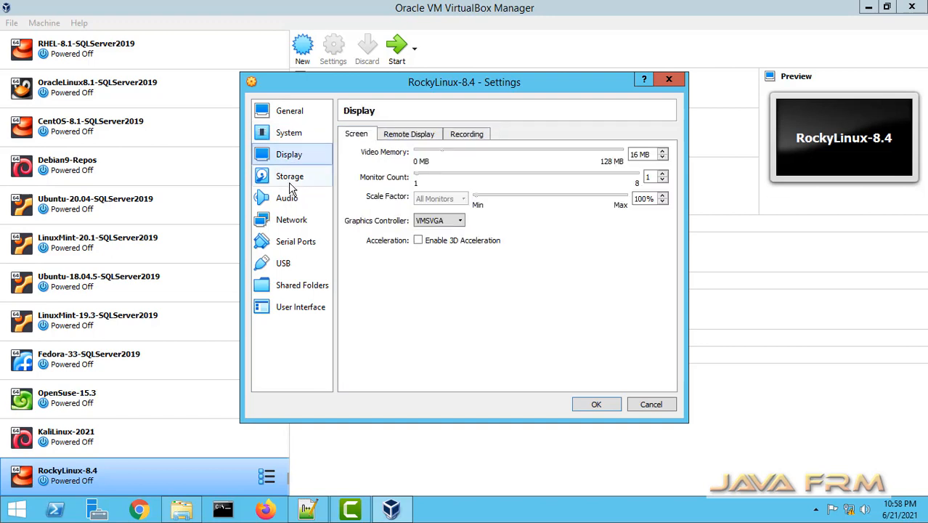
{"action": "left_click", "coordinate": [290, 180]}
- Add Rocky-8.4-x86_64-dvd1.iso from D:\LinuxOS-ISO to the Optical Disk Selector
{"action": "left_click", "coordinate": [382, 166]}
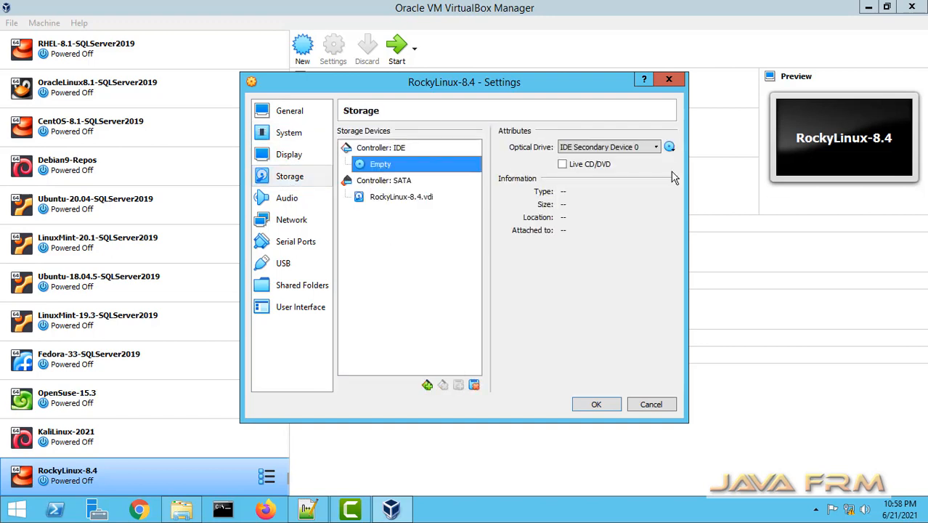
{"action": "left_click", "coordinate": [670, 147]}
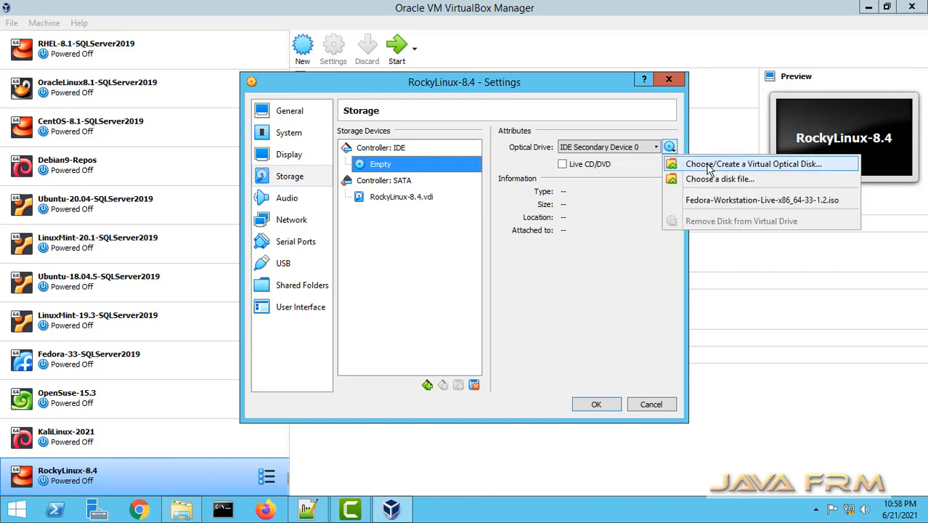
{"action": "left_click", "coordinate": [709, 164]}
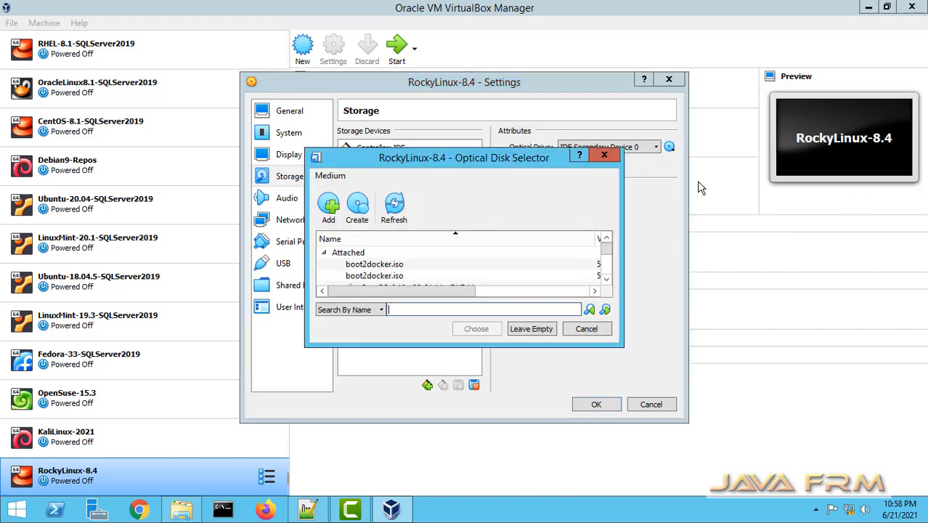
{"action": "left_click", "coordinate": [330, 209]}
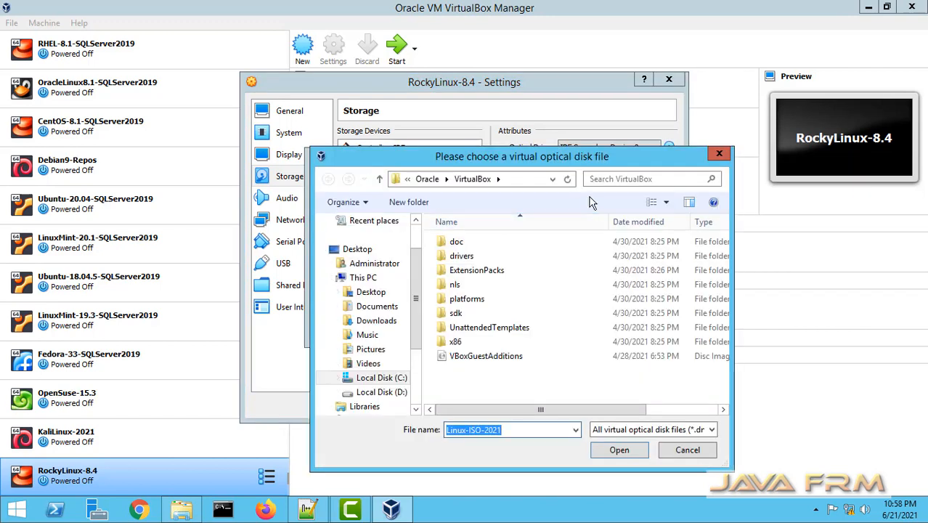
{"action": "left_click", "coordinate": [552, 179]}
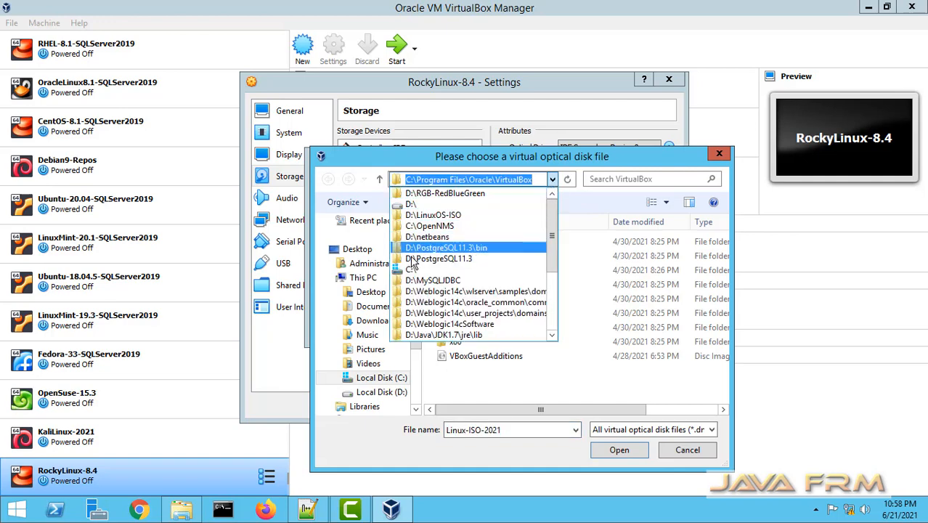
{"action": "left_click", "coordinate": [432, 215]}
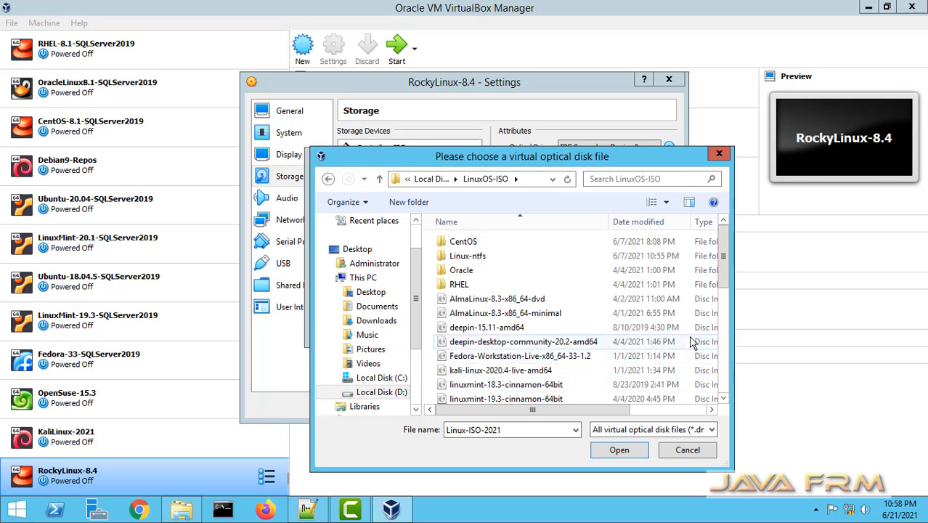
{"action": "left_click", "coordinate": [494, 356]}
{"action": "scroll", "coordinate": [494, 356], "scroll_direction": "down", "scroll_amount": 3}
{"action": "scroll", "coordinate": [493, 356], "scroll_direction": "down", "scroll_amount": 4}
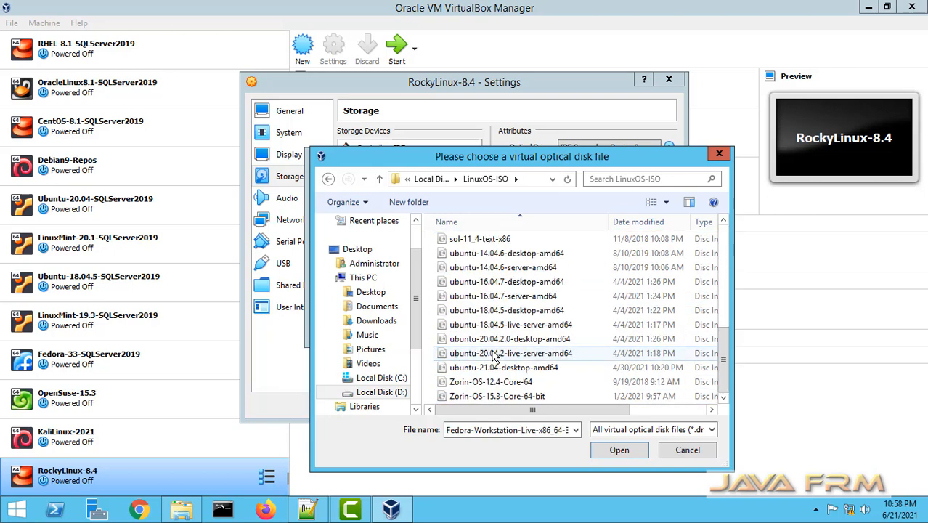
{"action": "scroll", "coordinate": [494, 358], "scroll_direction": "up", "scroll_amount": 1}
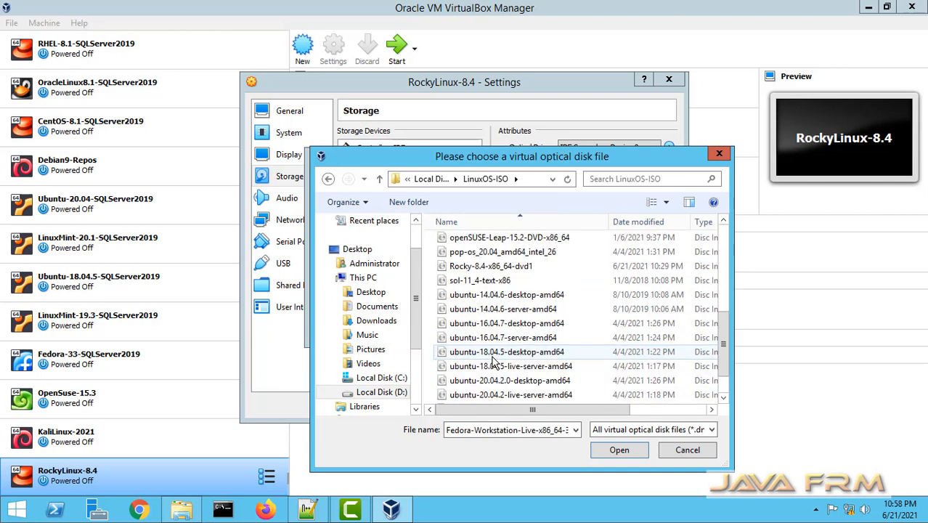
{"action": "left_click", "coordinate": [507, 268]}
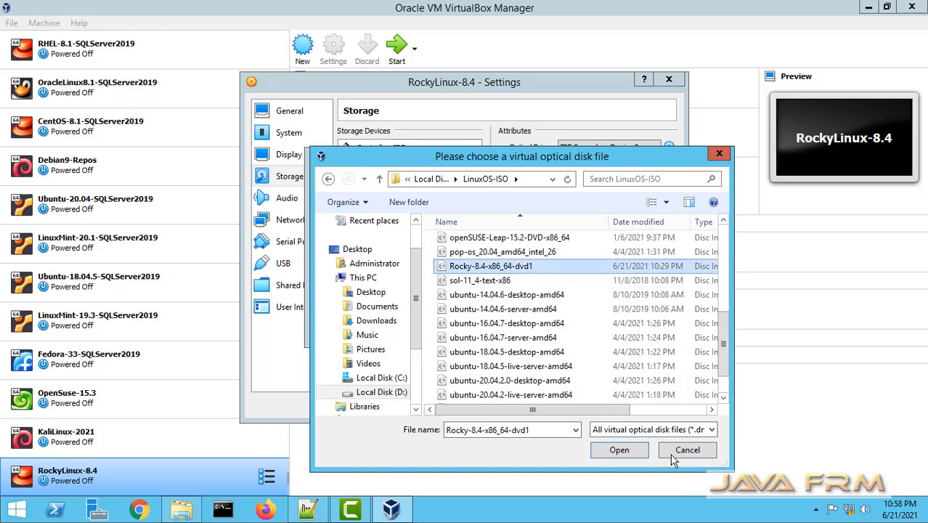
{"action": "left_click", "coordinate": [616, 451]}
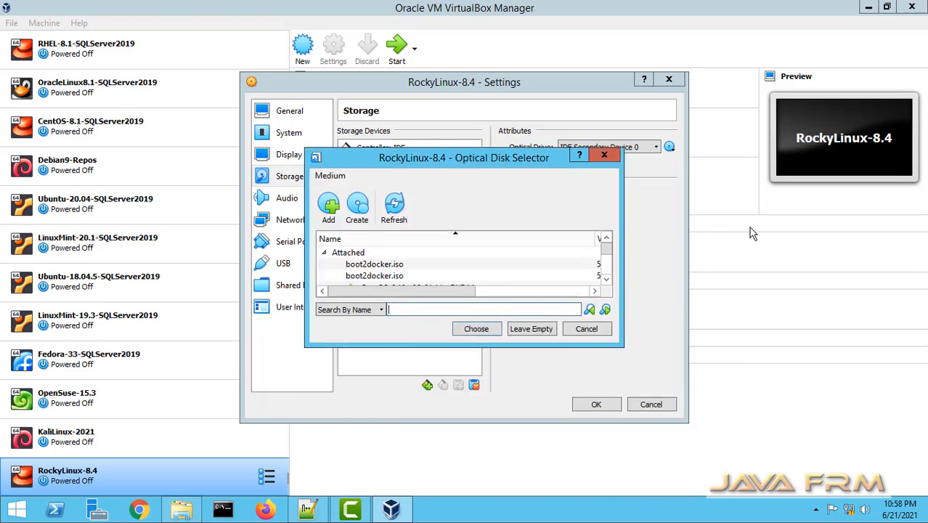
- Choose the Rocky-8.4-x86_64-dvd1.iso entry and attach it to the optical drive
{"action": "left_click_drag", "start_coordinate": [623, 268], "coordinate": [793, 286]}
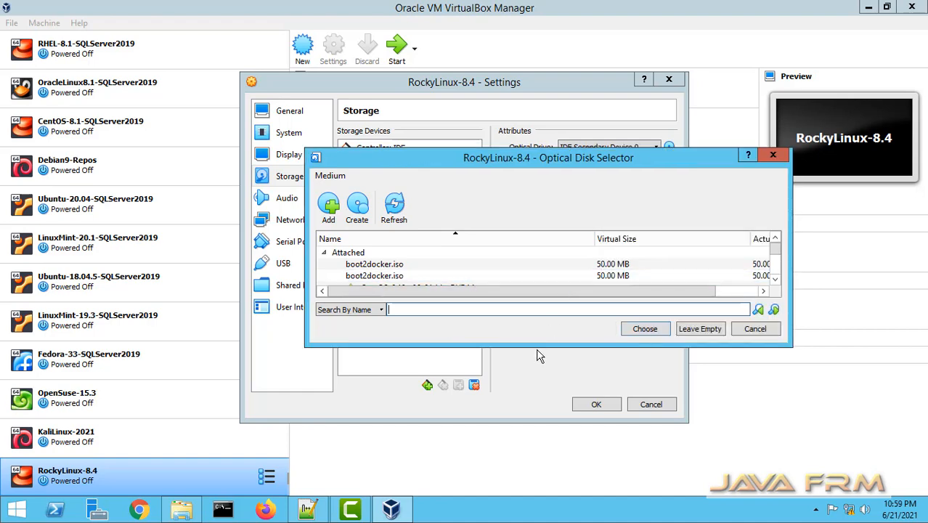
{"action": "left_click_drag", "start_coordinate": [538, 348], "coordinate": [538, 459]}
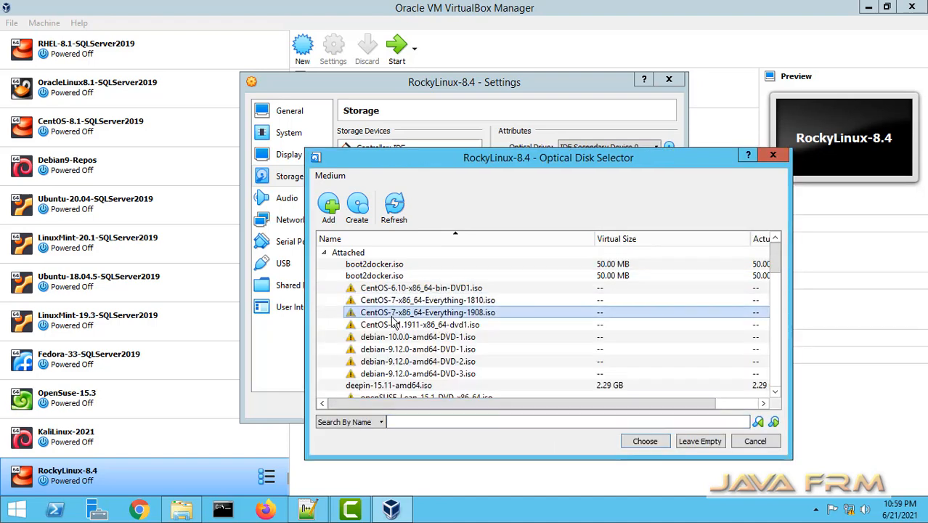
{"action": "scroll", "coordinate": [395, 333], "scroll_direction": "down", "scroll_amount": 3}
{"action": "scroll", "coordinate": [395, 333], "scroll_direction": "down", "scroll_amount": 3}
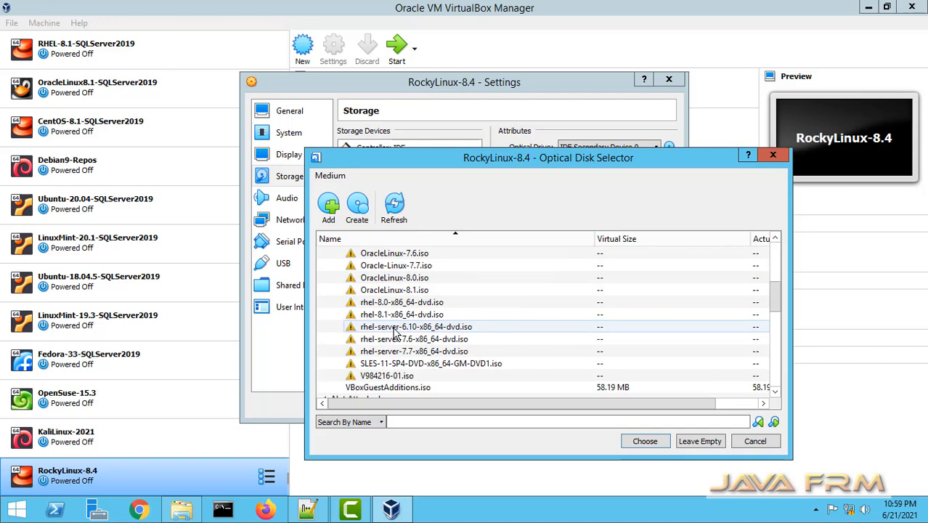
{"action": "scroll", "coordinate": [396, 332], "scroll_direction": "down", "scroll_amount": 2}
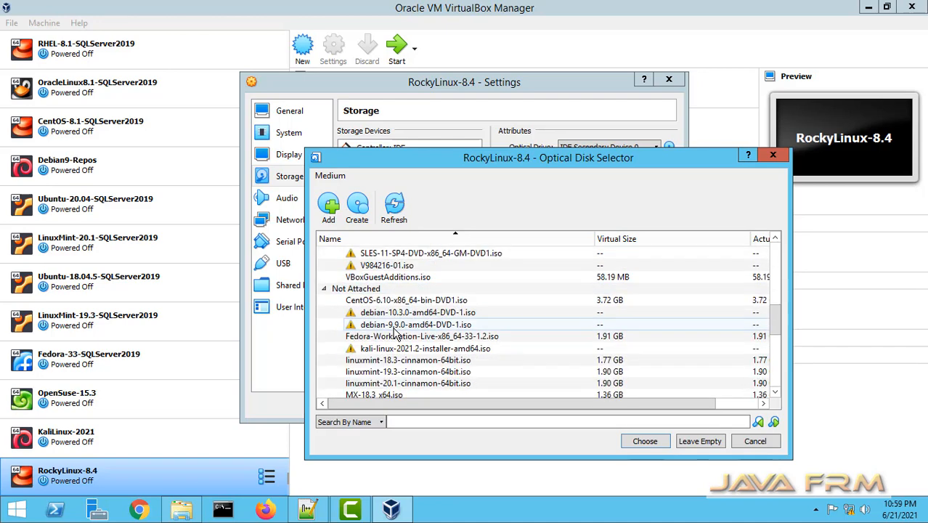
{"action": "scroll", "coordinate": [395, 333], "scroll_direction": "down", "scroll_amount": 6}
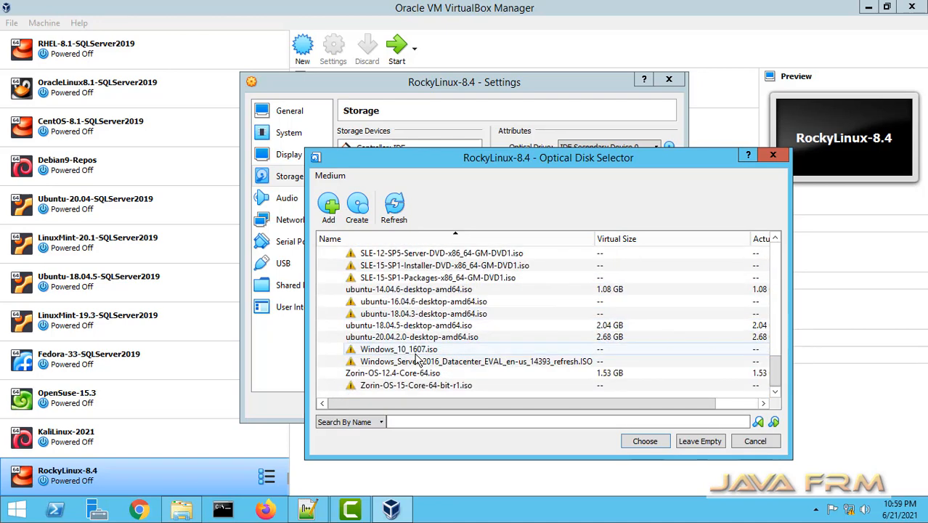
{"action": "scroll", "coordinate": [418, 361], "scroll_direction": "up", "scroll_amount": 4}
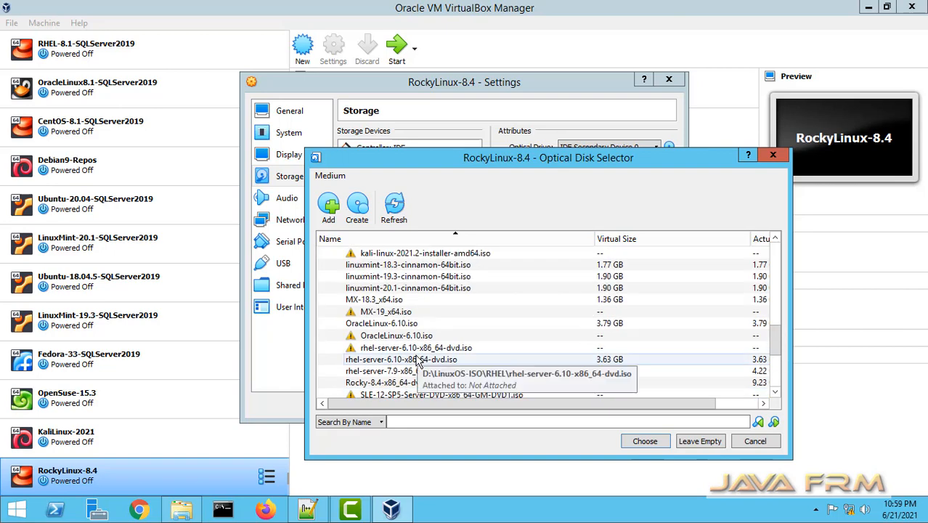
{"action": "left_click", "coordinate": [418, 382]}
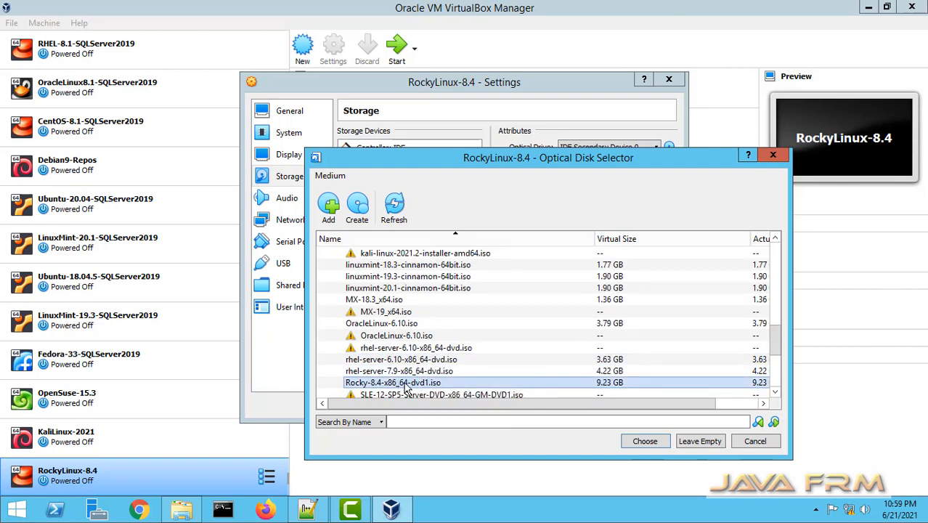
{"action": "left_click", "coordinate": [654, 442]}
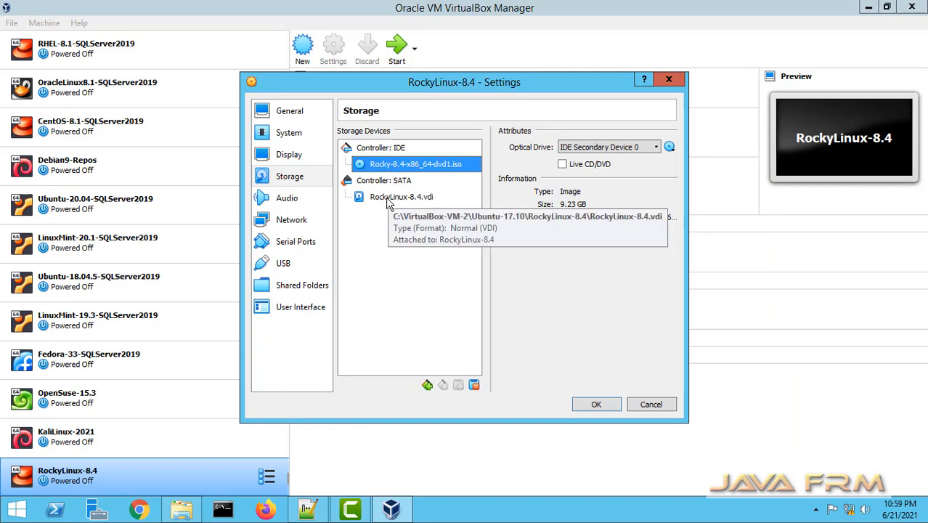
{"action": "left_click", "coordinate": [289, 204]}
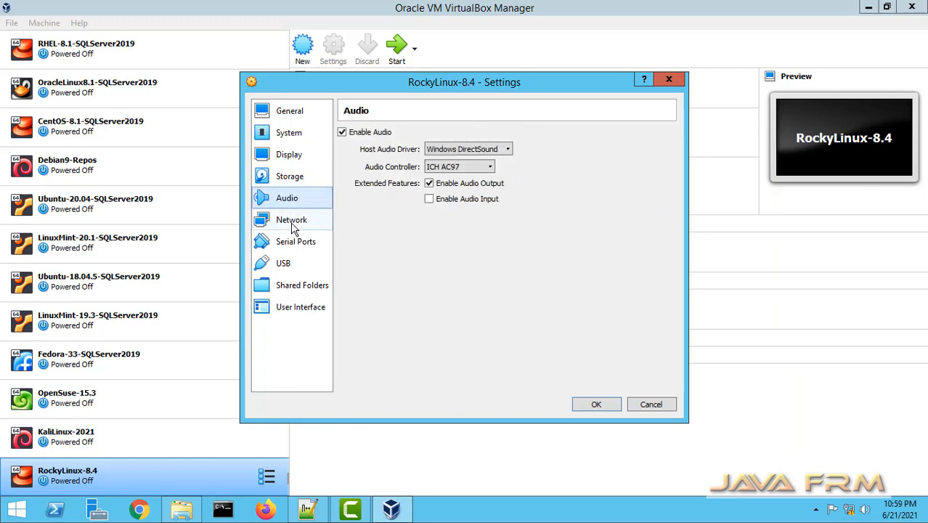
- Check the Network advanced options, Serial Ports and USB pages, then save the settings with OK
{"action": "left_click", "coordinate": [291, 224]}
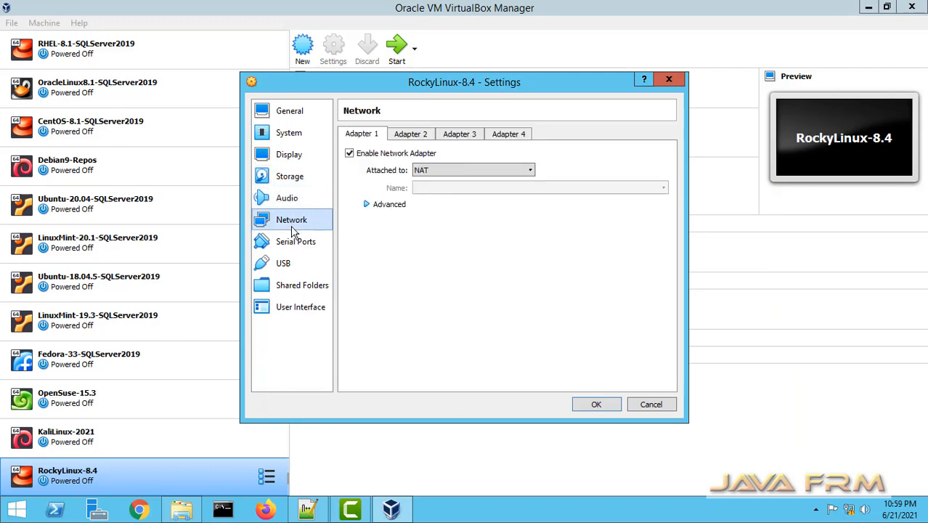
{"action": "left_click", "coordinate": [389, 206]}
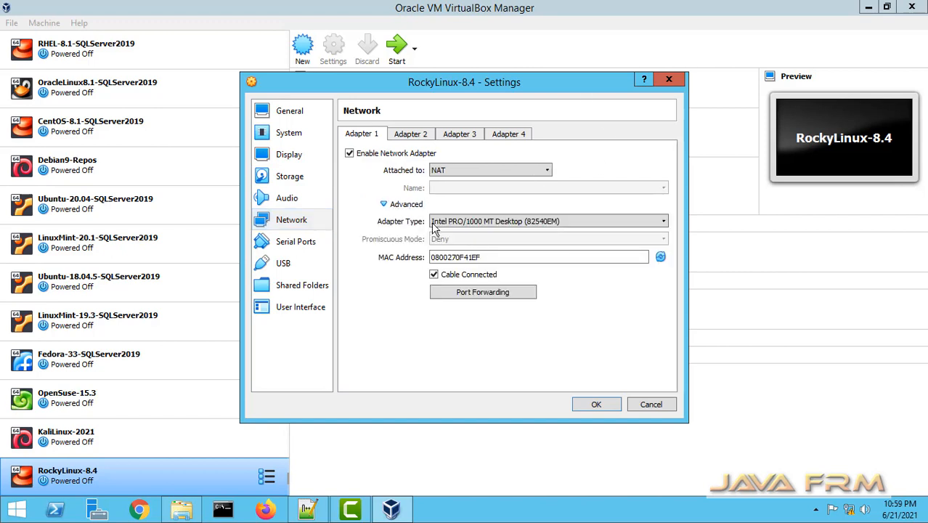
{"action": "left_click", "coordinate": [296, 245]}
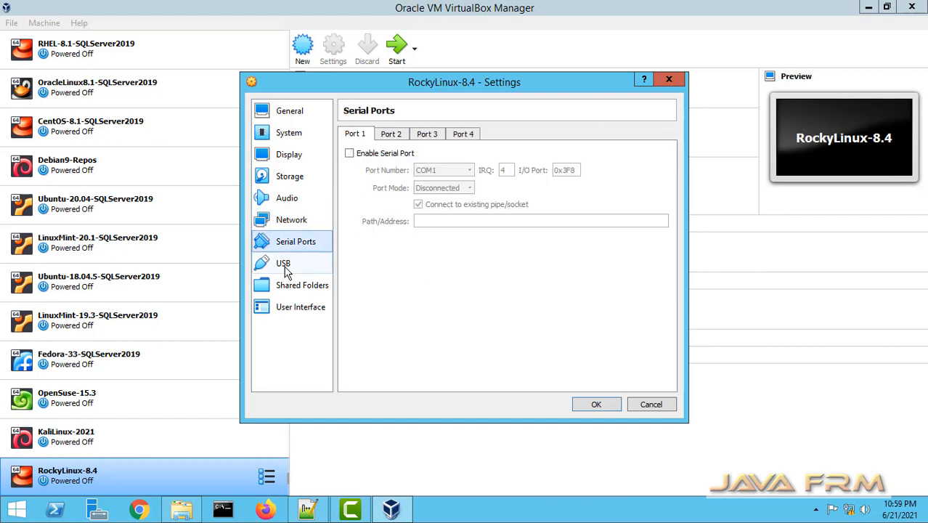
{"action": "left_click", "coordinate": [285, 264]}
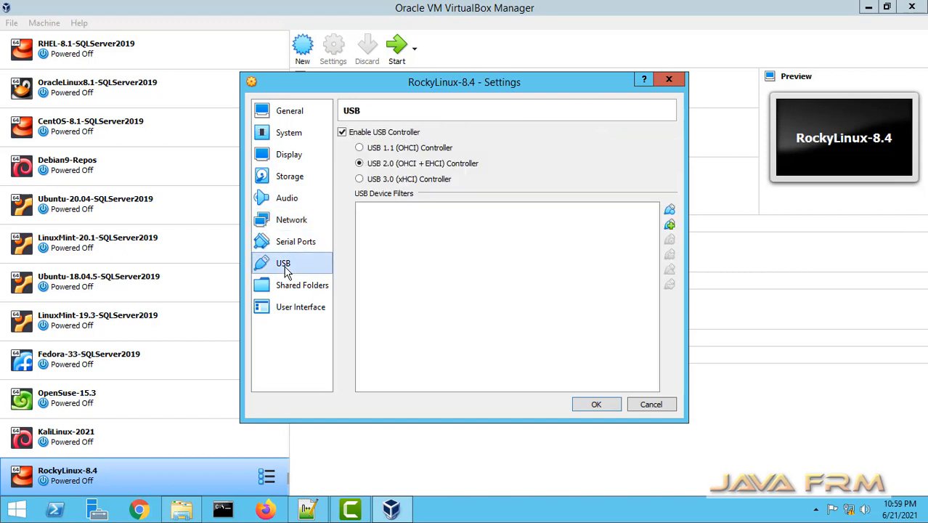
{"action": "left_click", "coordinate": [610, 405]}
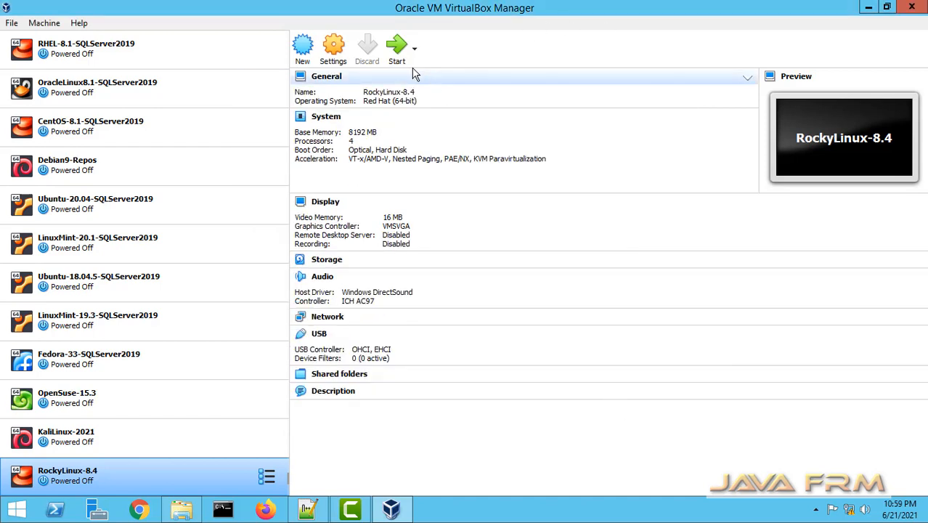
- Start RockyLinux-8.4, maximize its window, and boot the Install Rocky Linux 8 entry
{"action": "left_click", "coordinate": [396, 50]}
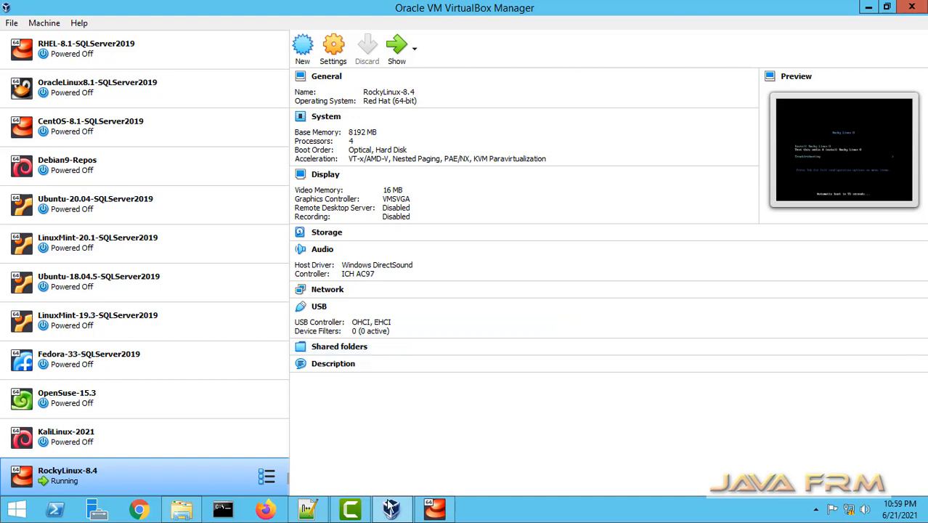
{"action": "left_click", "coordinate": [436, 512]}
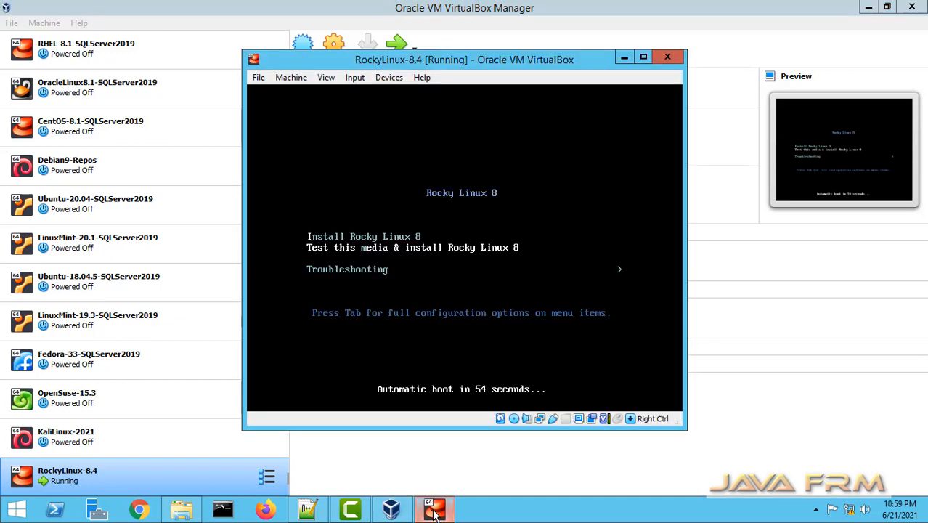
{"action": "left_click", "coordinate": [643, 58]}
{"action": "key", "text": "Up"}
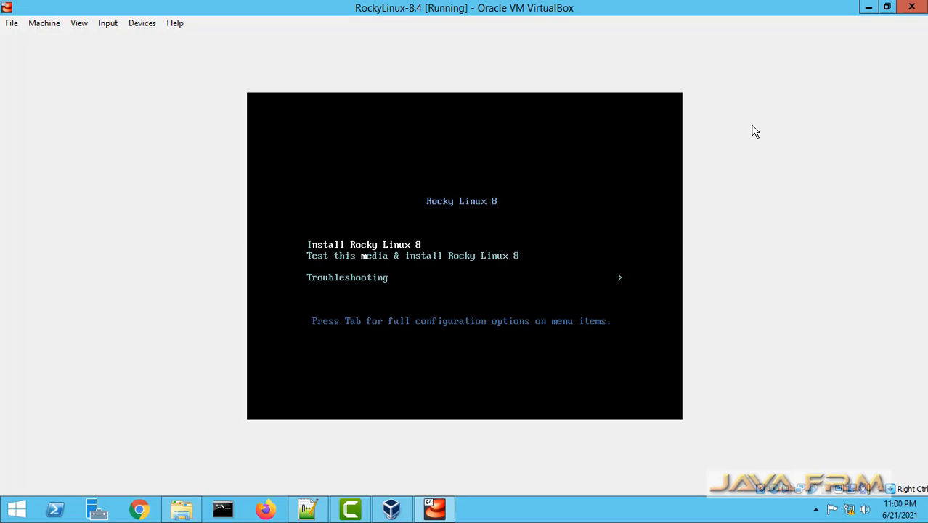
{"action": "key", "text": "Return"}
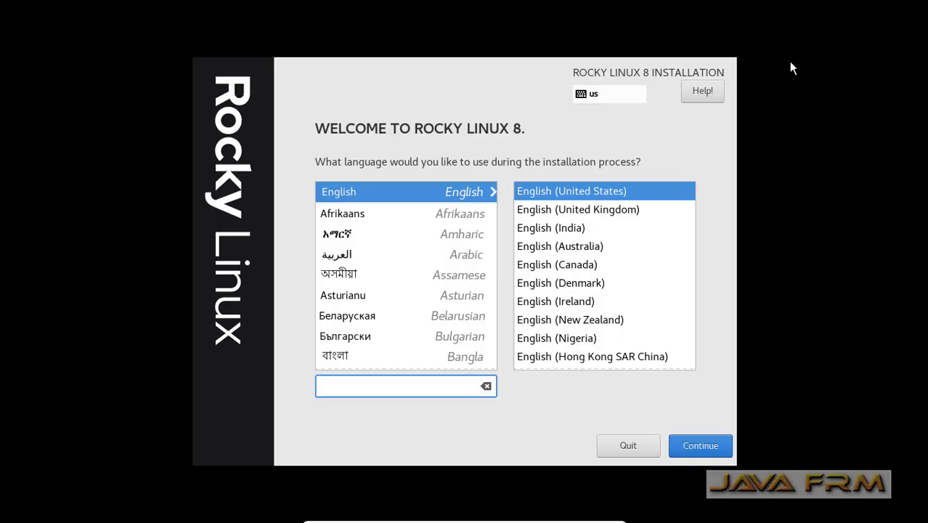
- Continue from the welcome screen with English (United States) as the language
{"action": "left_click", "coordinate": [708, 446]}
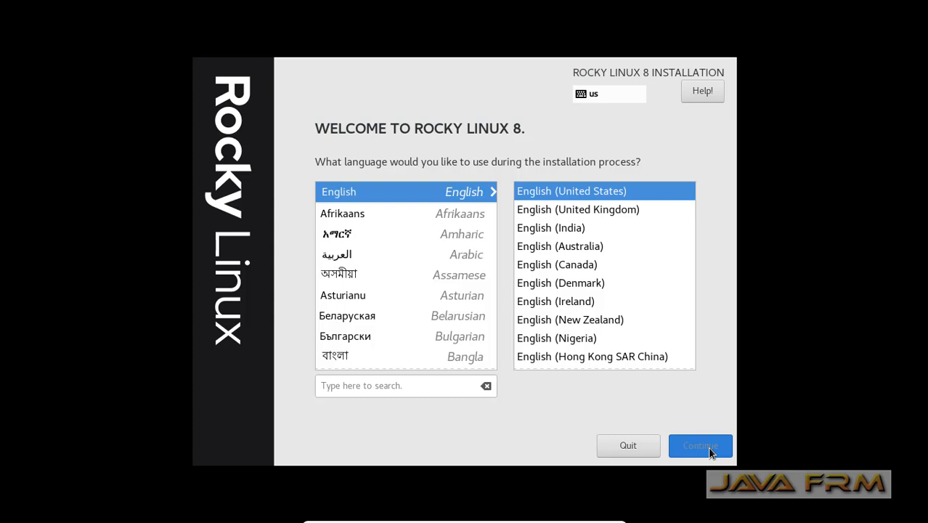
{"action": "left_click", "coordinate": [709, 451]}
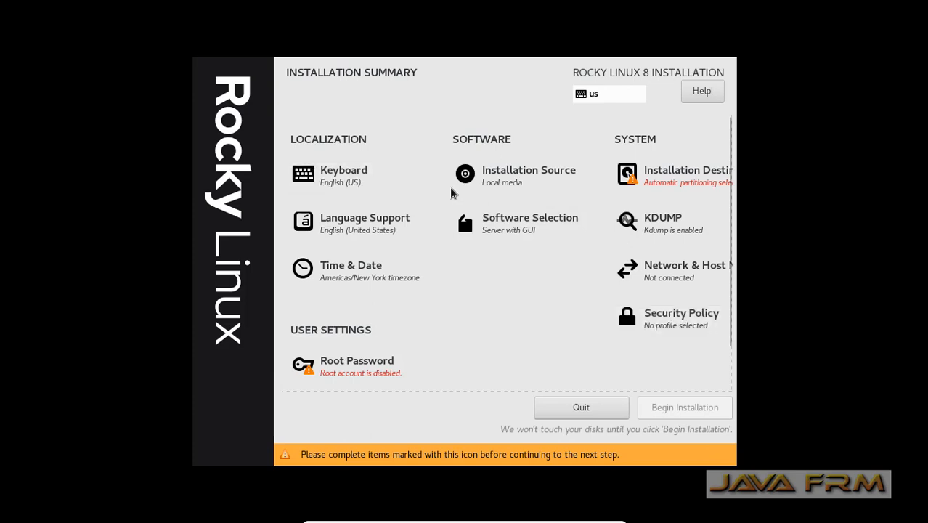
- Set the timezone to Asia/Kolkata by picking India on the map
{"action": "left_click", "coordinate": [347, 279]}
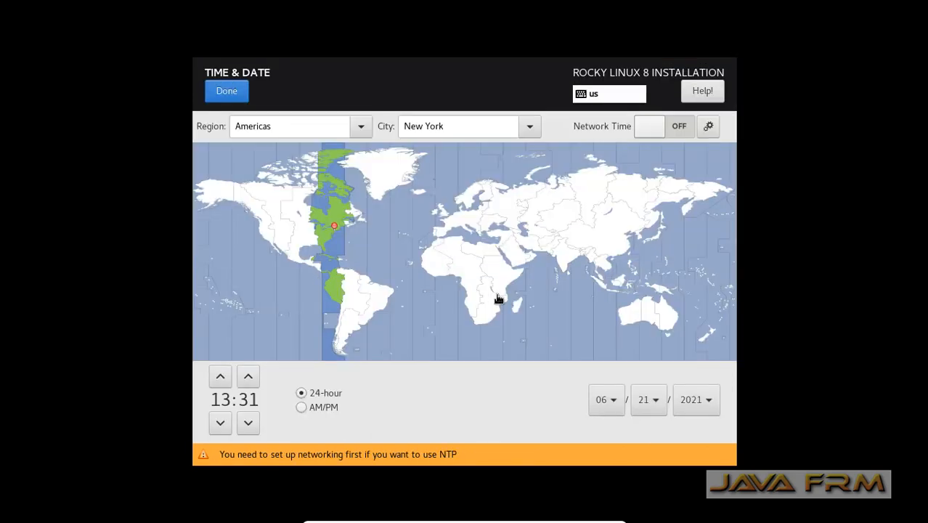
{"action": "left_click", "coordinate": [573, 258]}
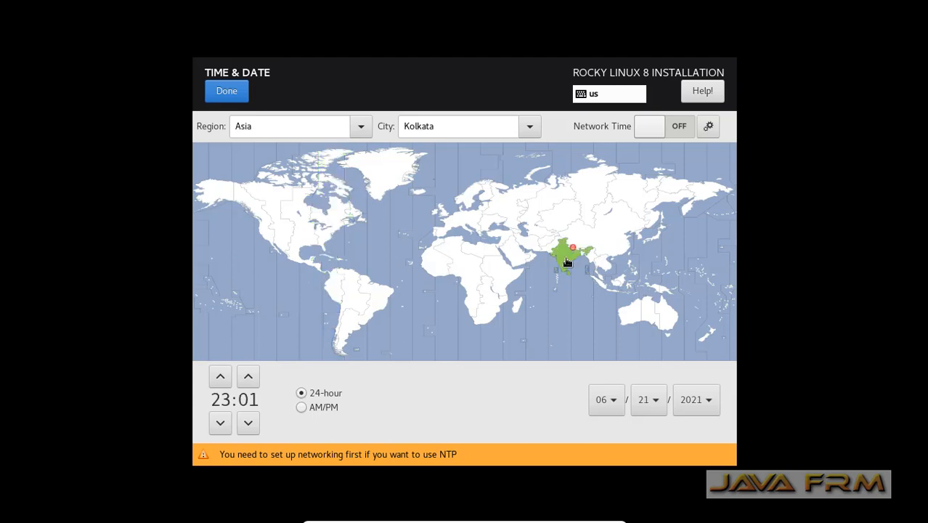
{"action": "left_click", "coordinate": [225, 93]}
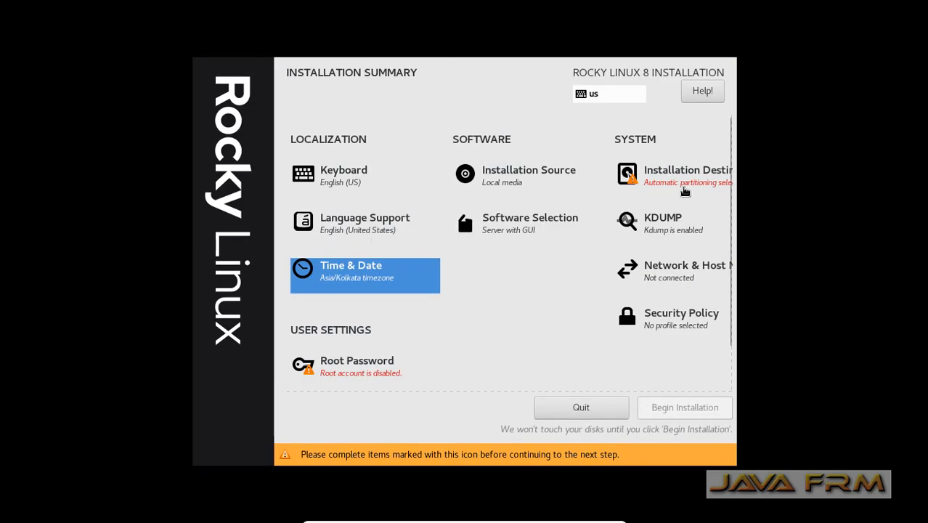
- Select the 40 GiB disk as the installation destination
{"action": "left_click", "coordinate": [685, 187]}
{"action": "left_click", "coordinate": [274, 246]}
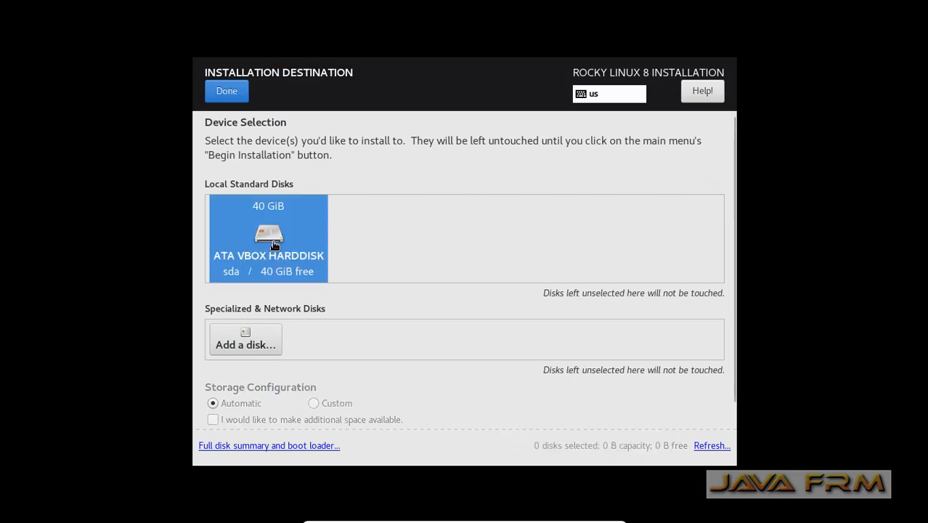
{"action": "left_click", "coordinate": [275, 246]}
{"action": "left_click", "coordinate": [228, 92]}
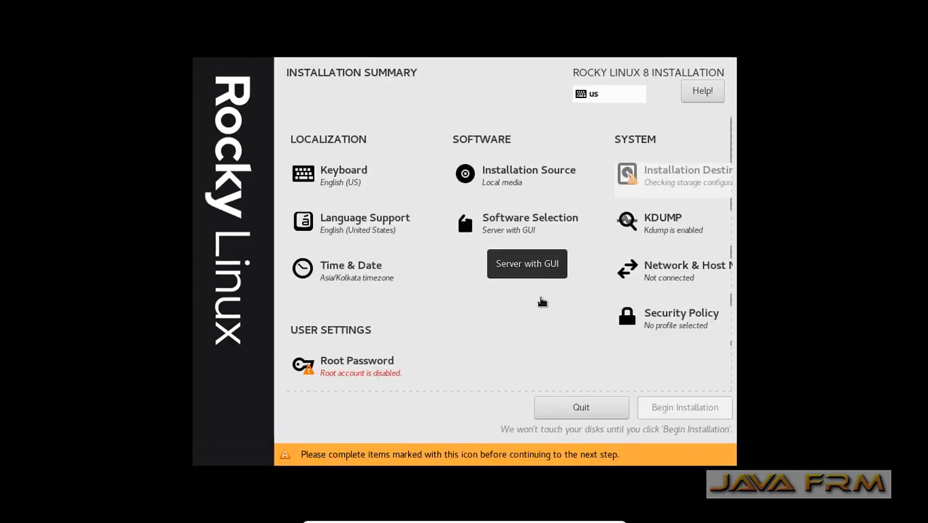
- Review the Software Selection, keeping Server with GUI
{"action": "left_click", "coordinate": [515, 231]}
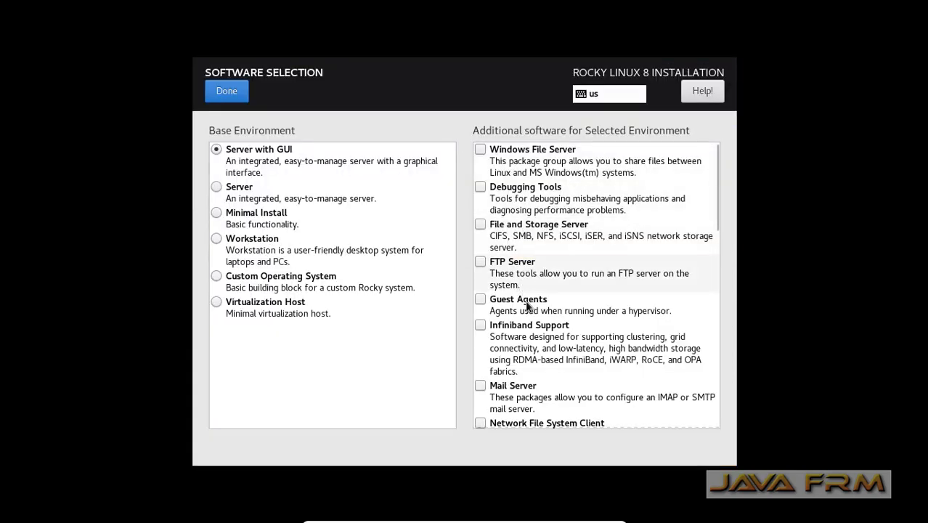
{"action": "scroll", "coordinate": [525, 300], "scroll_direction": "down", "scroll_amount": 10}
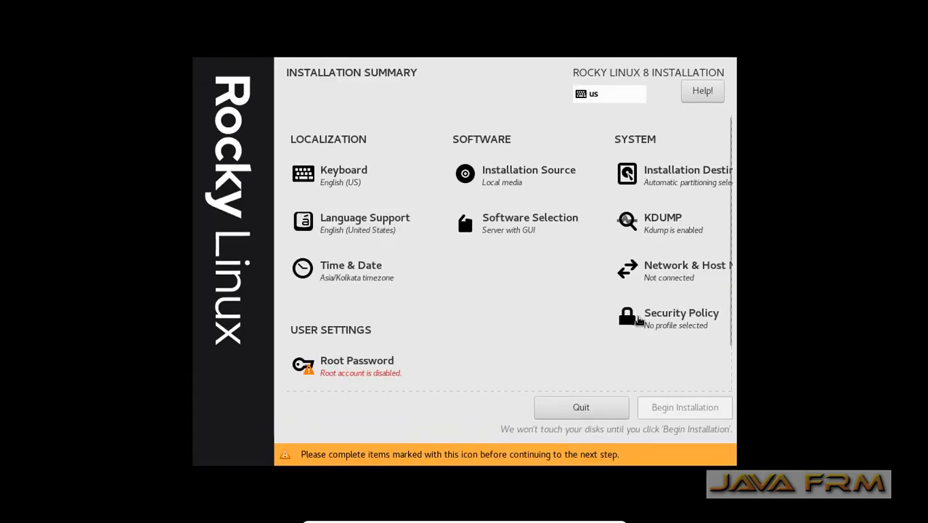
{"action": "scroll", "coordinate": [573, 316], "scroll_direction": "down", "scroll_amount": 2}
- Set and confirm the root password, accepting the weak-password warning
{"action": "left_click", "coordinate": [407, 327]}
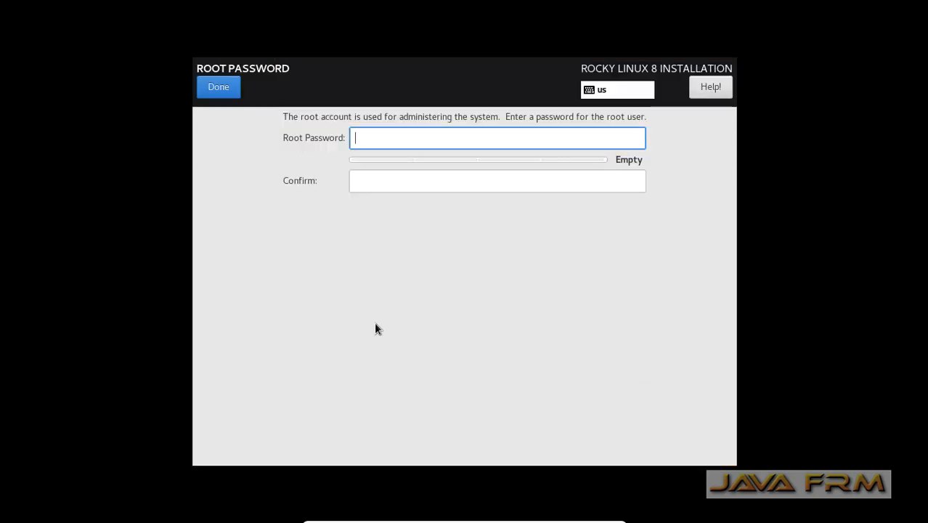
{"action": "type", "text": "••••••••••"}
{"action": "key", "text": "Tab"}
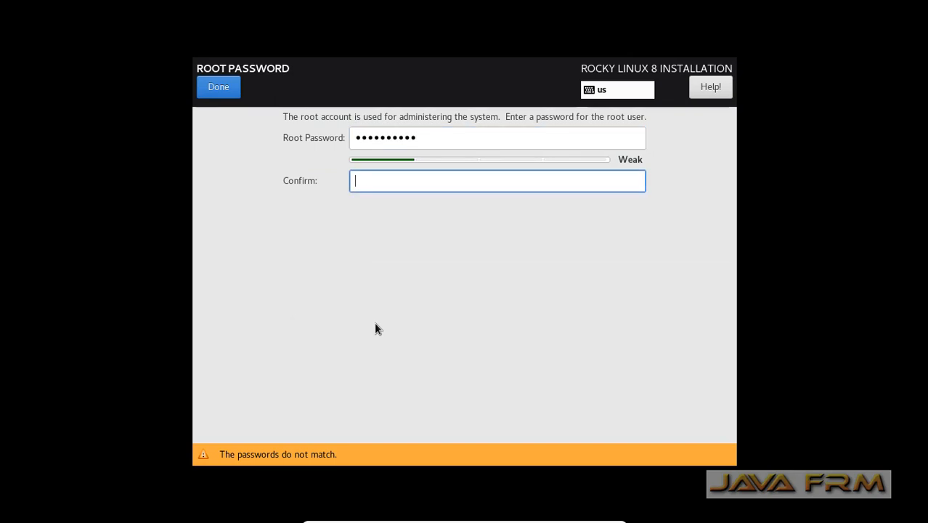
{"action": "type", "text": "••••••••••"}
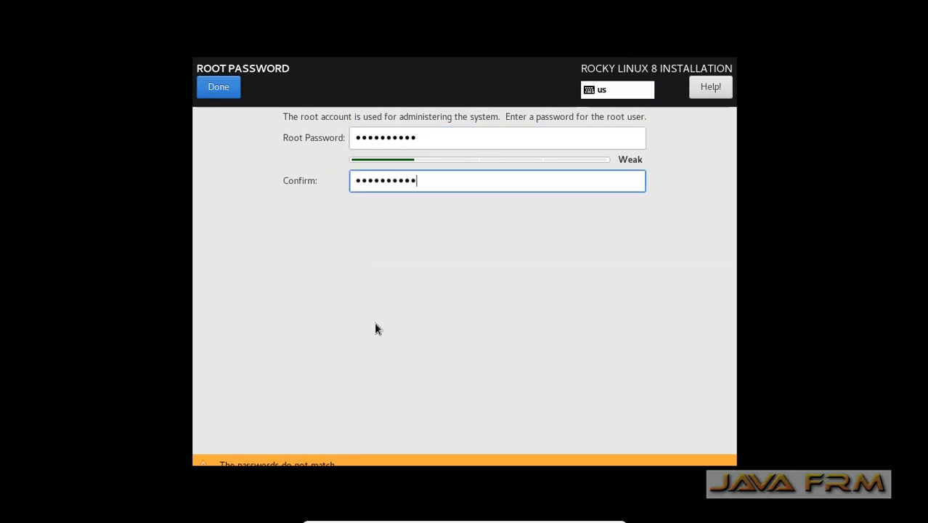
{"action": "left_click", "coordinate": [229, 98]}
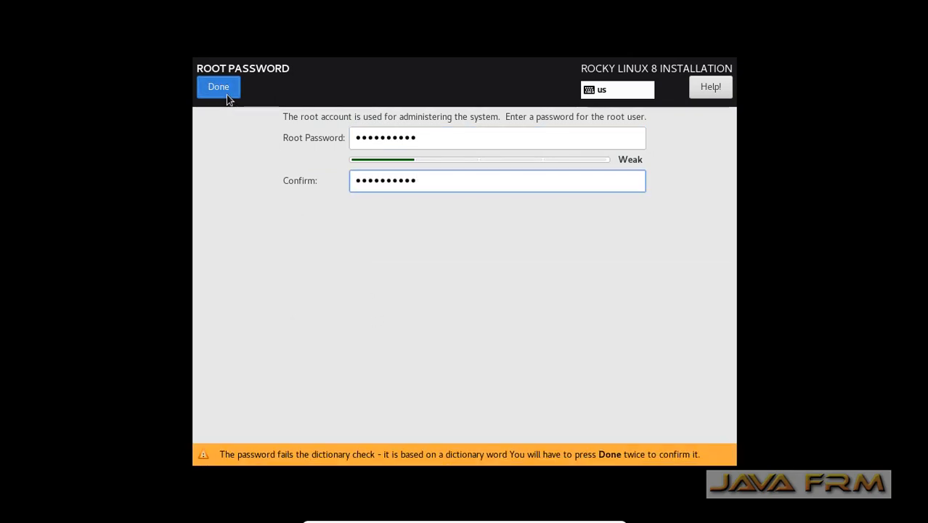
{"action": "left_click", "coordinate": [228, 99]}
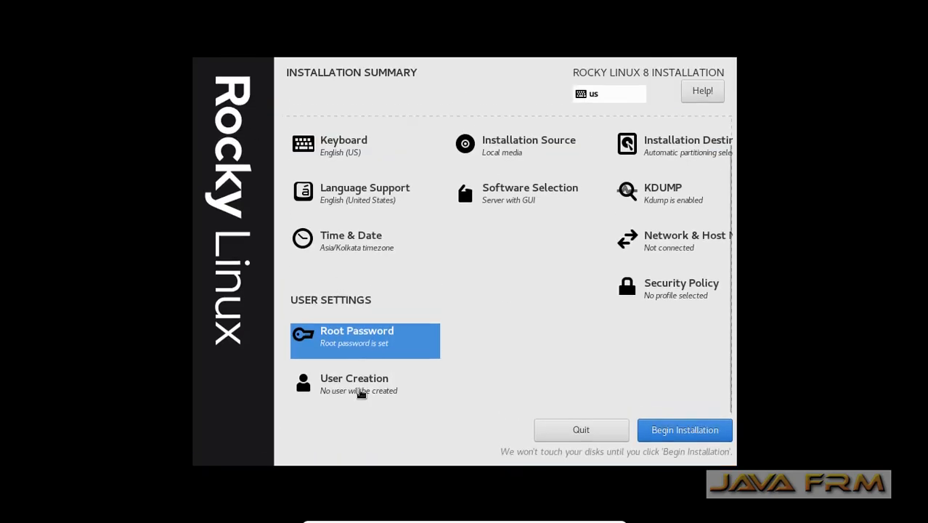
- Create a user account with the user's full name and a confirmed password, accepting the weak-password warning
{"action": "left_click", "coordinate": [361, 392]}
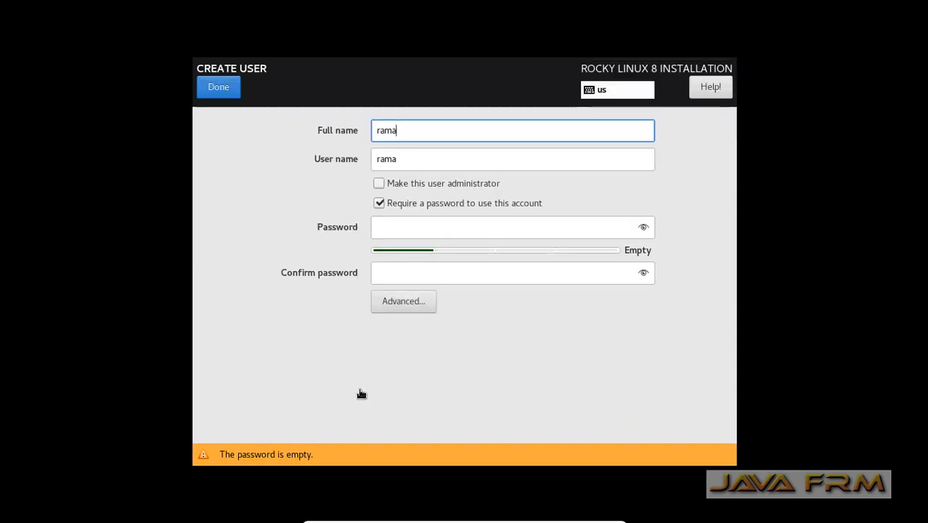
{"action": "key", "text": "Tab"}
{"action": "key", "text": "Tab"}
{"action": "key", "text": "Tab"}
{"action": "key", "text": "Tab"}
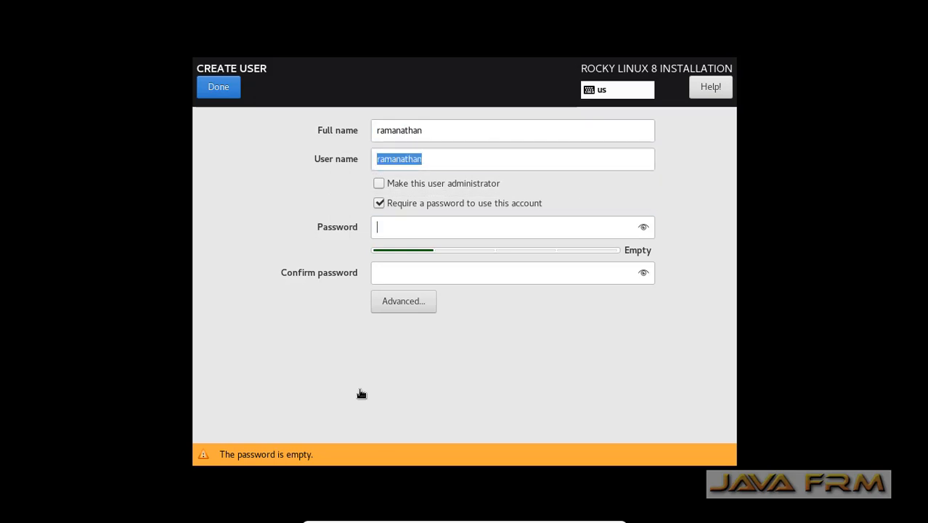
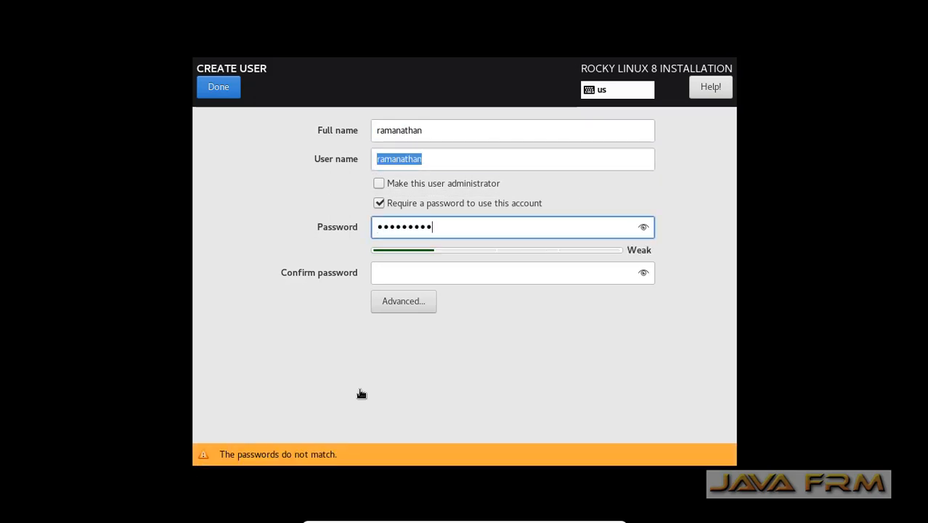
{"action": "key", "text": "Tab"}
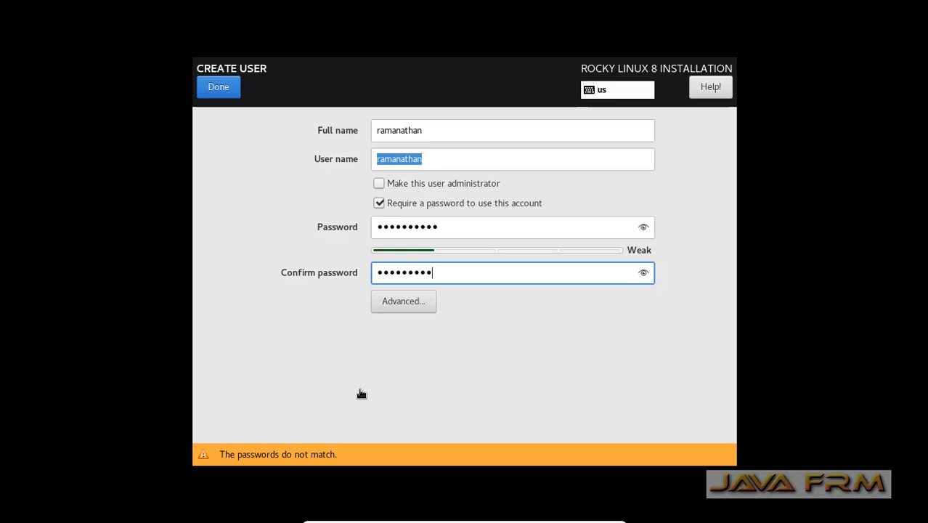
{"action": "left_click", "coordinate": [224, 96]}
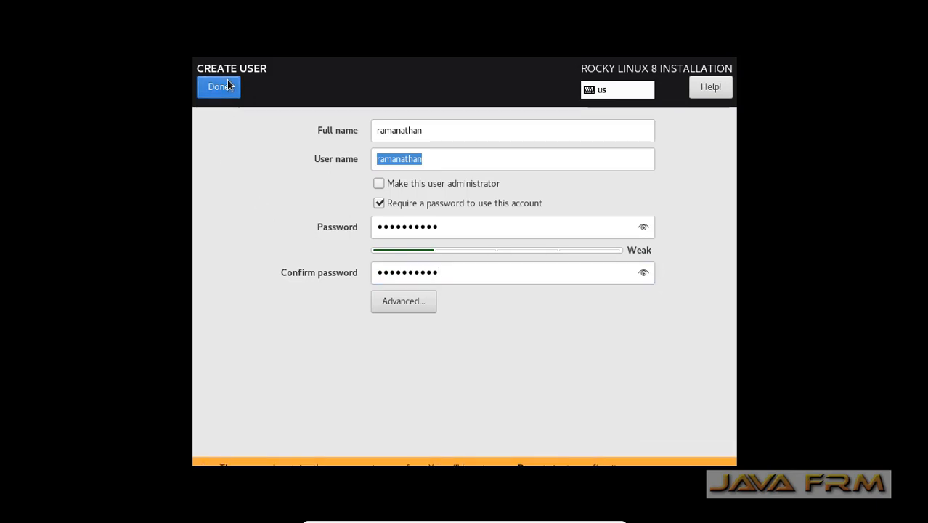
{"action": "left_click", "coordinate": [225, 99]}
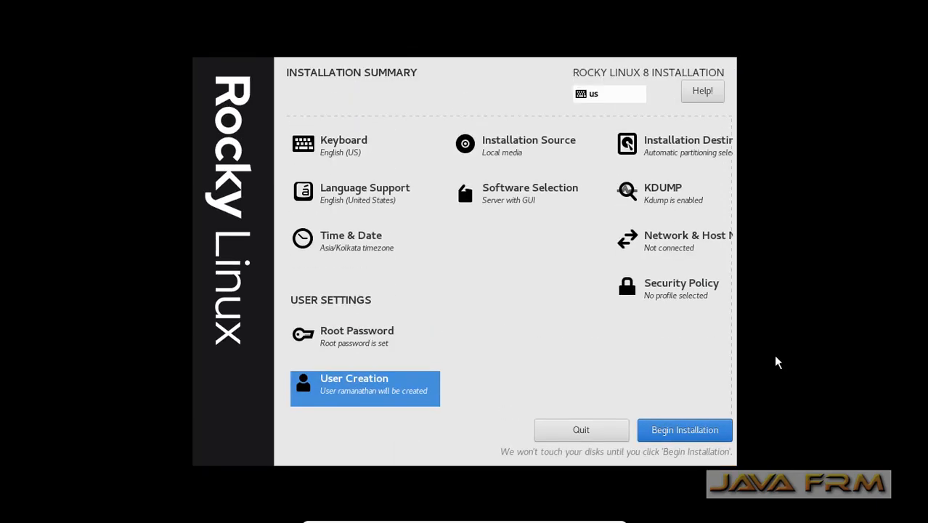
- Install Rocky Linux 8.4, then boot the first Rocky Linux GRUB entry after the reboot
{"action": "left_click", "coordinate": [677, 431]}
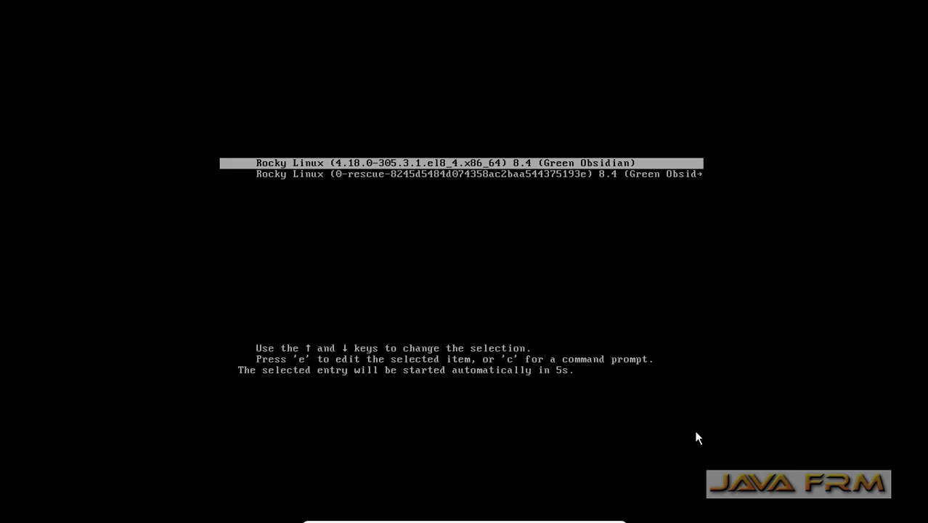
{"action": "key", "text": "Return"}
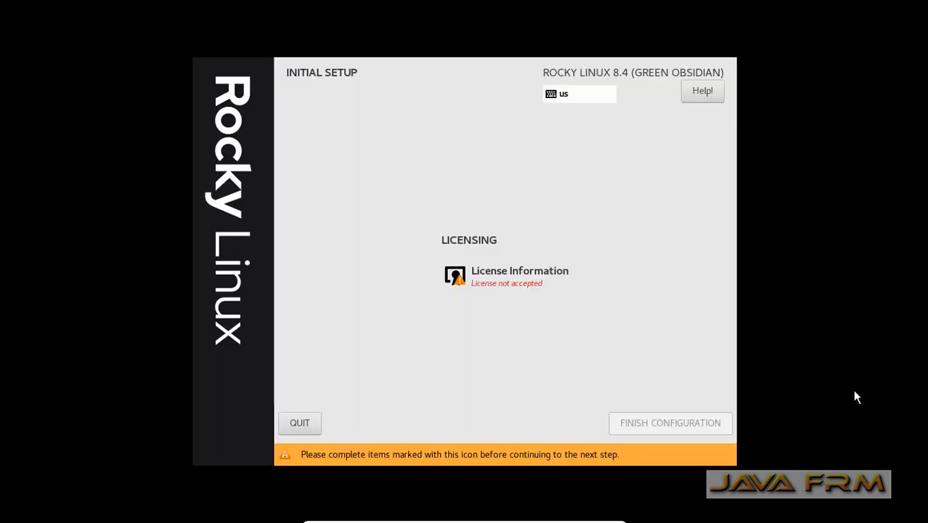
- Accept the Rocky Linux license agreement and finish the Initial Setup configuration
{"action": "left_click", "coordinate": [515, 283]}
{"action": "left_click", "coordinate": [240, 401]}
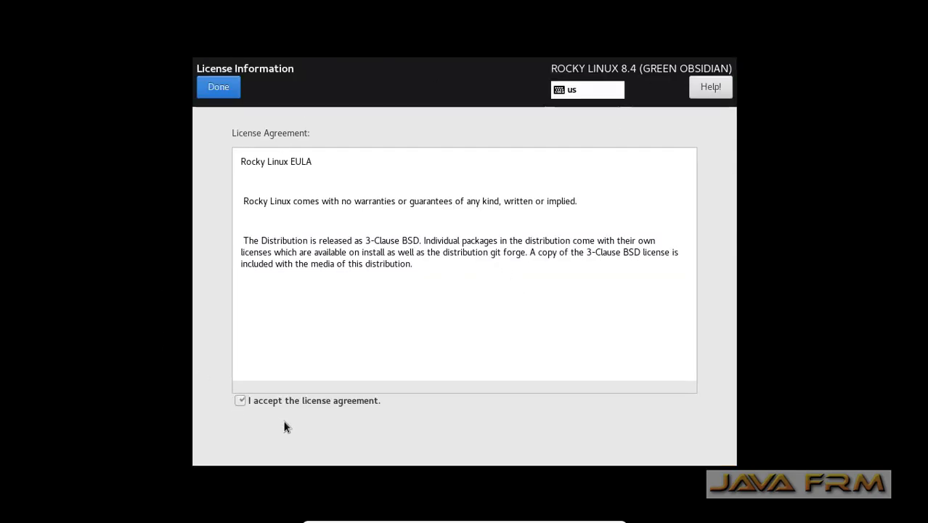
{"action": "left_click", "coordinate": [220, 90]}
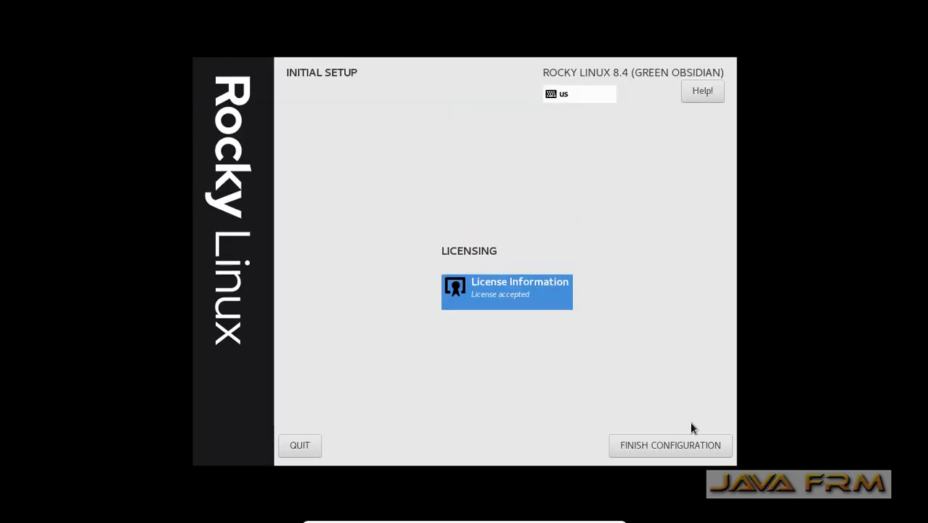
{"action": "left_click", "coordinate": [681, 448]}
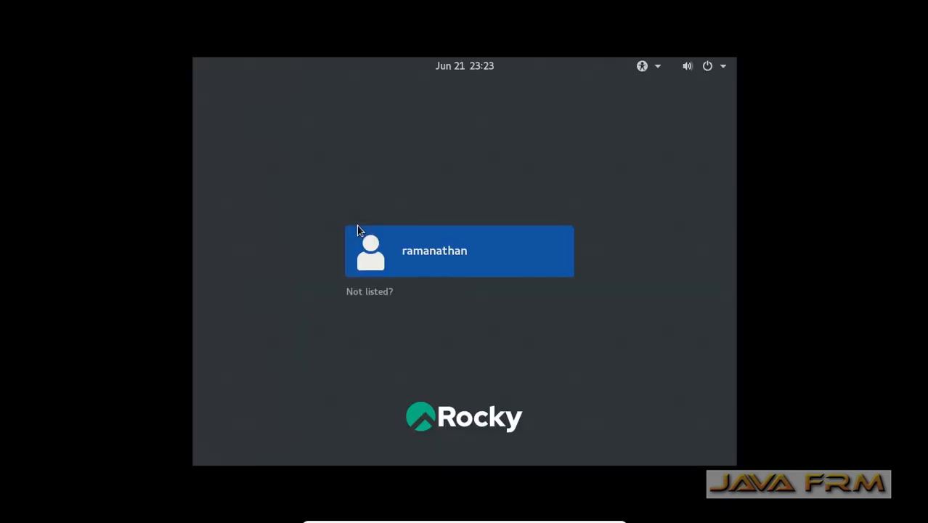
- Sign in as the newly created user by entering the account password
{"action": "left_click", "coordinate": [465, 271]}
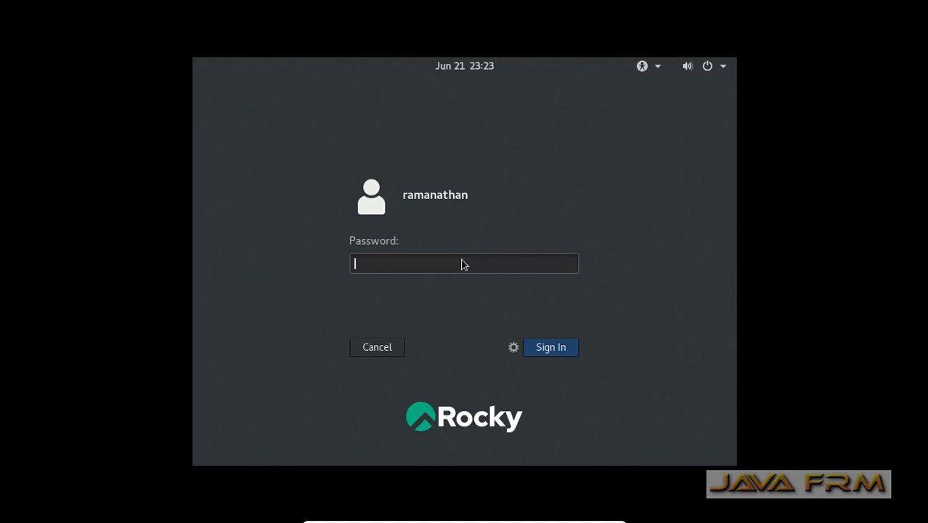
{"action": "type", "text": "**********"}
{"action": "key", "text": "Return"}
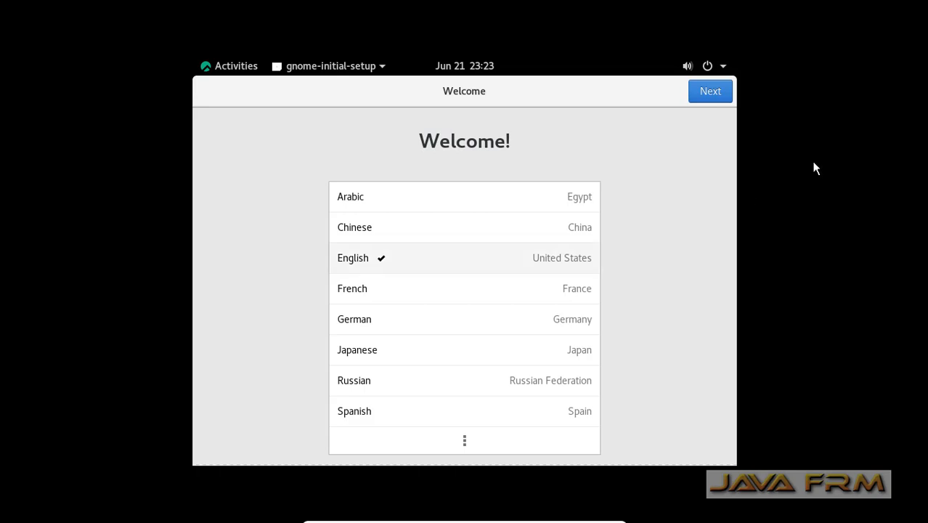
- Complete first-login setup with English, the English (US) layout and Location Services off, then close Help
{"action": "left_click", "coordinate": [715, 93]}
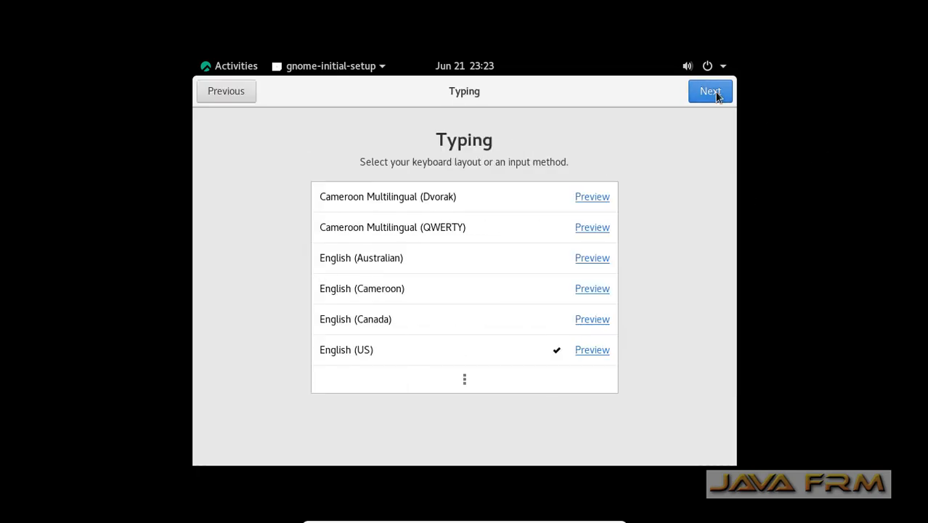
{"action": "left_click", "coordinate": [715, 95]}
{"action": "left_click", "coordinate": [578, 273]}
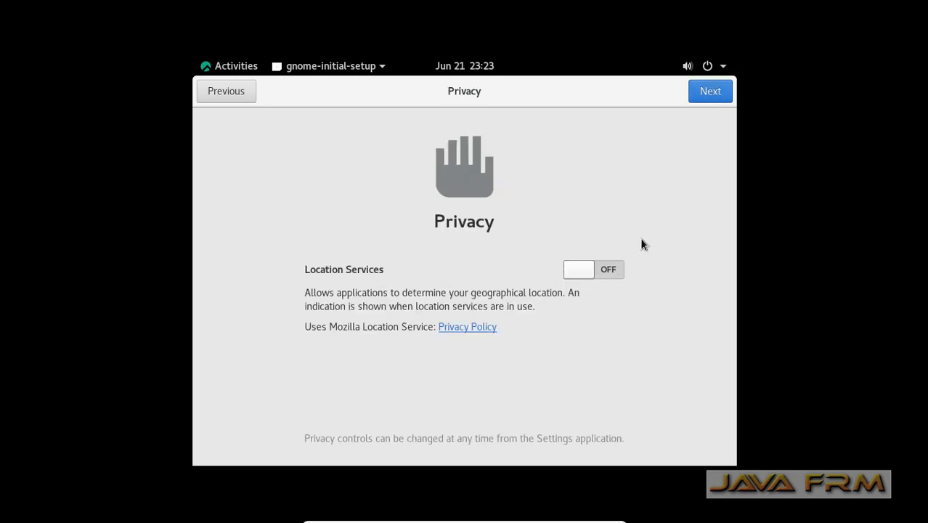
{"action": "left_click", "coordinate": [705, 100]}
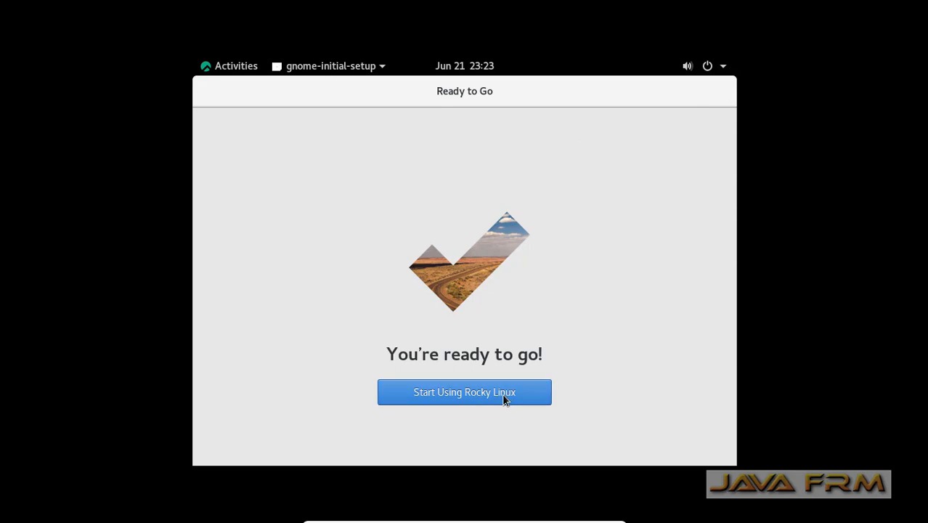
{"action": "left_click", "coordinate": [502, 396]}
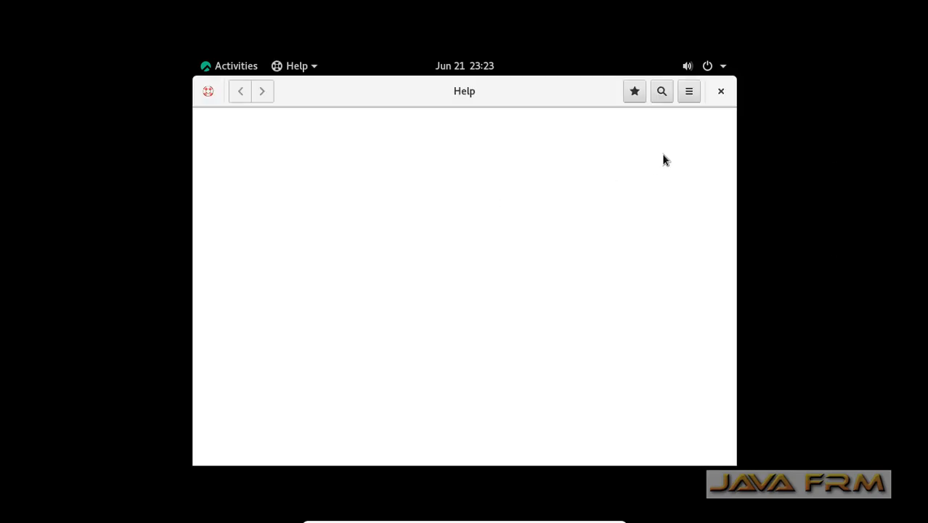
{"action": "left_click", "coordinate": [721, 92]}
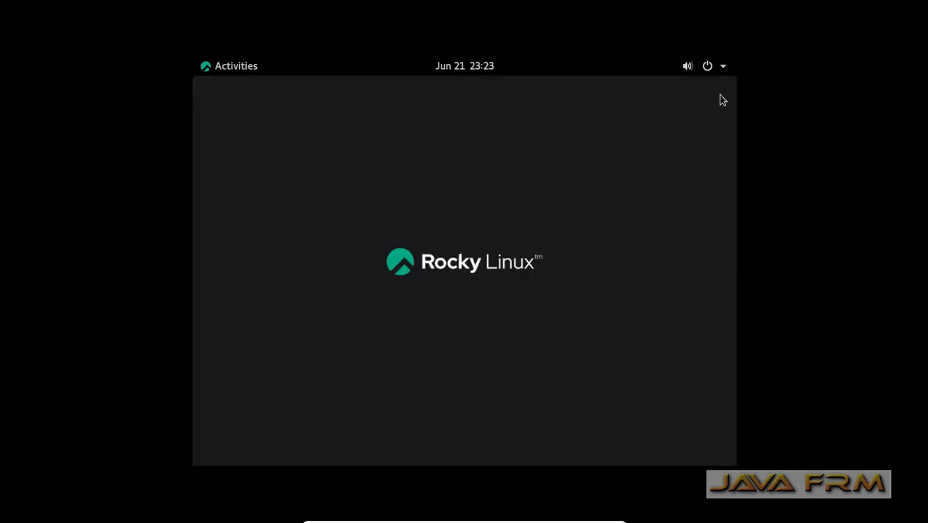
- Change the resolution to 1360 × 768 (16:9) in Display Settings, keep it, and close the window
{"action": "right_click", "coordinate": [435, 171]}
{"action": "left_click", "coordinate": [494, 239]}
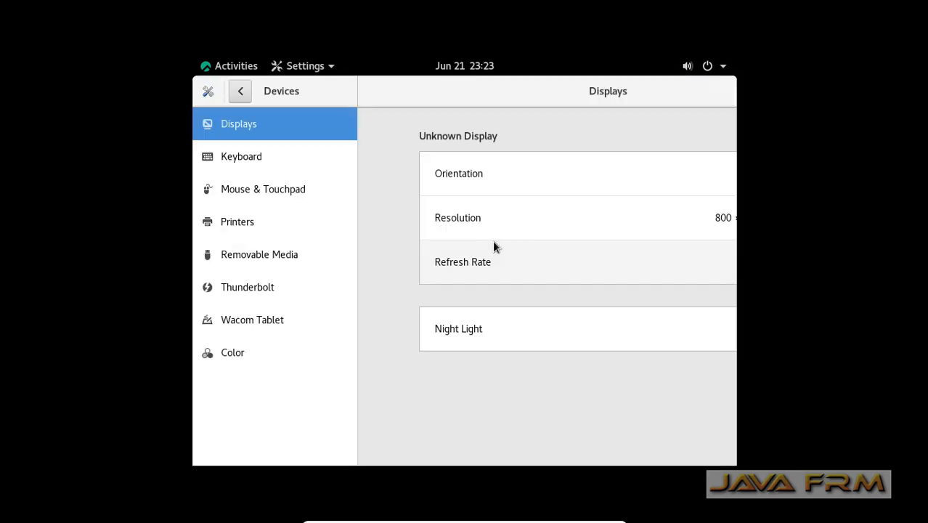
{"action": "left_click_drag", "start_coordinate": [574, 93], "coordinate": [460, 119]}
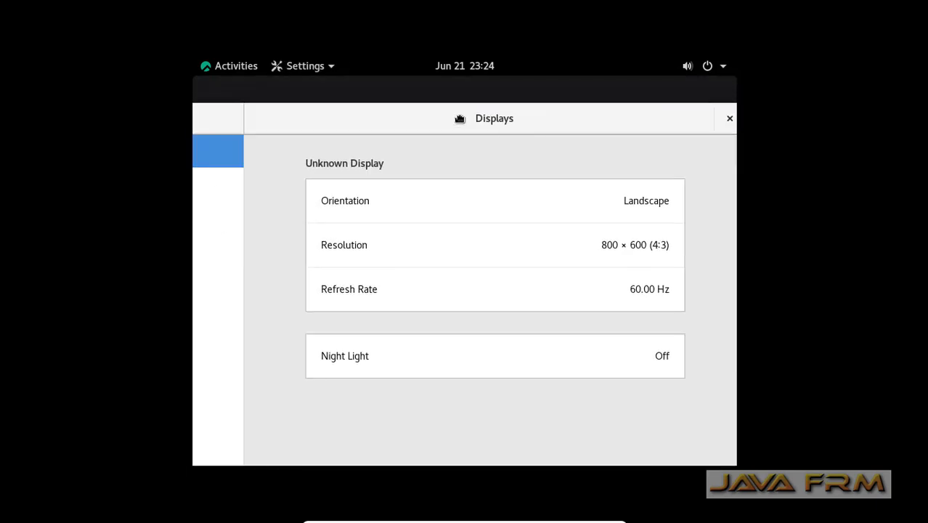
{"action": "left_click", "coordinate": [639, 245]}
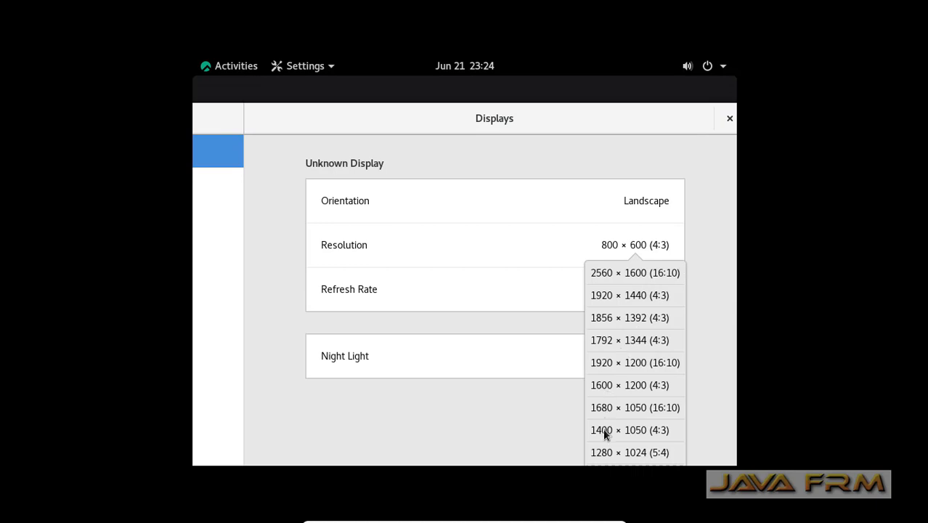
{"action": "scroll", "coordinate": [610, 436], "scroll_direction": "down", "scroll_amount": 4}
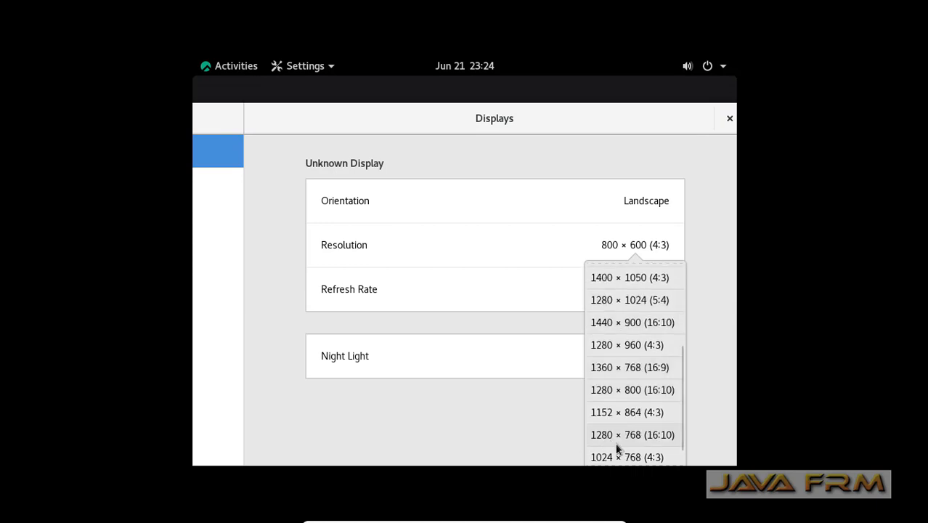
{"action": "left_click", "coordinate": [649, 368]}
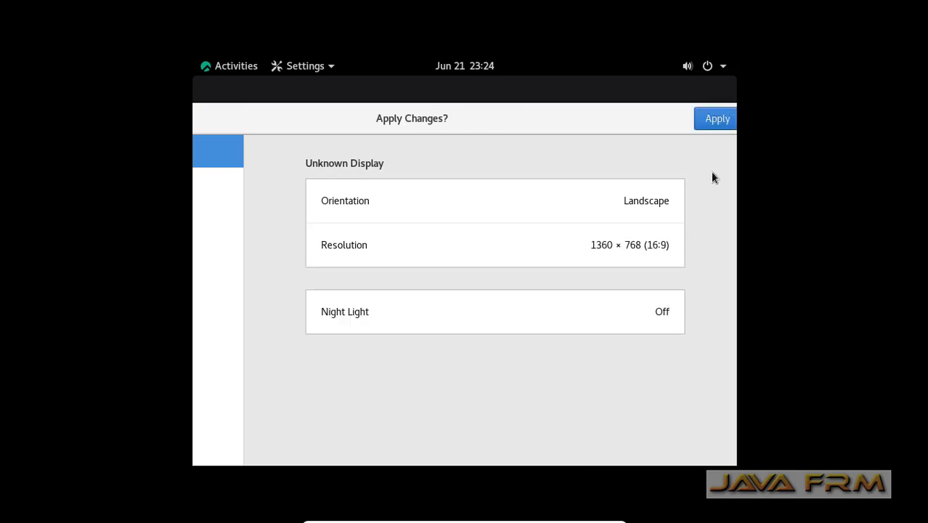
{"action": "left_click", "coordinate": [715, 119]}
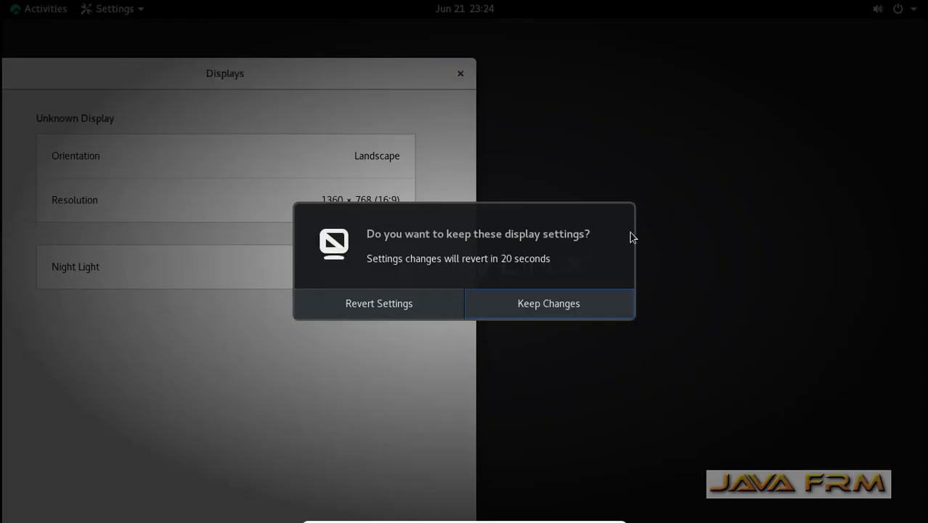
{"action": "left_click", "coordinate": [572, 305]}
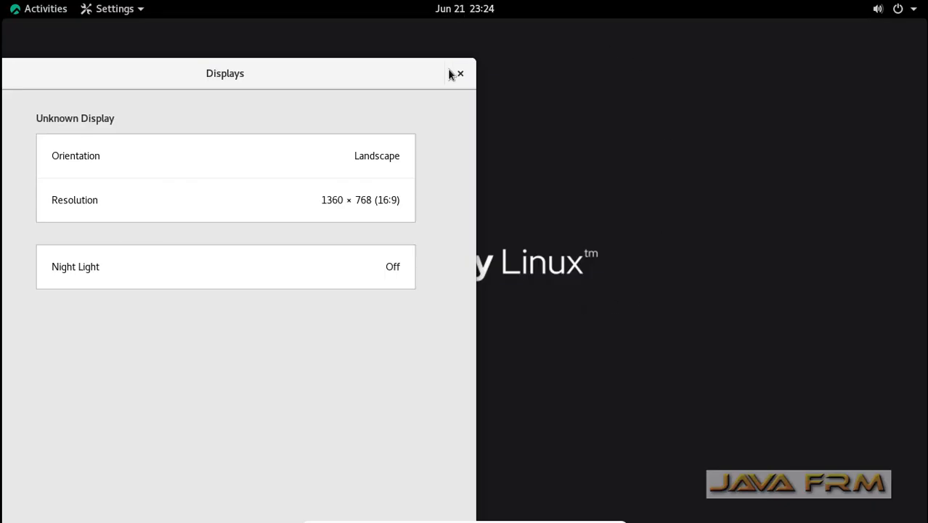
{"action": "left_click", "coordinate": [460, 74]}
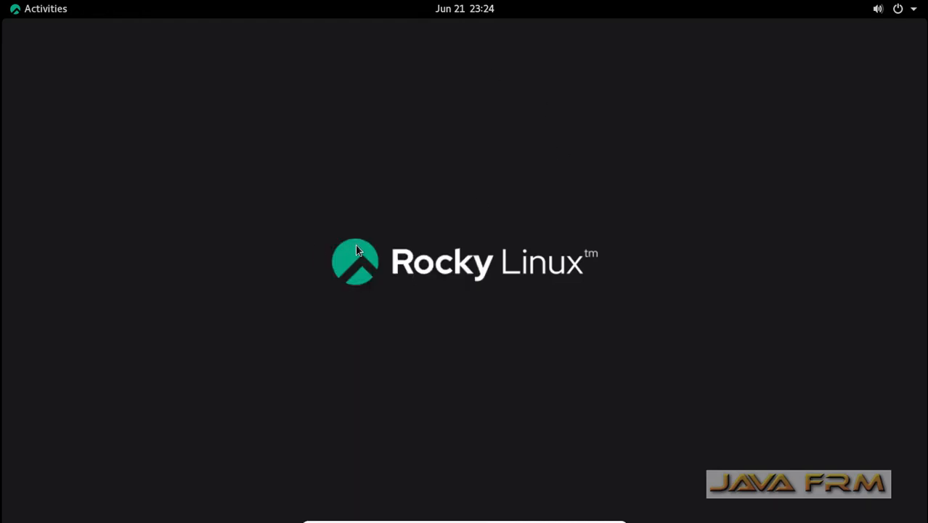
{"action": "left_click", "coordinate": [44, 15]}
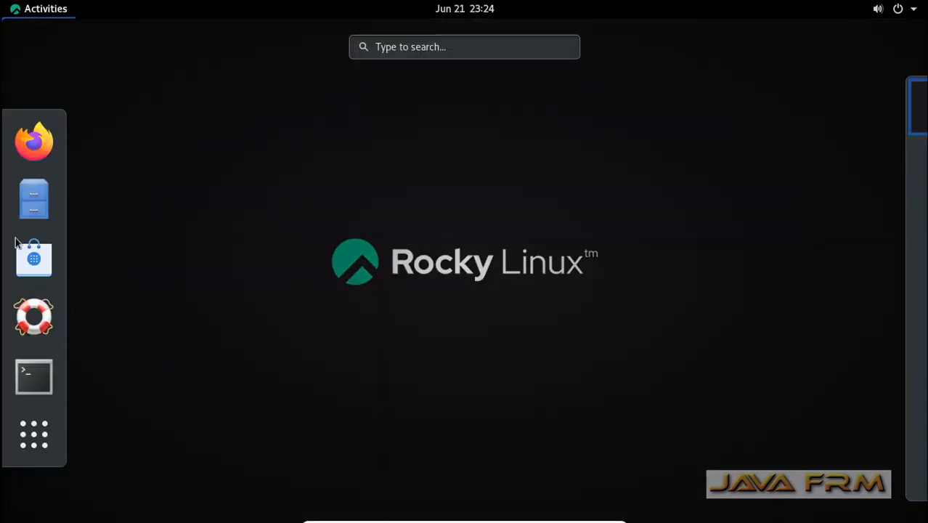
- Launch System Monitor from the Utilities folder in the app grid
{"action": "left_click", "coordinate": [39, 441]}
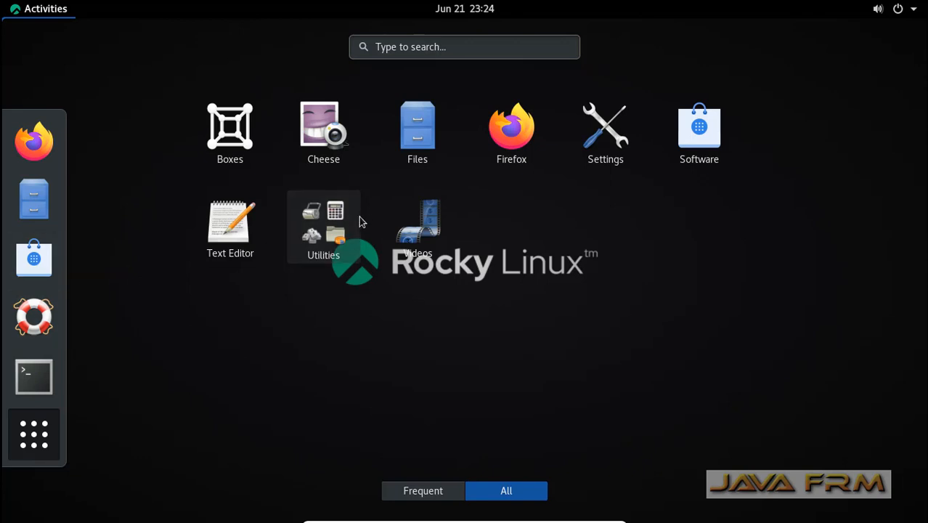
{"action": "left_click", "coordinate": [316, 235]}
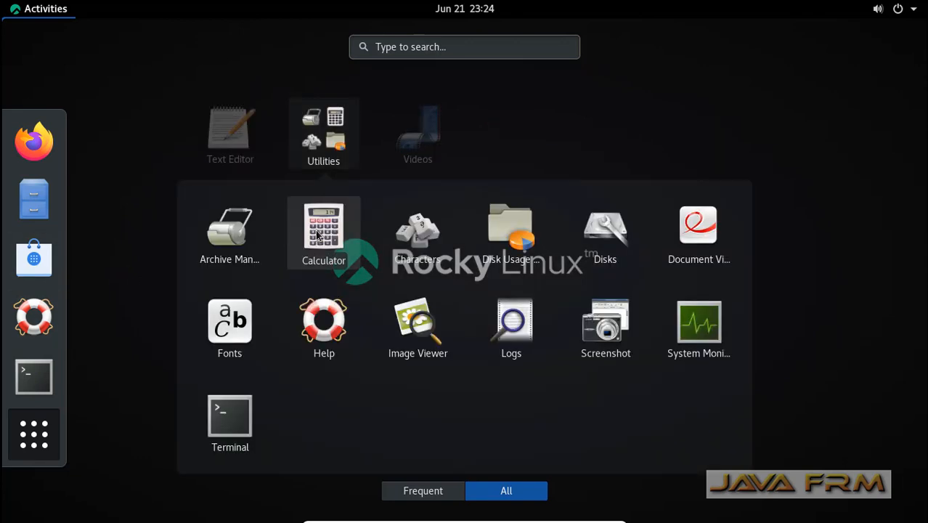
{"action": "left_click", "coordinate": [683, 336]}
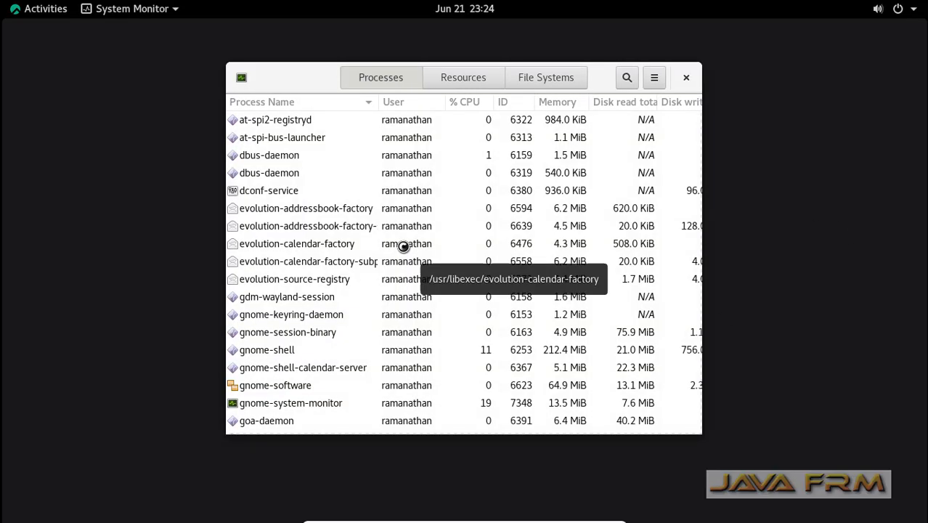
- Review the processes, CPU and memory graphs and file system usage, then close System Monitor
{"action": "scroll", "coordinate": [404, 247], "scroll_direction": "down", "scroll_amount": 5}
{"action": "scroll", "coordinate": [437, 209], "scroll_direction": "up", "scroll_amount": 2}
{"action": "left_click", "coordinate": [471, 69]}
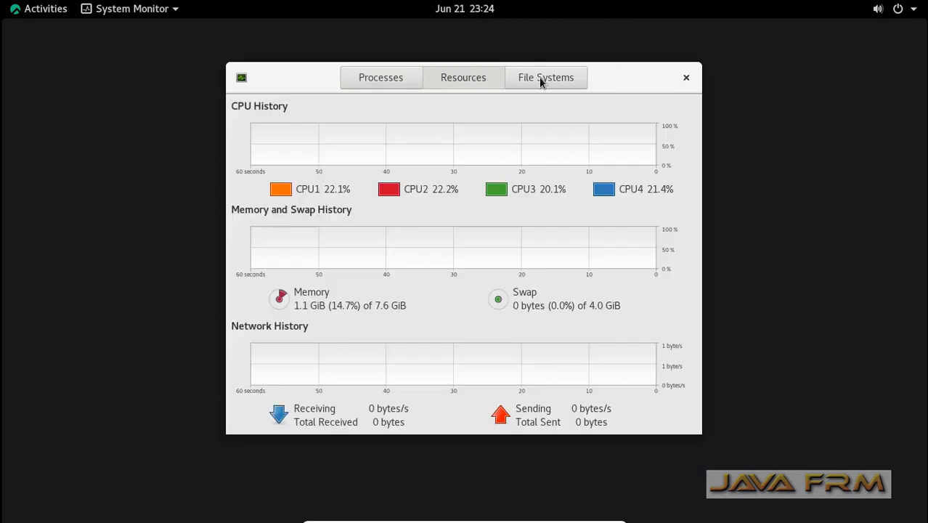
{"action": "left_click", "coordinate": [539, 77]}
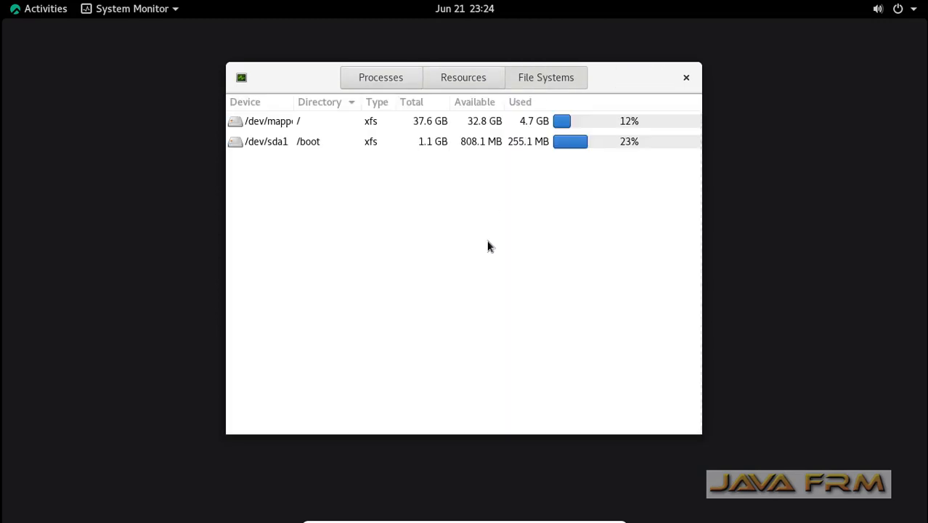
{"action": "left_click", "coordinate": [686, 77]}
{"action": "left_click", "coordinate": [41, 13]}
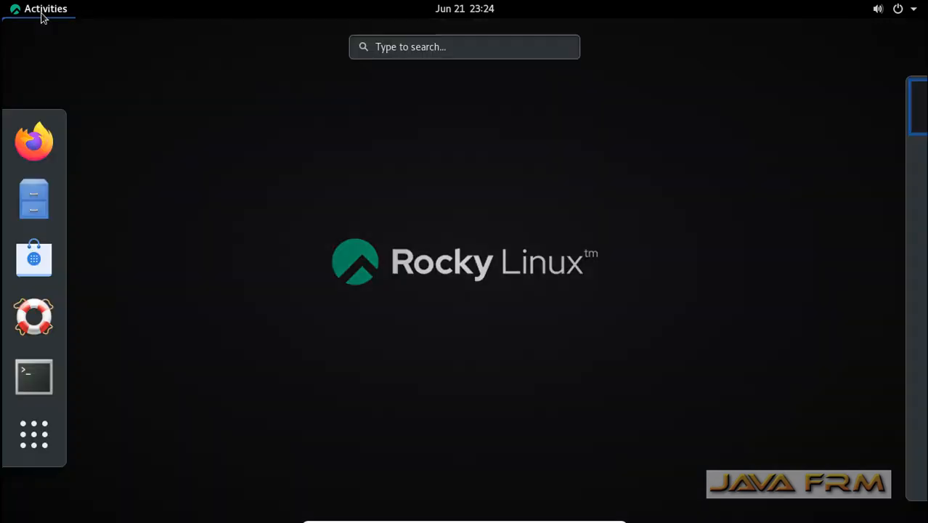
- Open Files maximized and insert Rocky-8.4-x86_64-dvd1.iso into the VM's optical drive
{"action": "left_click", "coordinate": [33, 200]}
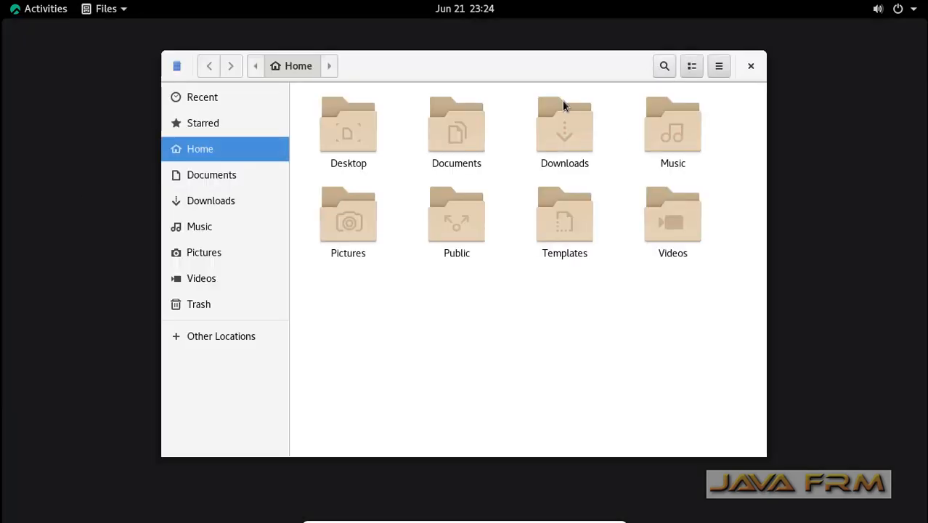
{"action": "double_click", "coordinate": [515, 70]}
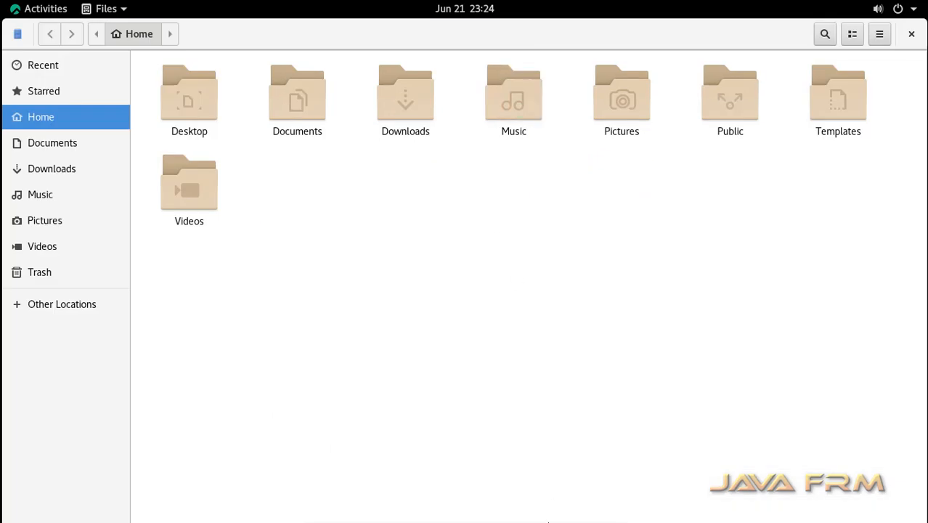
{"action": "mouse_move", "coordinate": [517, 519]}
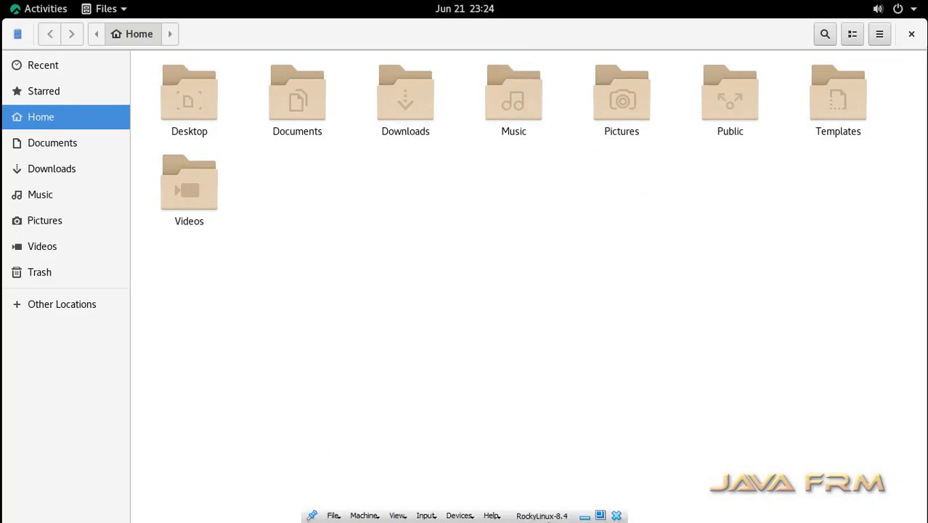
{"action": "left_click", "coordinate": [474, 516]}
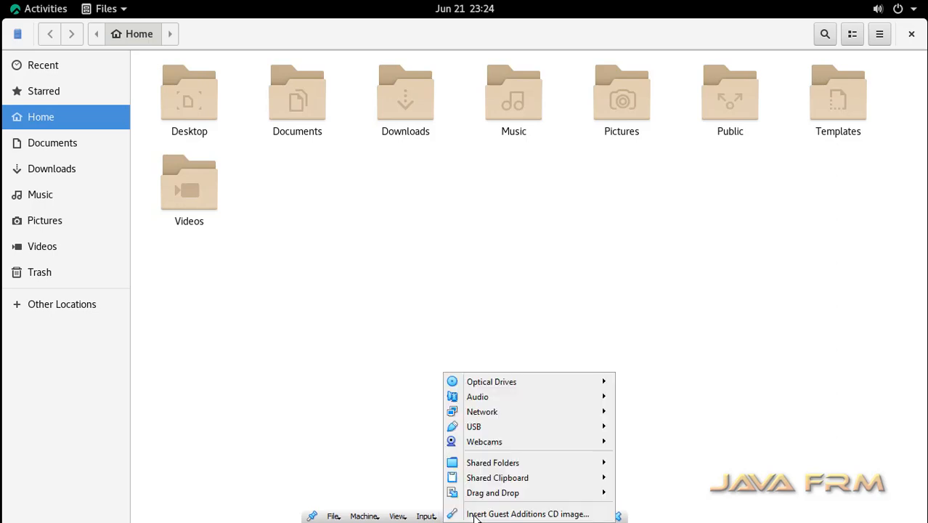
{"action": "mouse_move", "coordinate": [525, 383]}
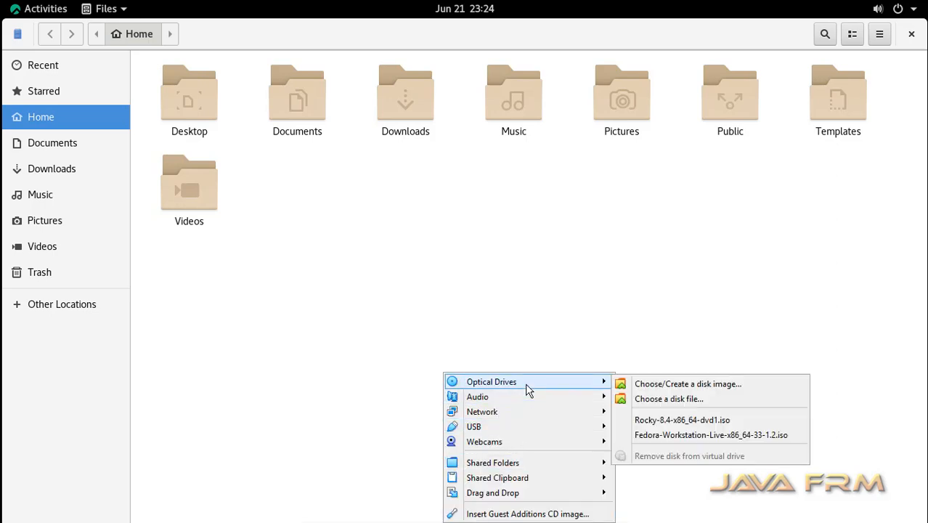
{"action": "left_click", "coordinate": [700, 422]}
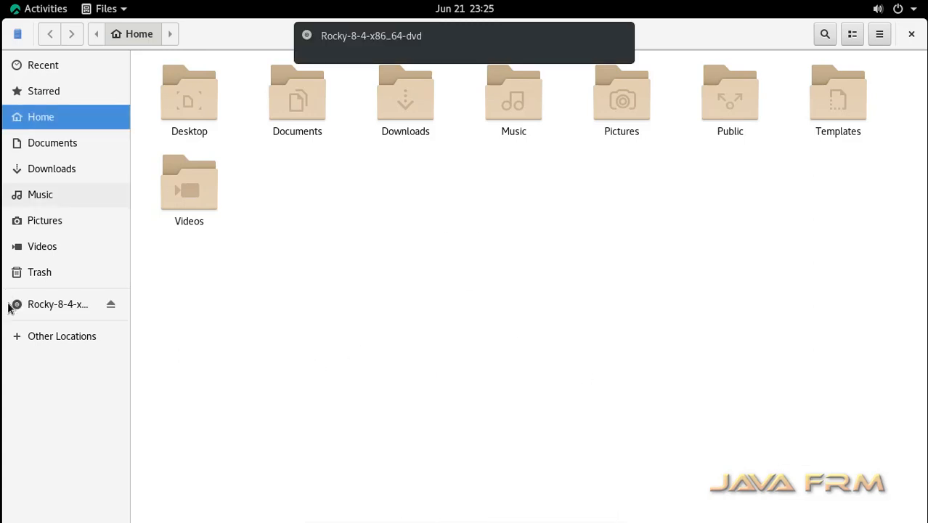
- Move the 12 dependency rpm files from the Rocky DVD into VirtualBox_Dependencies
{"action": "left_click", "coordinate": [36, 309]}
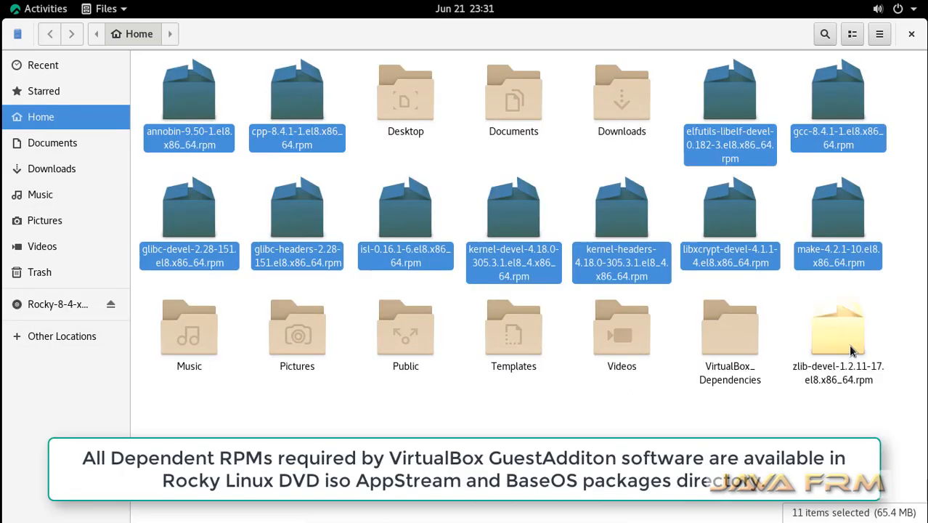
{"action": "left_click", "coordinate": [851, 351], "text": "ctrl"}
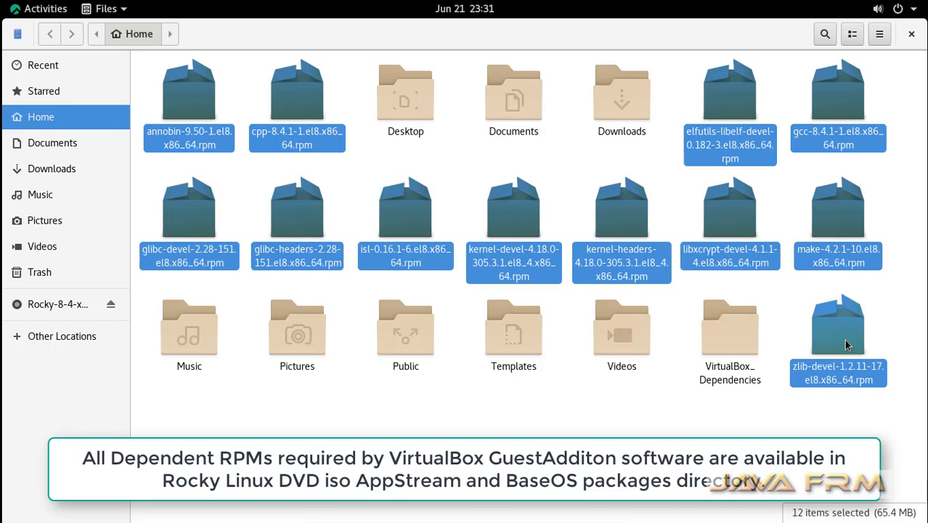
{"action": "left_click_drag", "start_coordinate": [844, 339], "coordinate": [718, 349]}
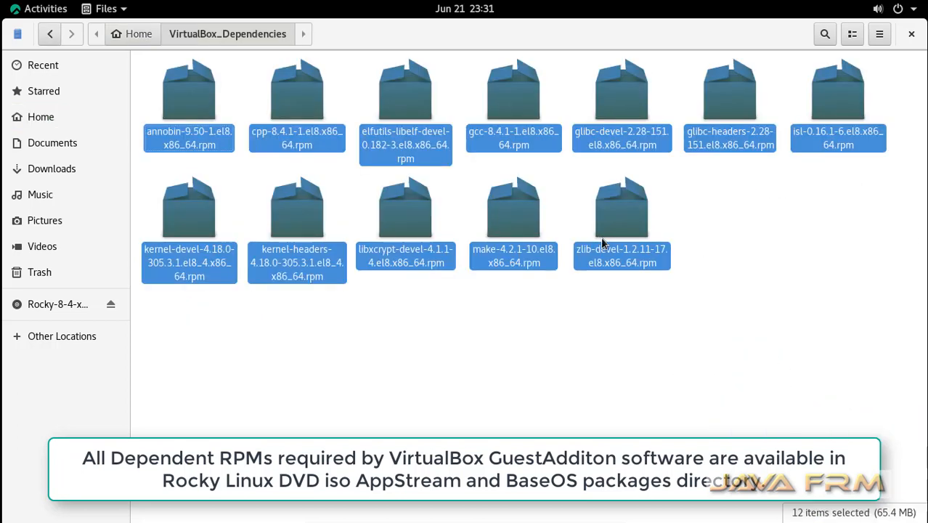
{"action": "left_click", "coordinate": [610, 351]}
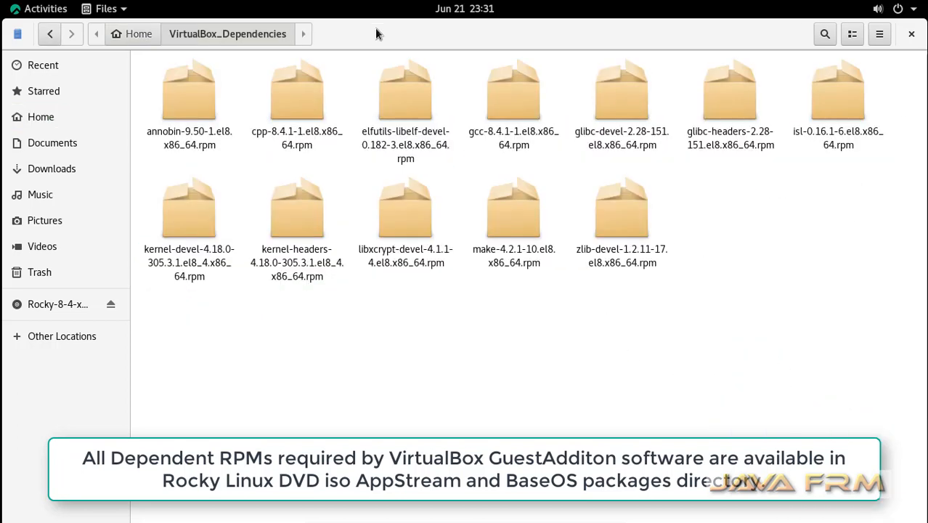
- Show the folder as a detailed list and open a terminal in VirtualBox_Dependencies
{"action": "left_click", "coordinate": [852, 34]}
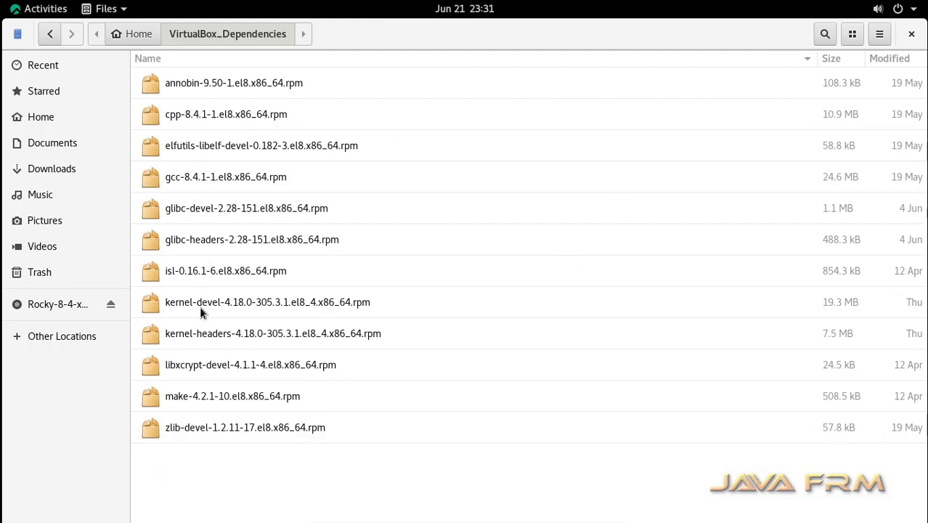
{"action": "right_click", "coordinate": [239, 489]}
{"action": "left_click", "coordinate": [328, 472]}
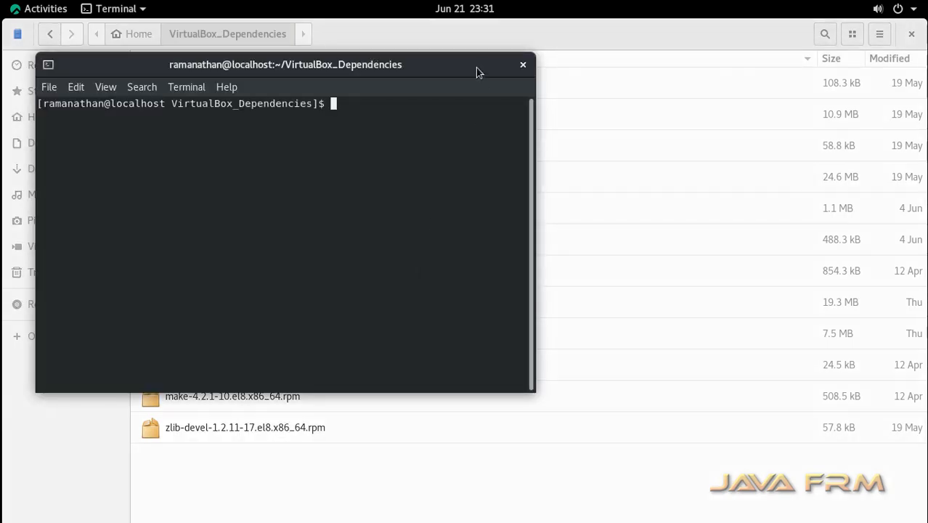
- Maximize the terminal, switch to root with su, and list the folder's files
{"action": "double_click", "coordinate": [477, 70]}
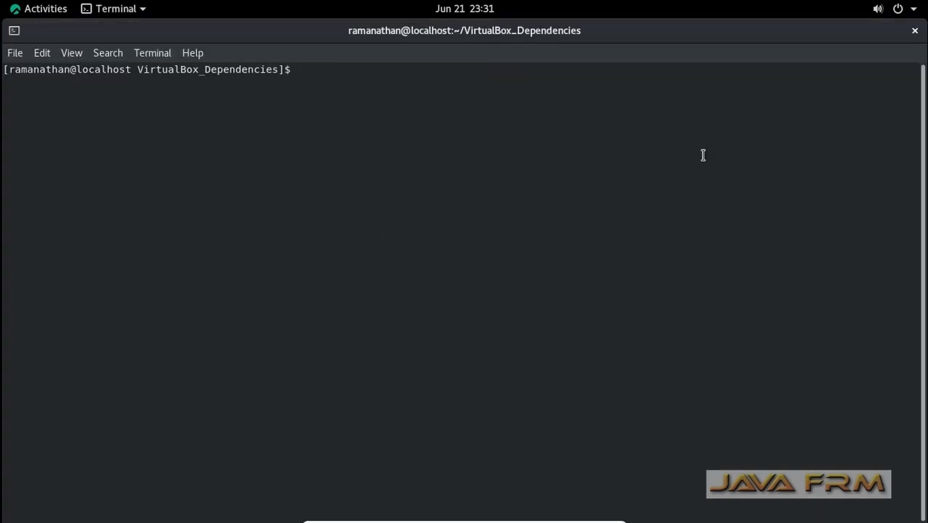
{"action": "type", "text": "su"}
{"action": "key", "text": "Return"}
{"action": "key", "text": "Return"}
{"action": "type", "text": "ls"}
{"action": "key", "text": "Return"}
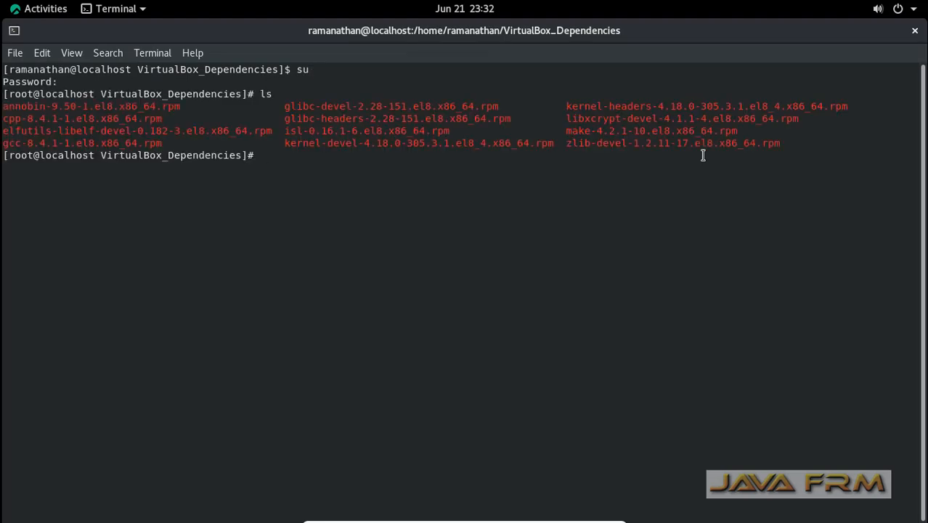
- Install annobin, cpp, elfutils-libelf-devel, gcc and the other dependency rpms with rpm -ivh, then return to Files
{"action": "type", "text": "rpm -ivh anno"}
{"action": "key", "text": "Tab"}
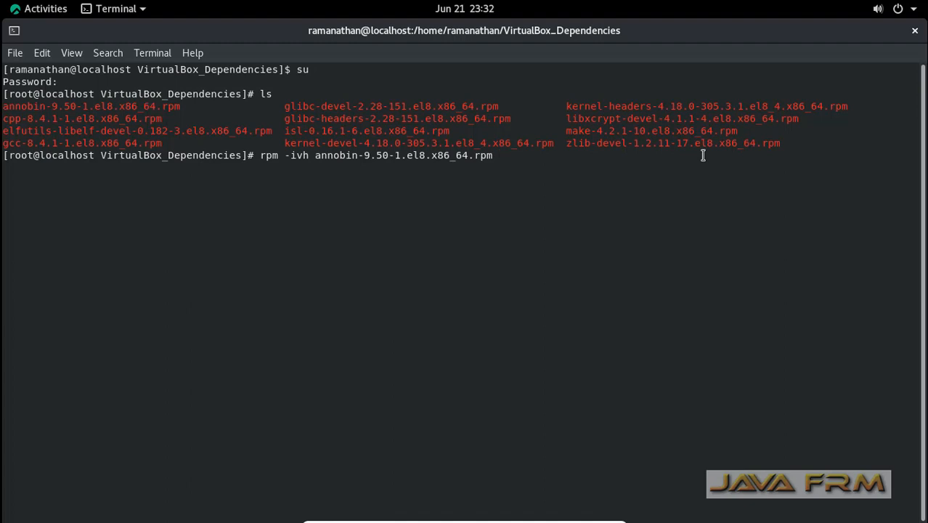
{"action": "type", "text": "cp"}
{"action": "key", "text": "Tab"}
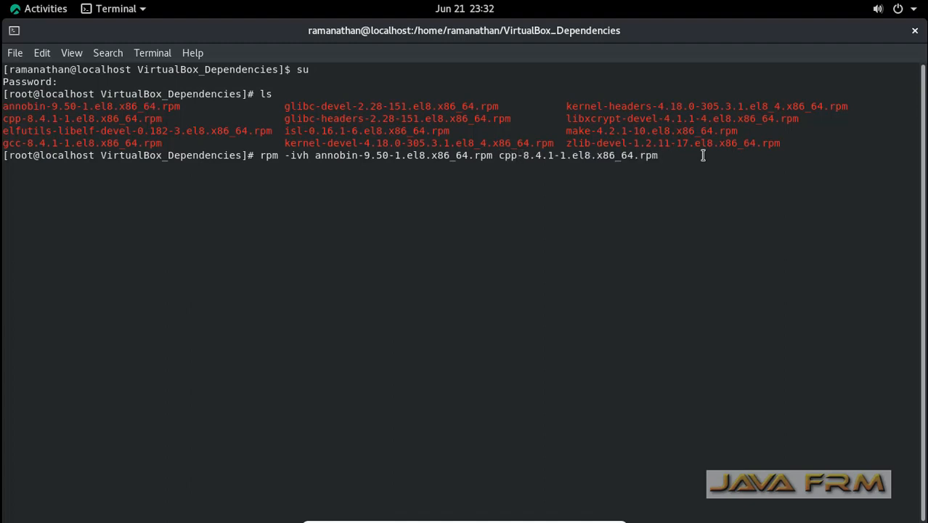
{"action": "type", "text": "elfu"}
{"action": "key", "text": "Tab"}
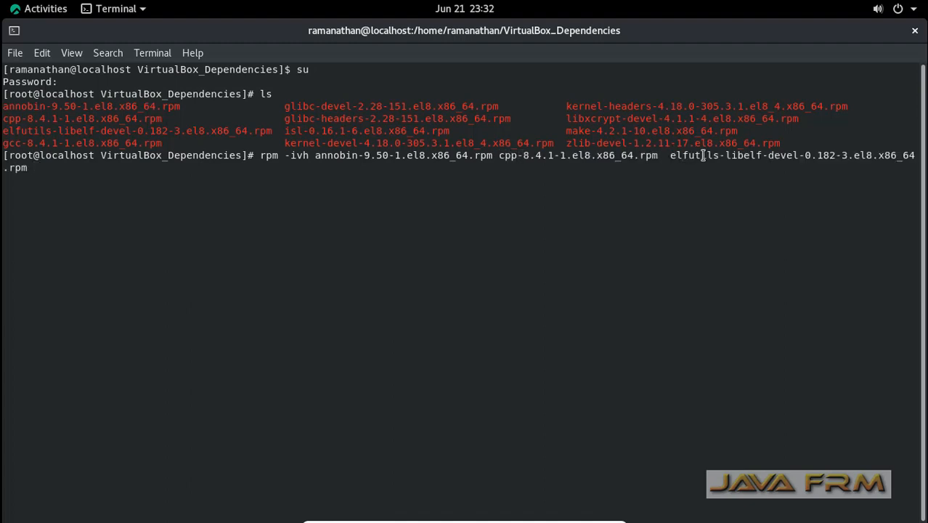
{"action": "type", "text": "gcc"}
{"action": "key", "text": "Tab"}
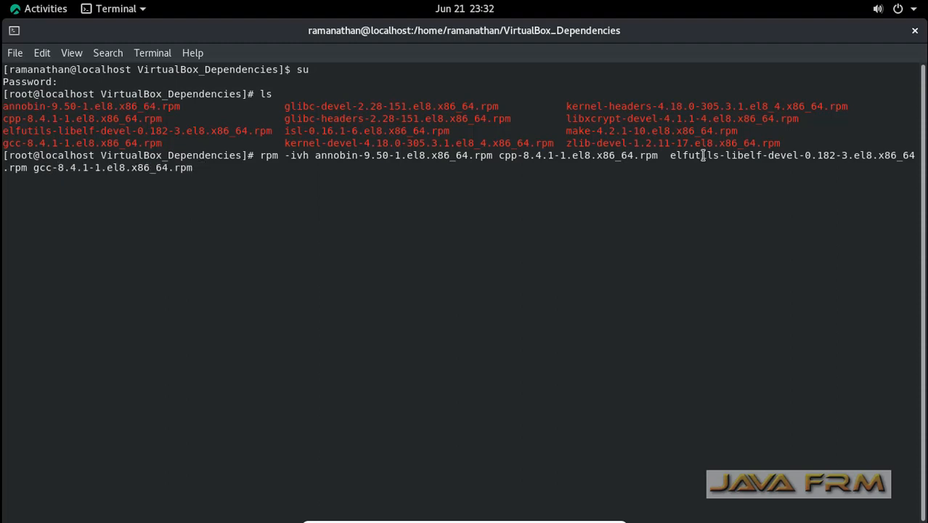
{"action": "type", "text": "glibc-devel-2.28-151.el8.x86_64.rpm glibc-headers-2.28-151.el8.x86_64.rpm isl-0.16.1-6.el8.x86_64.rpm  kernel-devel-4.18.0-305.3.1.el8_4.x86_64.rpm kernel-headers-4.18.0-305.3.1.el8_4.x86_64.rpm libxcrypt-devel-4.1.1-4.el8.x86_64.rpm make-4.2.1-10.el8.x86_64.rpm zlib-devel-1.2.11-17.el8.x86_64.rpm"}
{"action": "key", "text": "Return"}
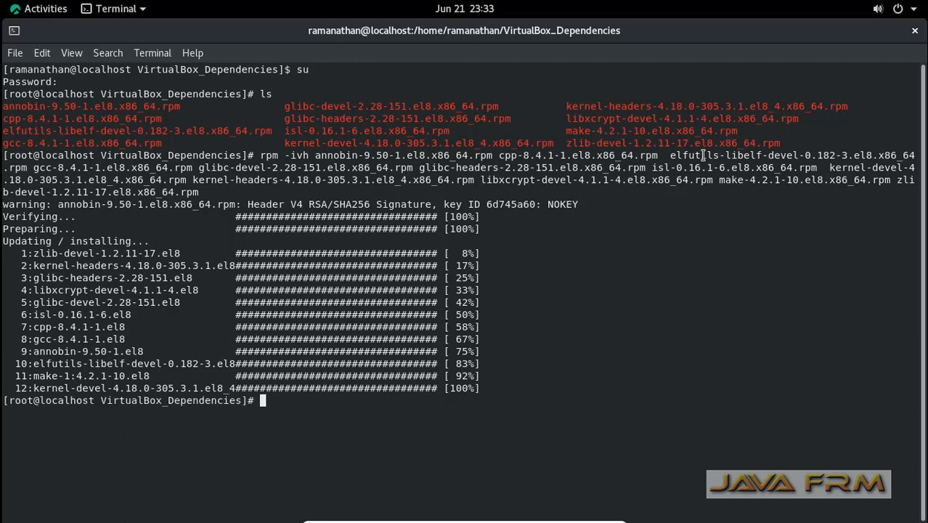
{"action": "left_click", "coordinate": [33, 11]}
{"action": "left_click", "coordinate": [228, 298]}
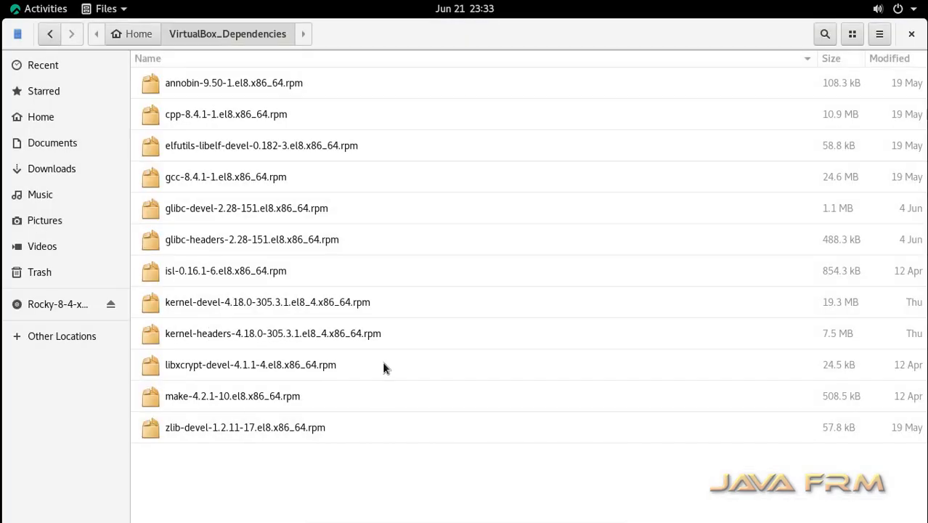
- Eject the Rocky DVD, insert the Guest Additions CD image, and dismiss its autorun prompt
{"action": "left_click", "coordinate": [111, 306]}
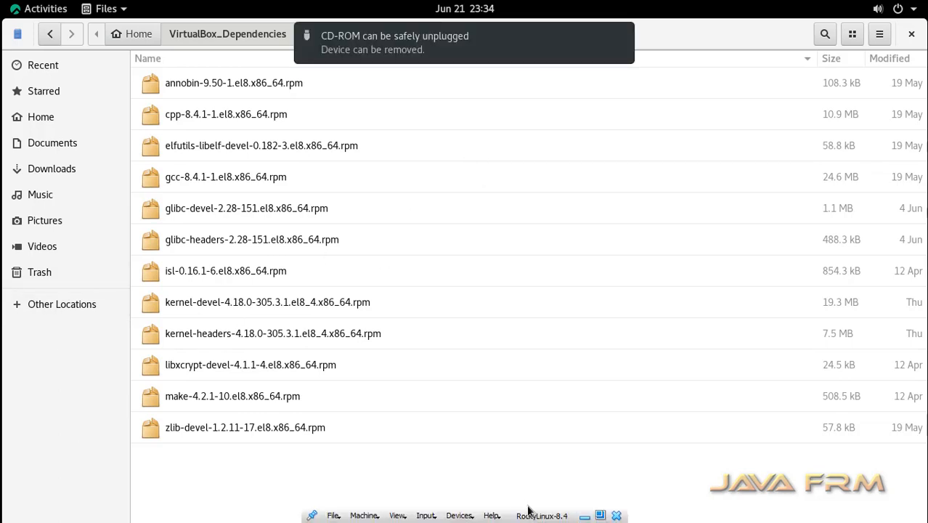
{"action": "left_click", "coordinate": [459, 516]}
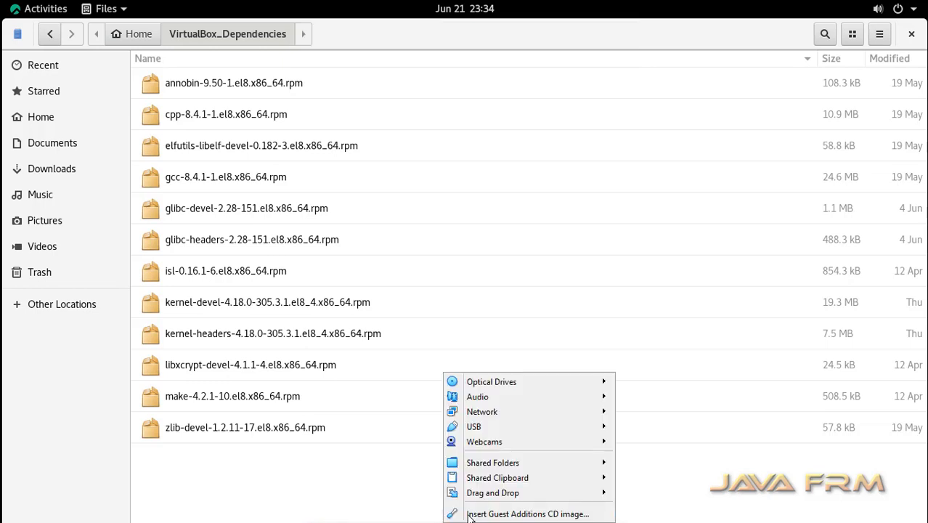
{"action": "left_click", "coordinate": [486, 514]}
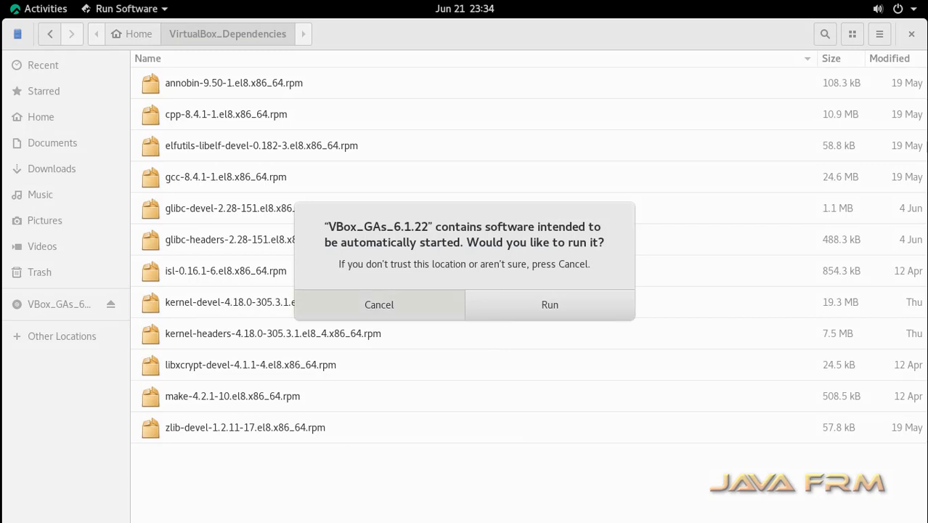
{"action": "key", "text": "Escape"}
- Open the VBox_GAs_6.1.22 disc, select all its contents, then go back to Home
{"action": "left_click", "coordinate": [56, 306]}
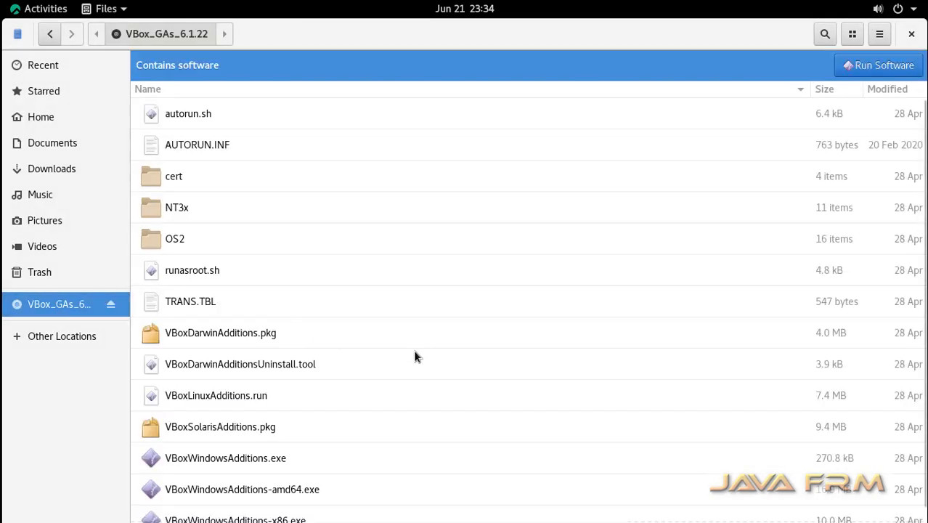
{"action": "key", "text": "ctrl+a"}
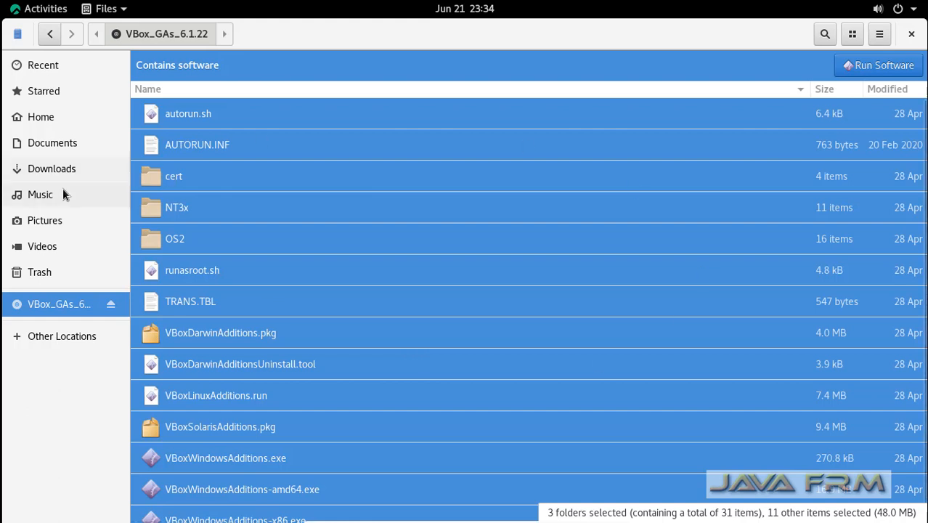
{"action": "left_click", "coordinate": [58, 120]}
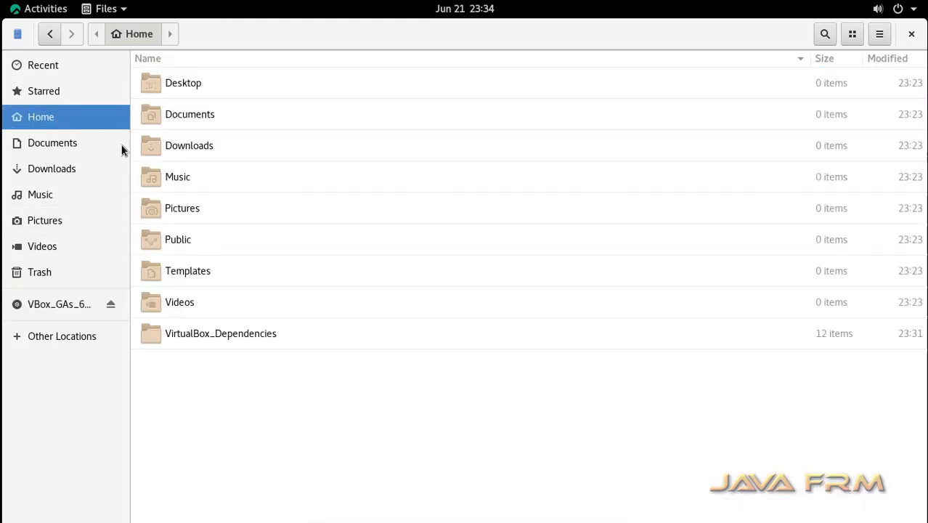
- Create a VirtualBox_GA folder in Home and paste the Guest Additions files into it
{"action": "right_click", "coordinate": [298, 393]}
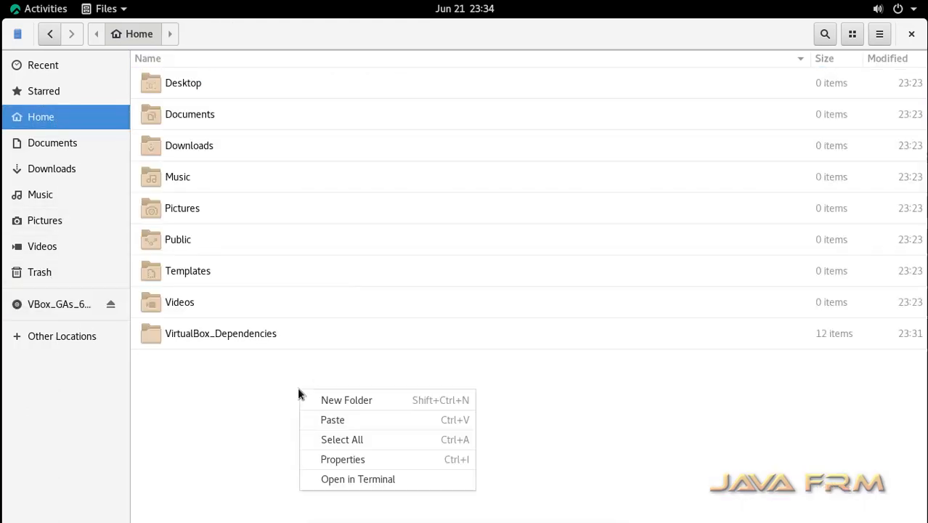
{"action": "left_click", "coordinate": [377, 401]}
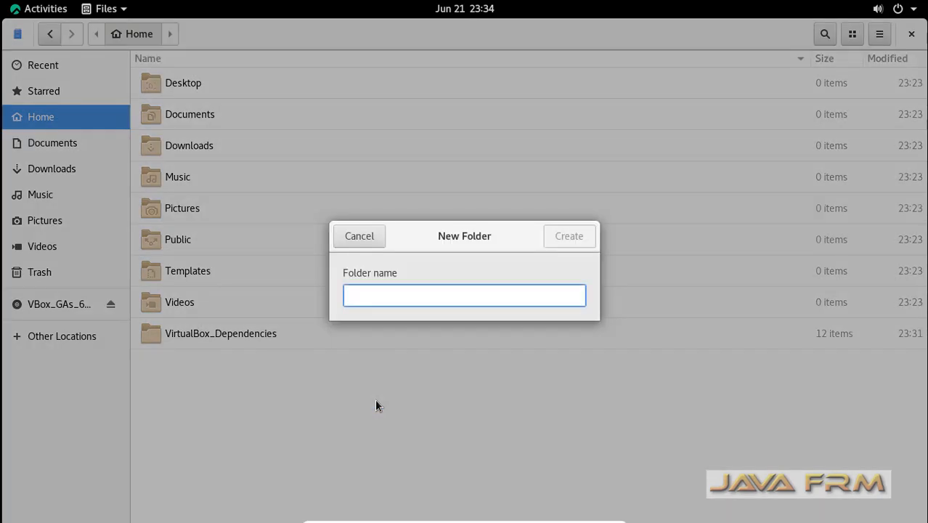
{"action": "type", "text": "Virtual"}
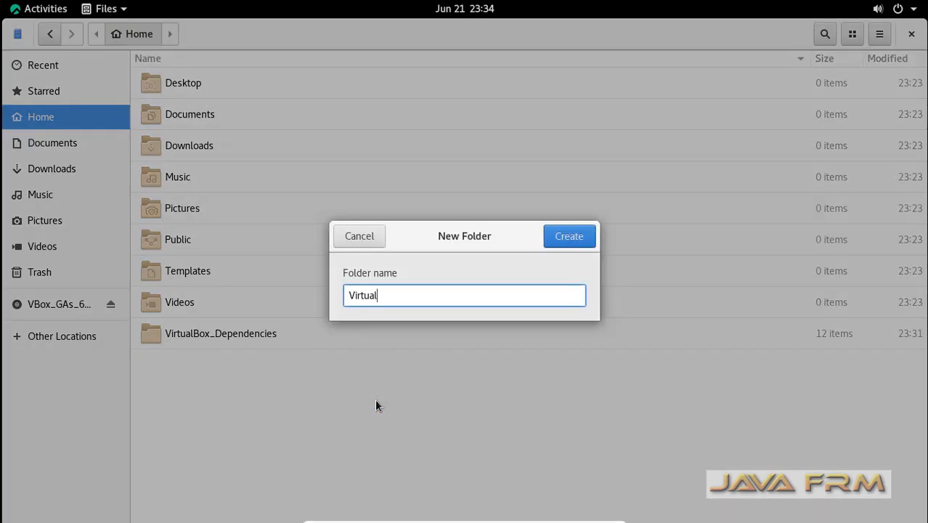
{"action": "type", "text": "Box_GA"}
{"action": "key", "text": "Return"}
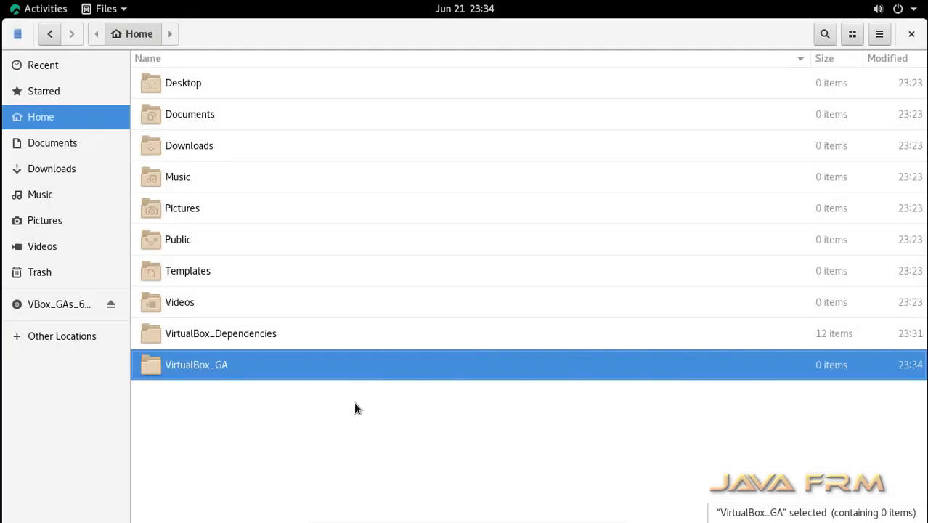
{"action": "double_click", "coordinate": [177, 361]}
{"action": "key", "text": "ctrl+v"}
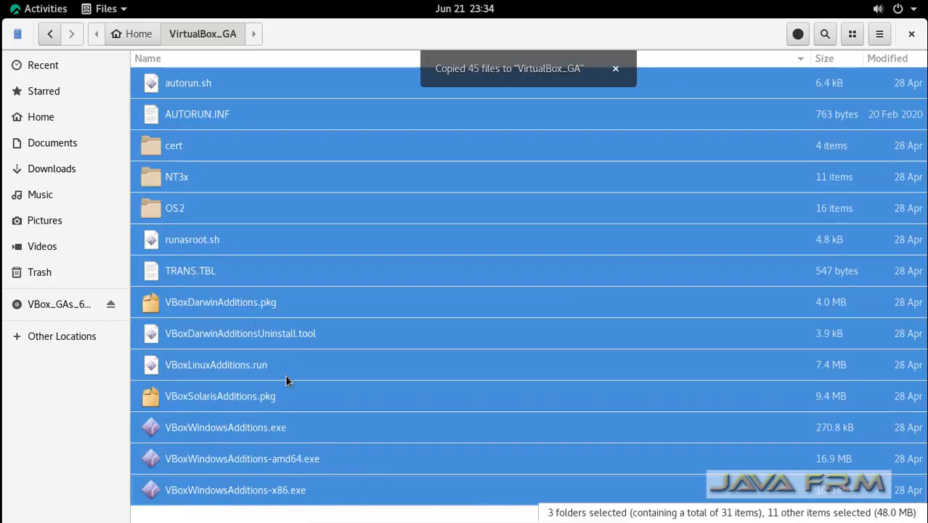
- Switch the folder to icon view and open a terminal in VirtualBox_GA
{"action": "left_click", "coordinate": [852, 34]}
{"action": "left_click", "coordinate": [352, 345]}
{"action": "right_click", "coordinate": [290, 314]}
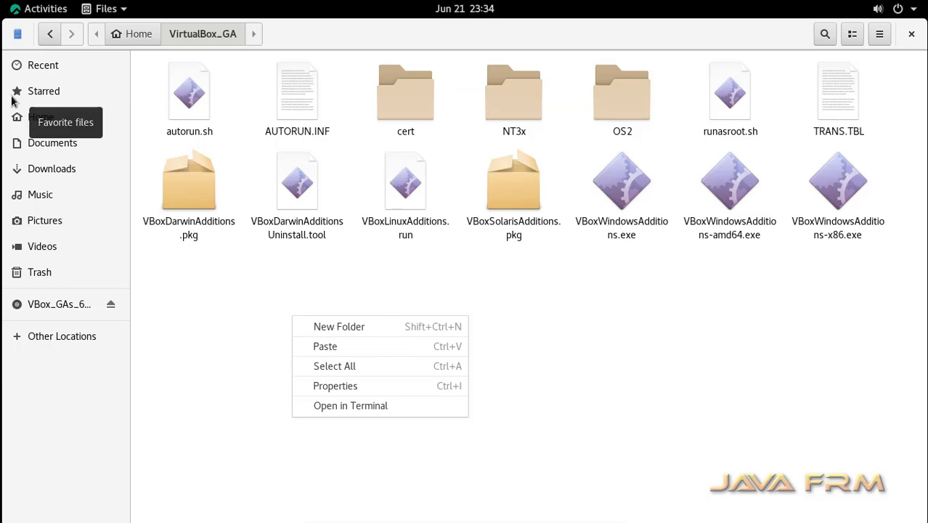
{"action": "left_click", "coordinate": [390, 402]}
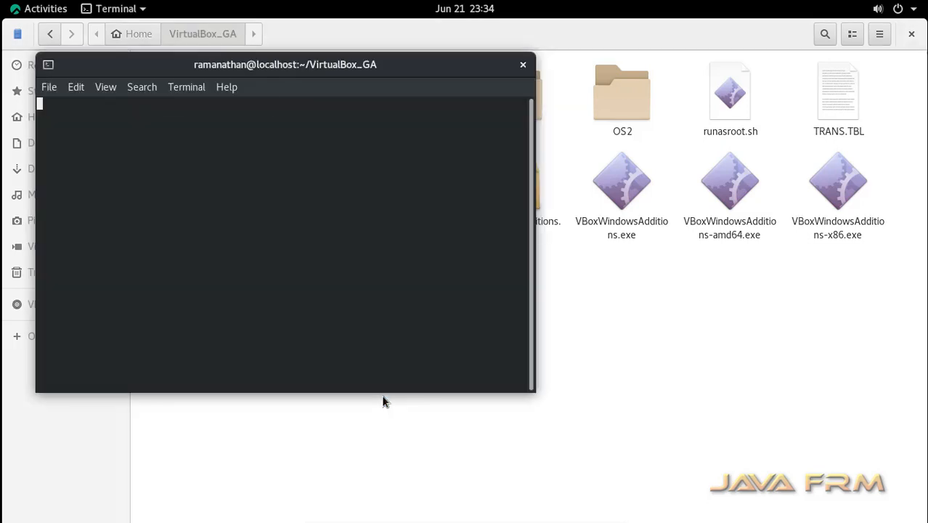
- In a maximized terminal, check the folder with pwd and ls, then chmod 775 all files
{"action": "double_click", "coordinate": [401, 68]}
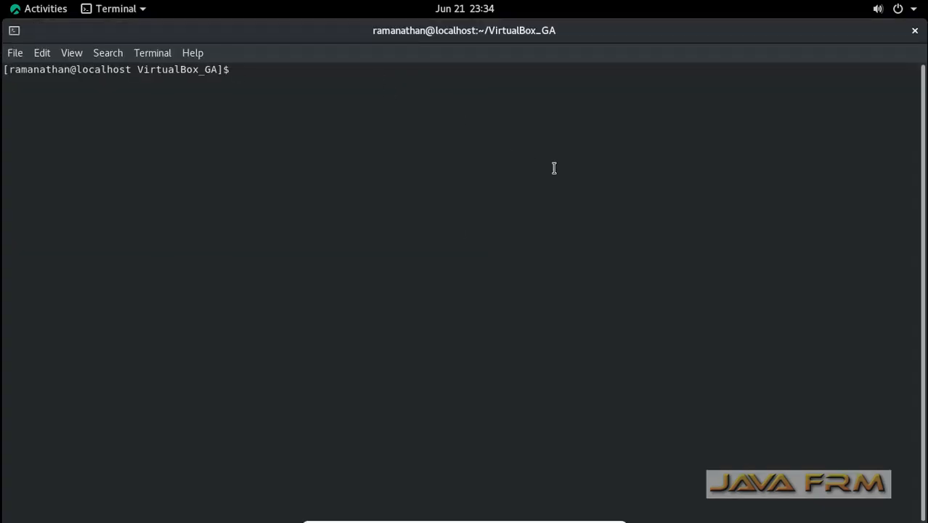
{"action": "type", "text": "pwd"}
{"action": "key", "text": "Return"}
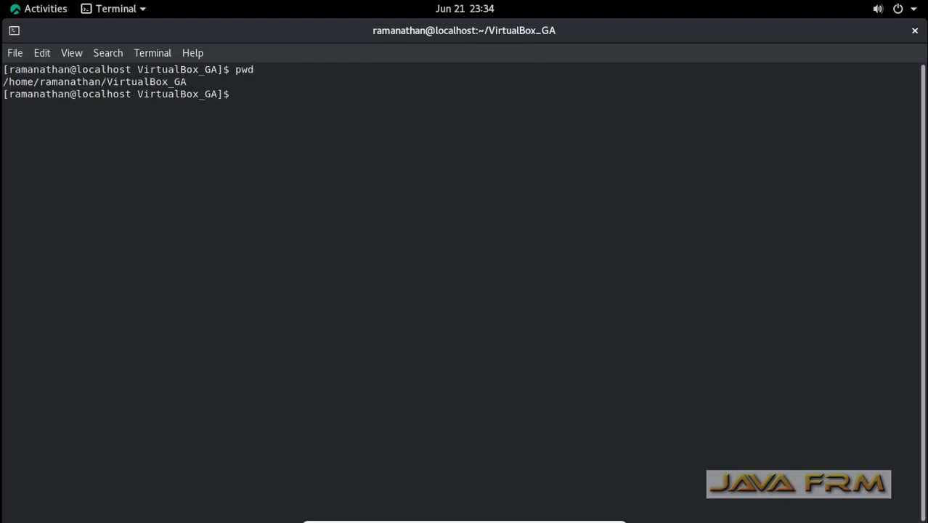
{"action": "type", "text": "ls"}
{"action": "key", "text": "Return"}
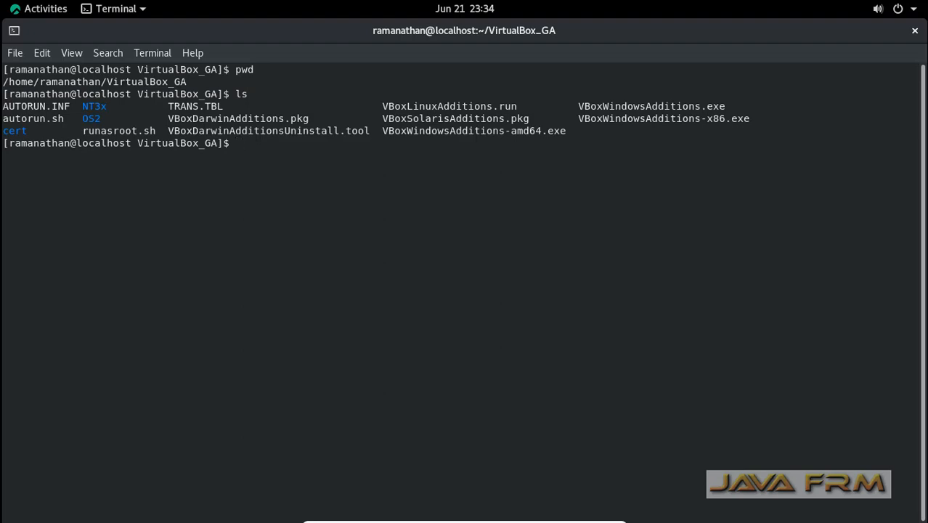
{"action": "type", "text": "chmod 775 *"}
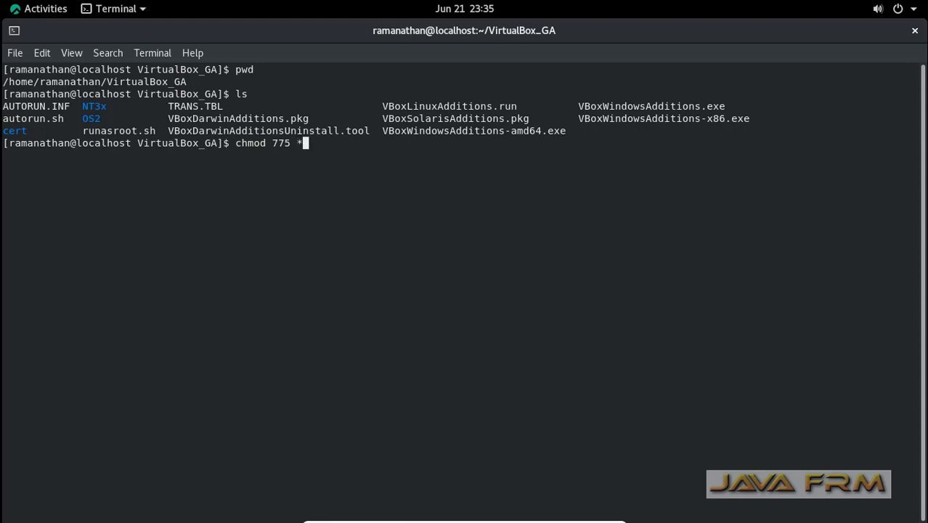
{"action": "key", "text": "Return"}
- Switch to root with the root password and run ./VBoxLinuxAdditions.run
{"action": "type", "text": "u"}
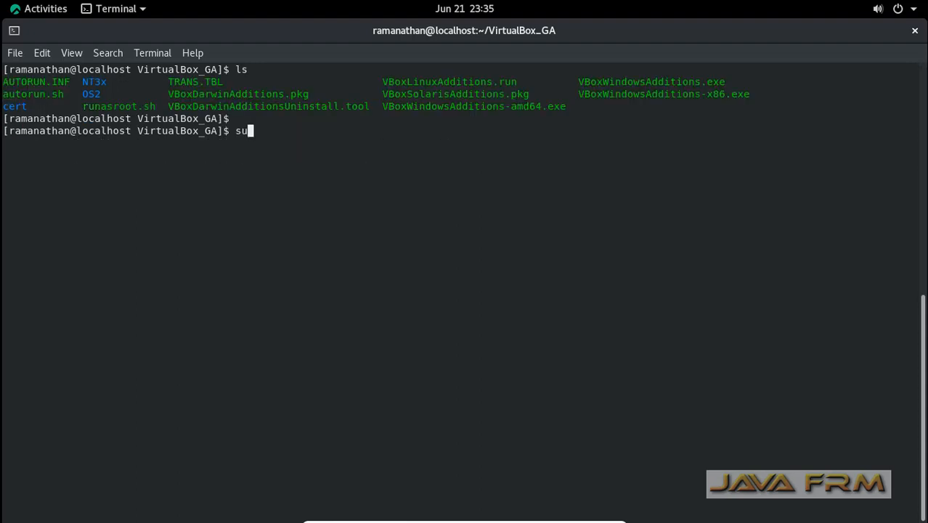
{"action": "key", "text": "Return"}
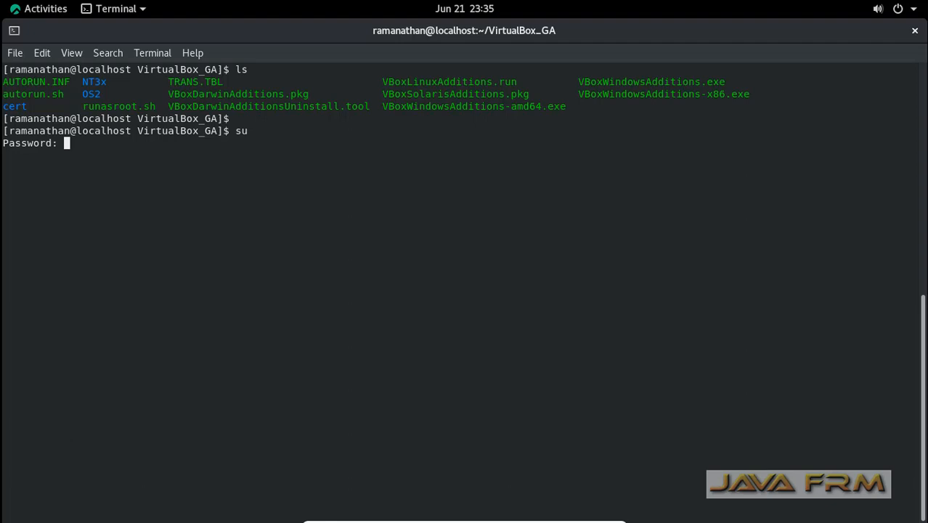
{"action": "key", "text": "Return"}
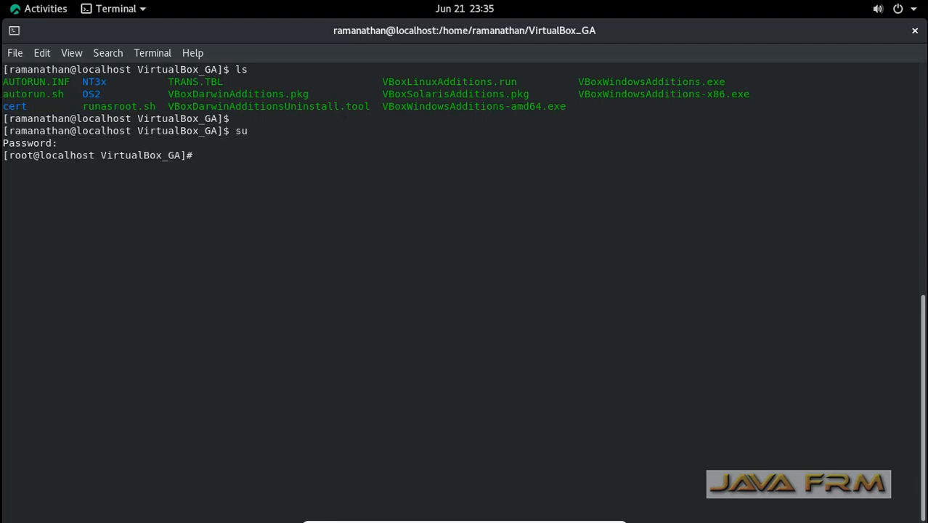
{"action": "type", "text": "./VBoxLi"}
{"action": "key", "text": "Tab"}
{"action": "key", "text": "Return"}
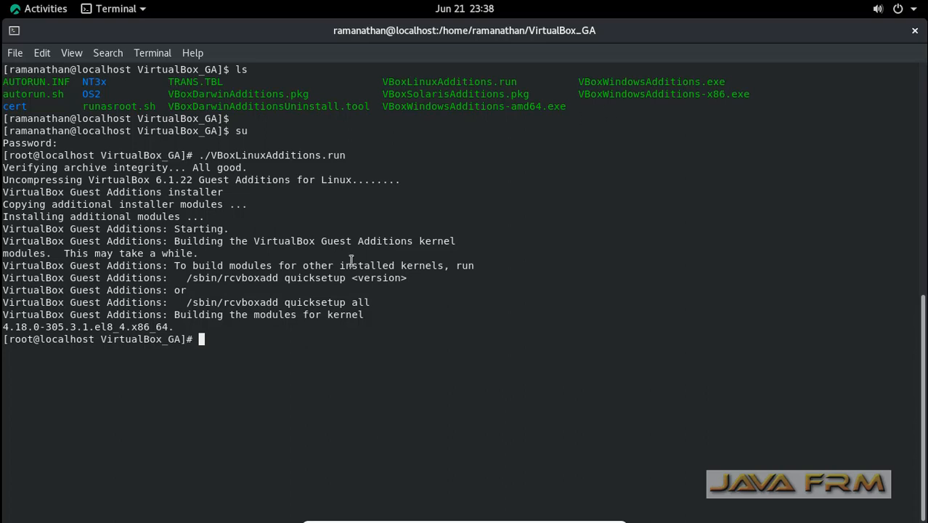
- Close both terminal windows and the Files window
{"action": "left_click", "coordinate": [916, 34]}
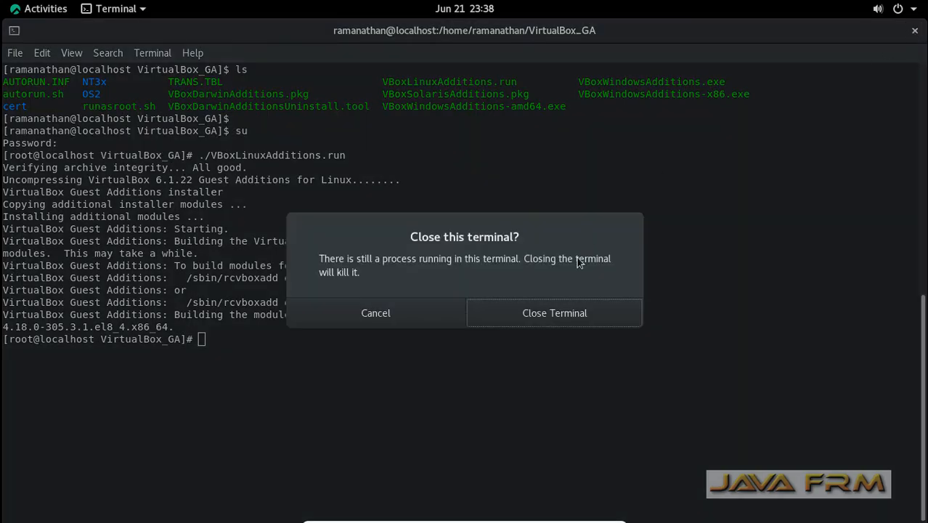
{"action": "left_click", "coordinate": [556, 316]}
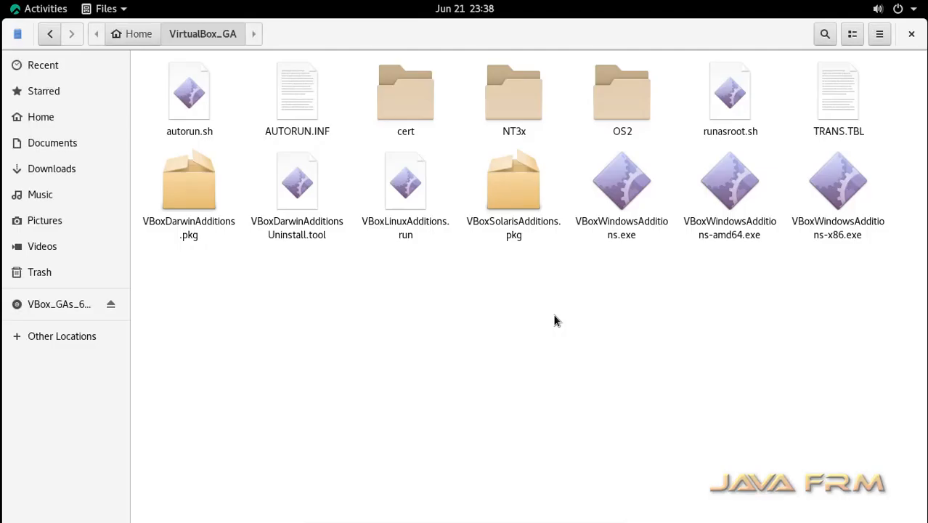
{"action": "left_click", "coordinate": [913, 34]}
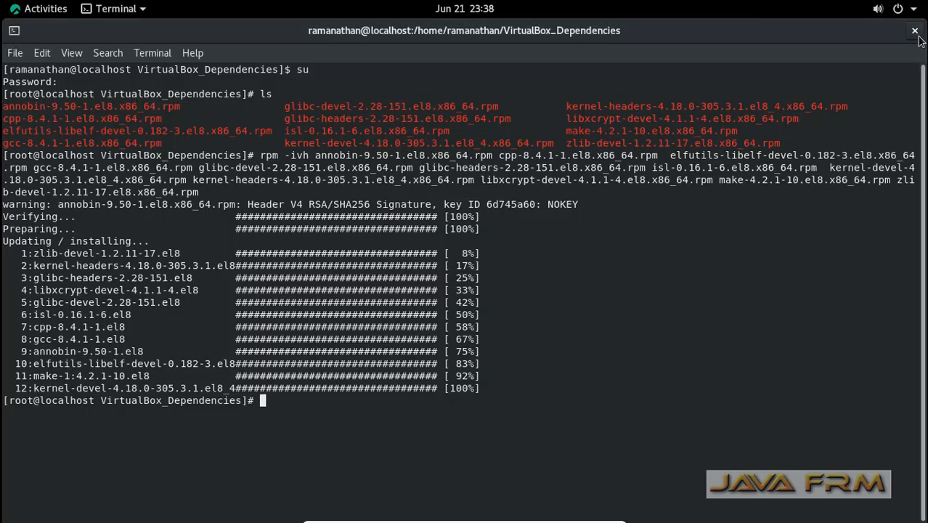
{"action": "left_click", "coordinate": [917, 33]}
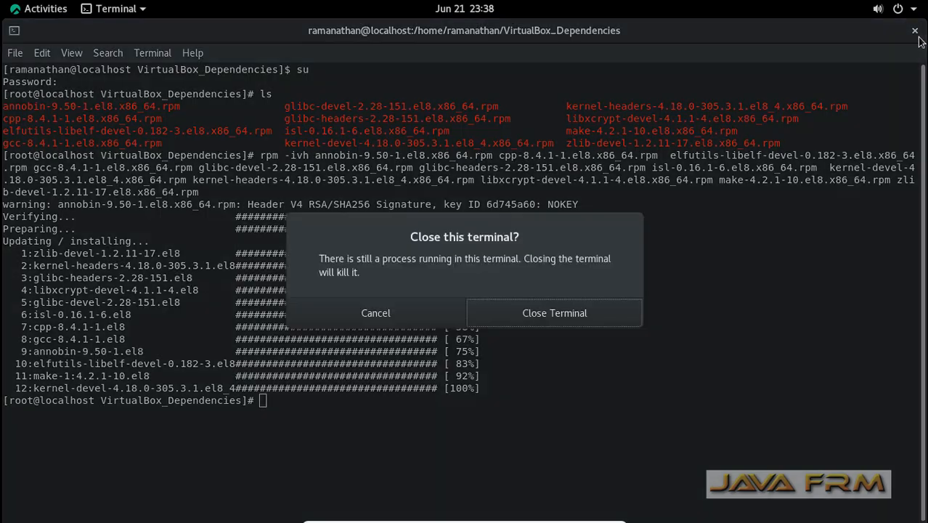
{"action": "left_click", "coordinate": [555, 314]}
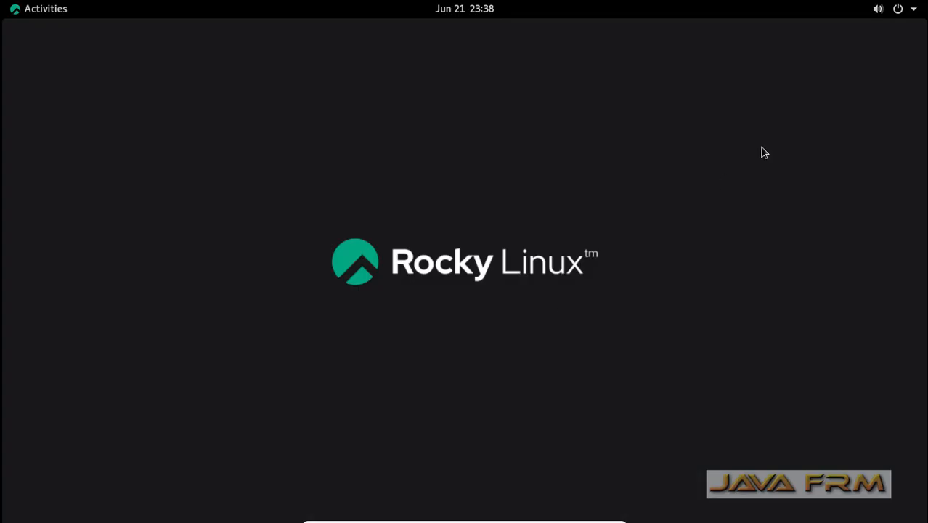
- Power off the Rocky Linux guest from the system menu
{"action": "left_click", "coordinate": [898, 10]}
{"action": "left_click", "coordinate": [871, 171]}
{"action": "left_click", "coordinate": [576, 311]}
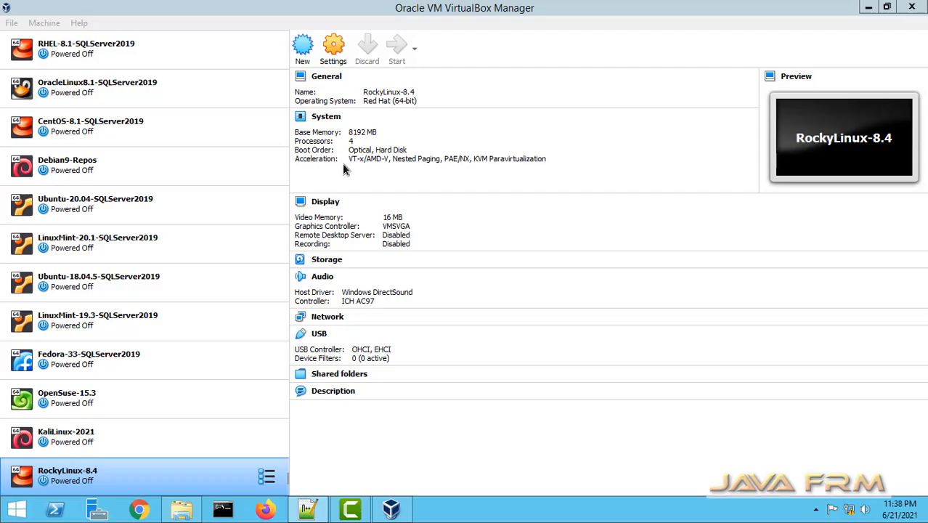
- Set RockyLinux-8.4's Shared Clipboard and Drag'n'Drop to Bidirectional
{"action": "right_click", "coordinate": [203, 477]}
{"action": "left_click", "coordinate": [276, 210]}
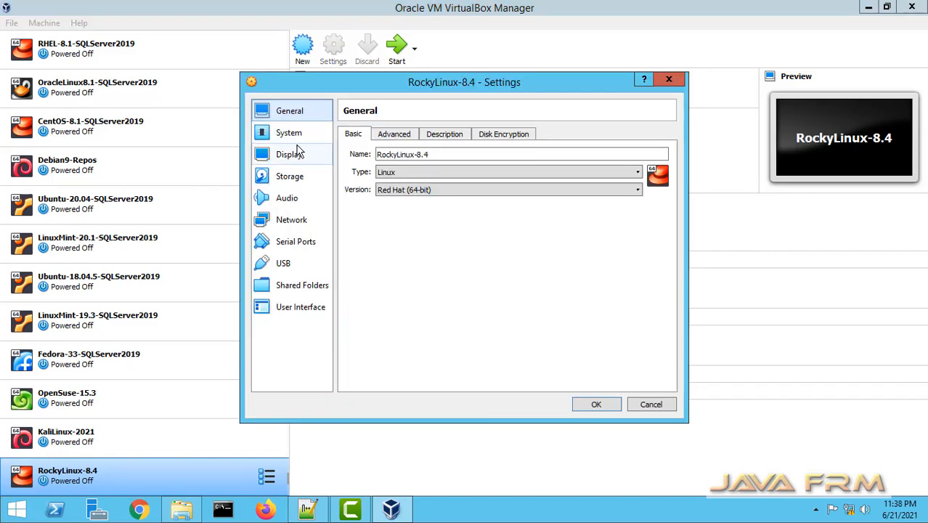
{"action": "left_click", "coordinate": [386, 134]}
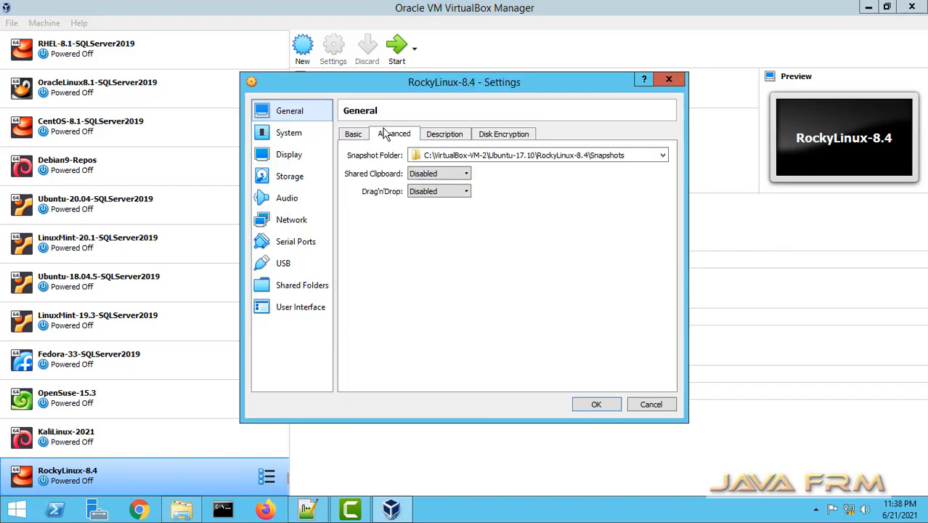
{"action": "left_click", "coordinate": [446, 175]}
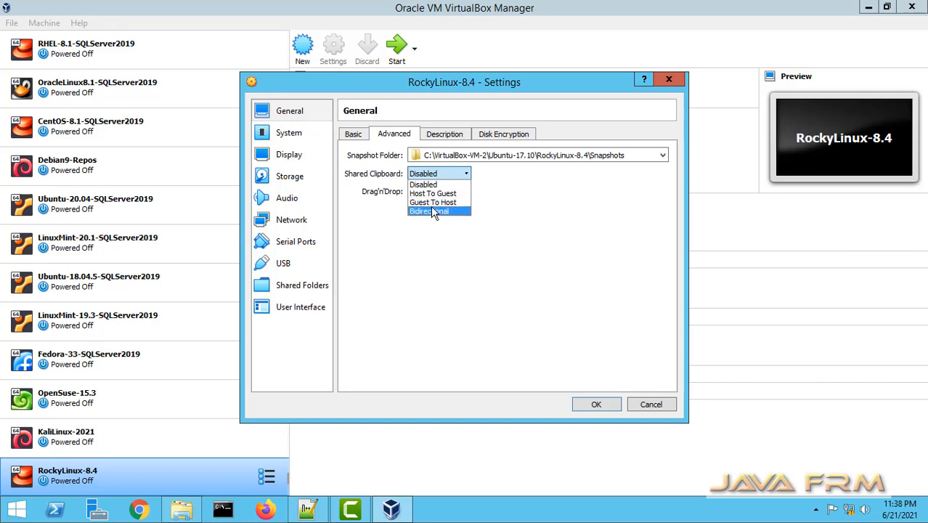
{"action": "left_click", "coordinate": [432, 209]}
{"action": "left_click", "coordinate": [436, 192]}
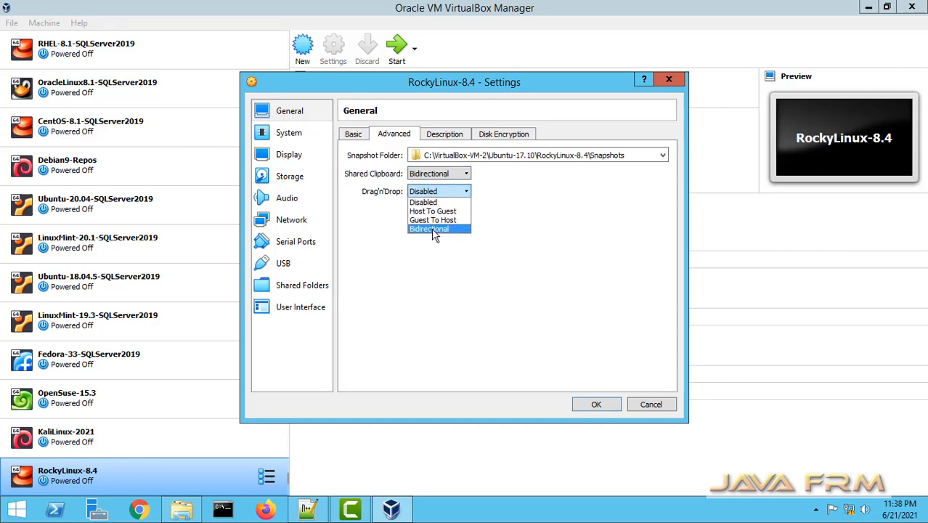
{"action": "left_click", "coordinate": [435, 231]}
- Move Hard Disk above Optical in the boot order and save the settings
{"action": "left_click", "coordinate": [284, 136]}
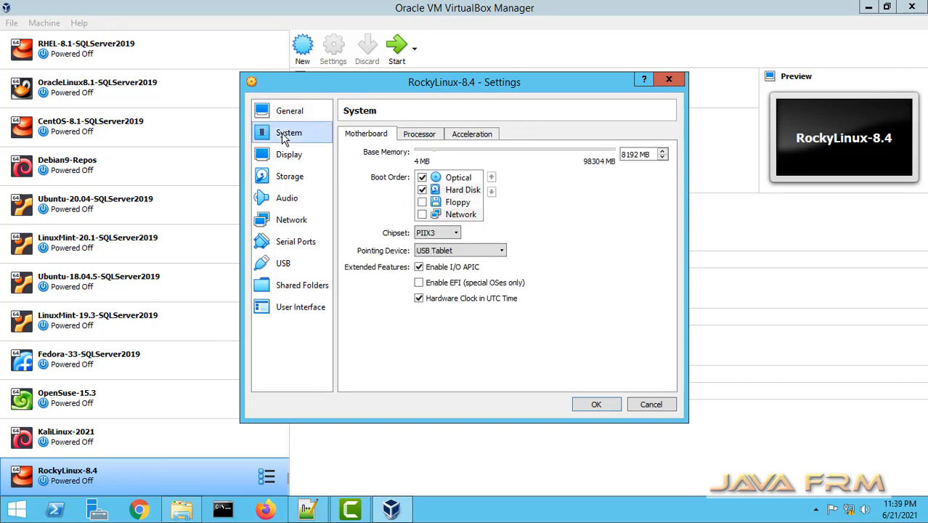
{"action": "left_click", "coordinate": [462, 190]}
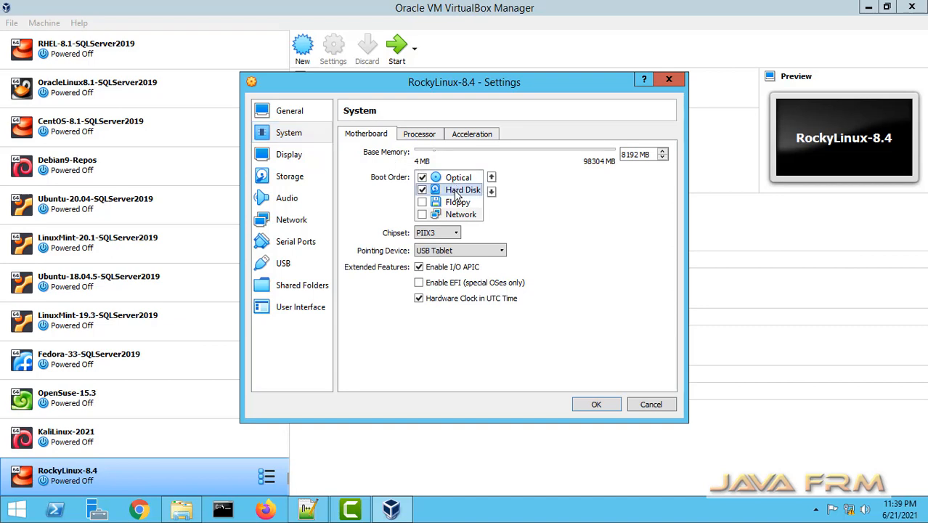
{"action": "left_click", "coordinate": [492, 179]}
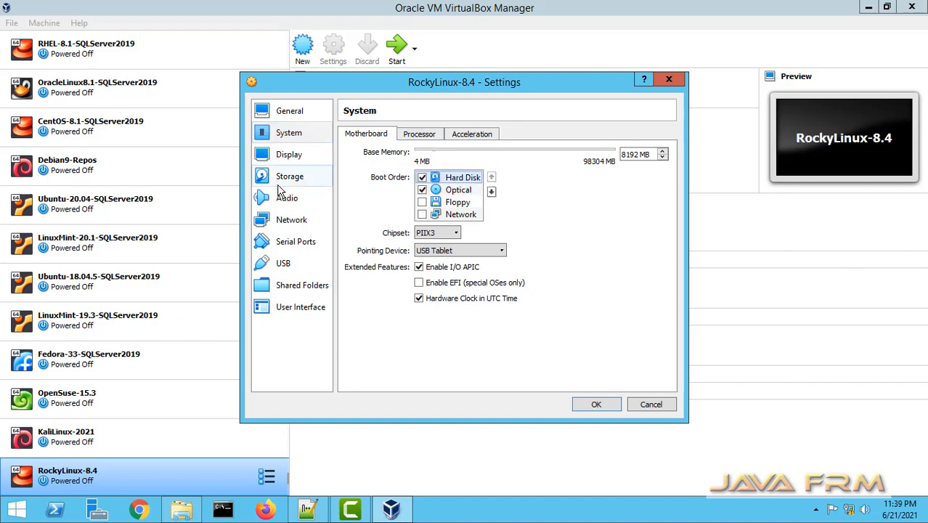
{"action": "left_click", "coordinate": [289, 182]}
{"action": "left_click", "coordinate": [287, 155]}
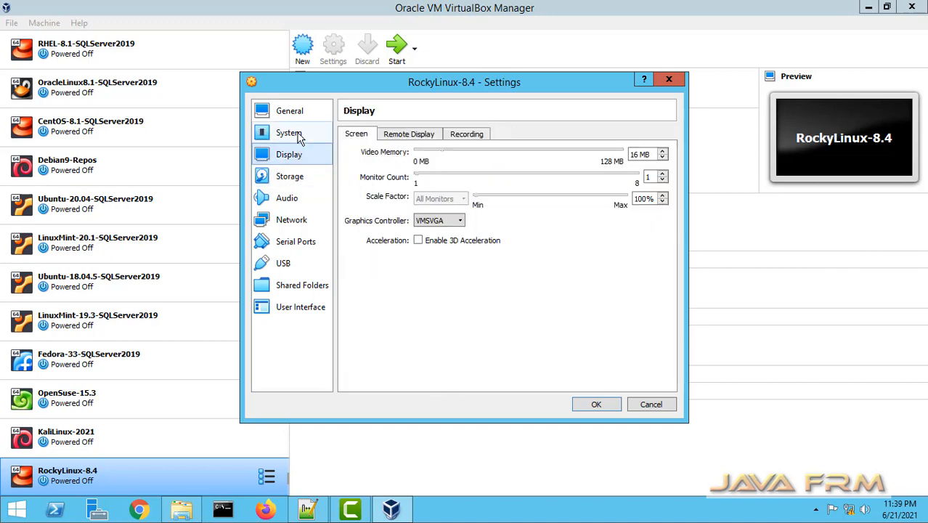
{"action": "left_click", "coordinate": [293, 133]}
{"action": "left_click", "coordinate": [300, 111]}
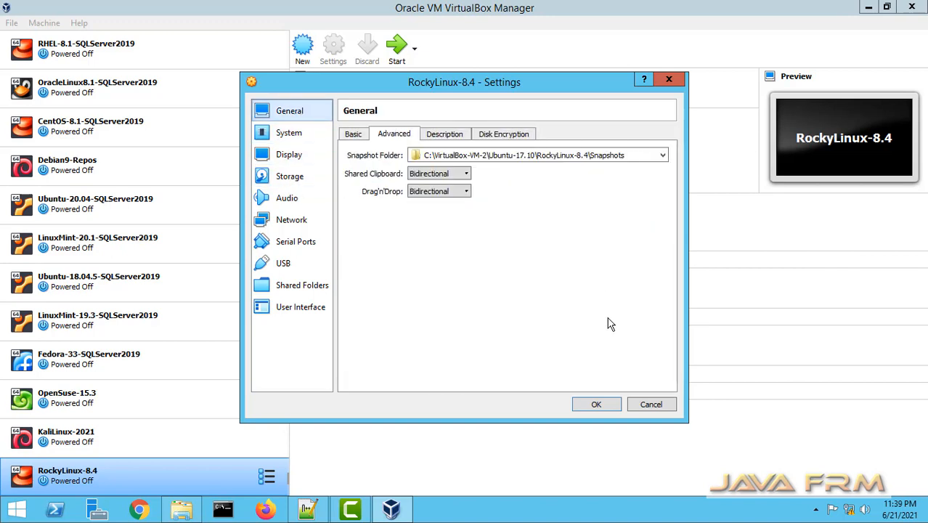
{"action": "left_click", "coordinate": [597, 405]}
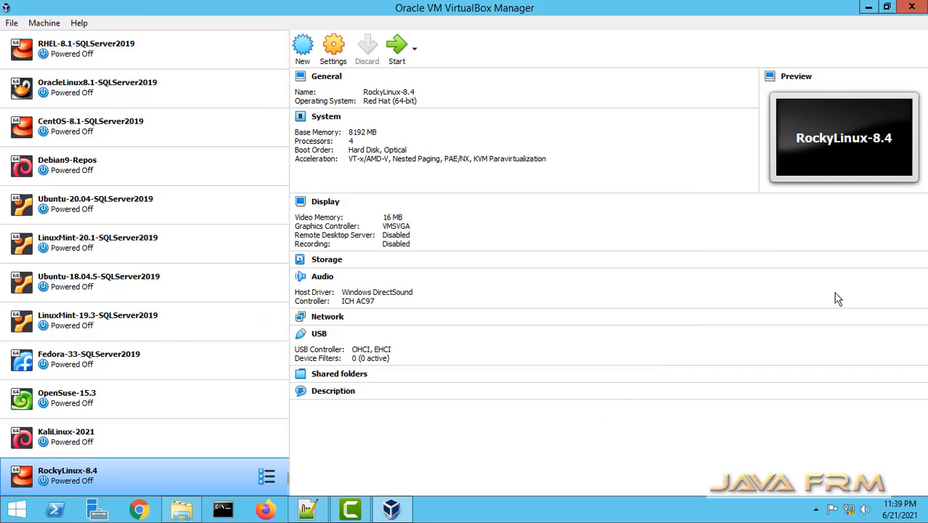
{"action": "right_click", "coordinate": [123, 485]}
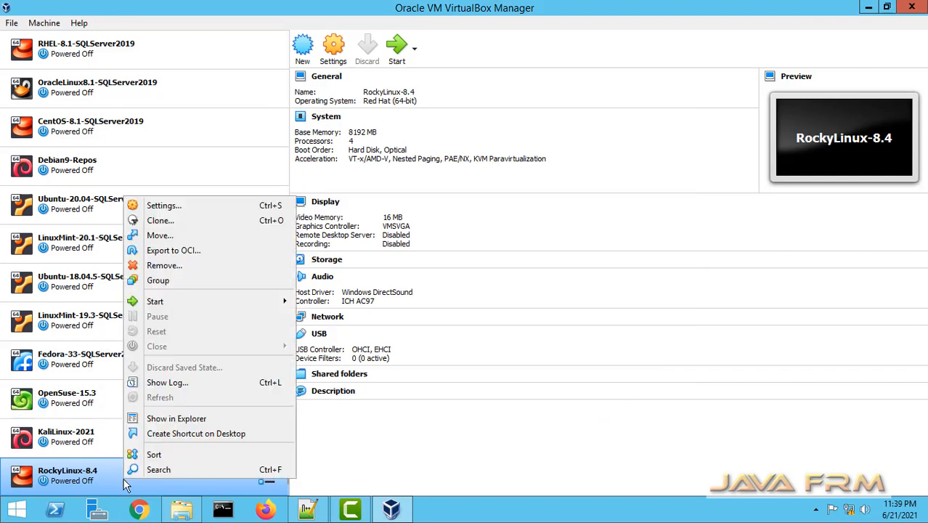
- Start RockyLinux-8.4 in full screen and sign in with the account password
{"action": "mouse_move", "coordinate": [235, 303]}
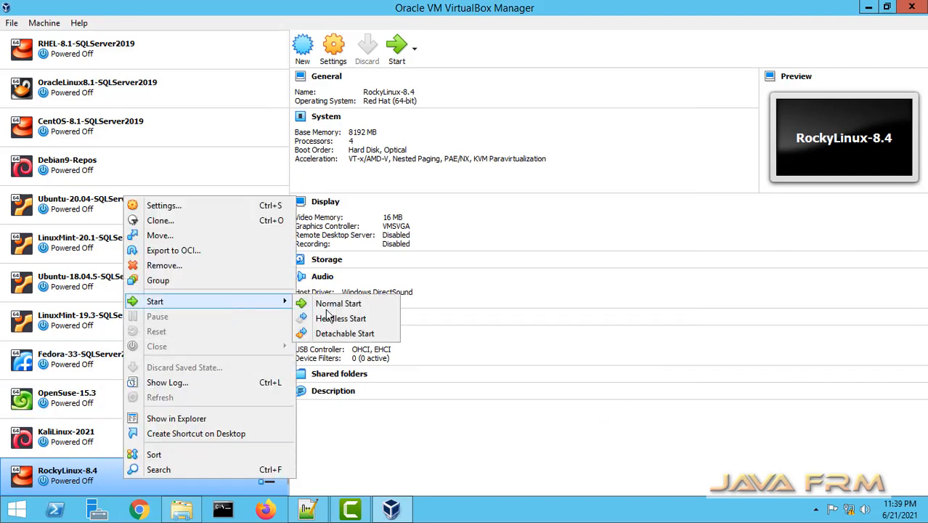
{"action": "left_click", "coordinate": [327, 310]}
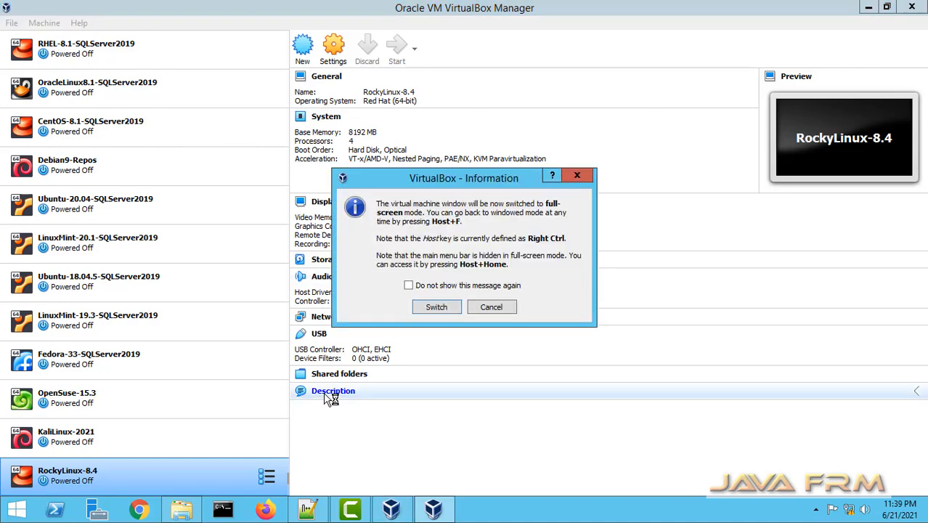
{"action": "left_click", "coordinate": [436, 309]}
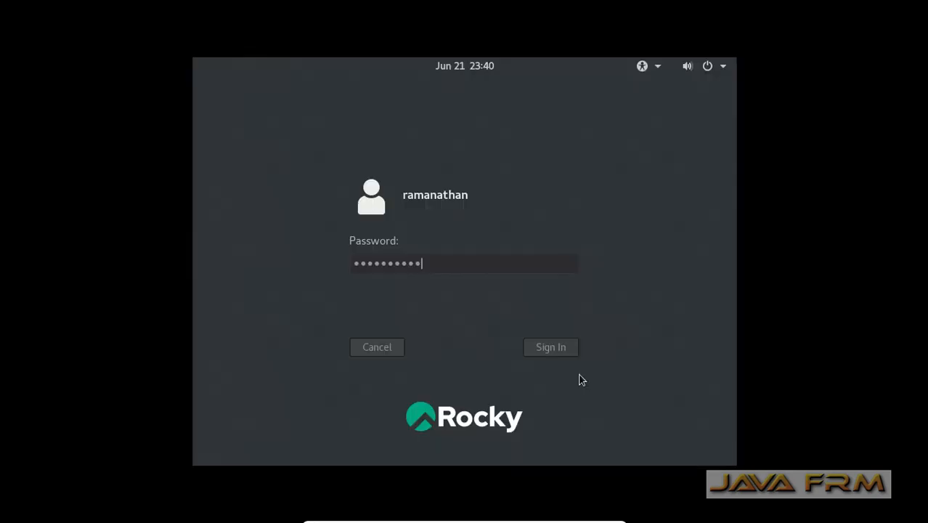
{"action": "key", "text": "Return"}
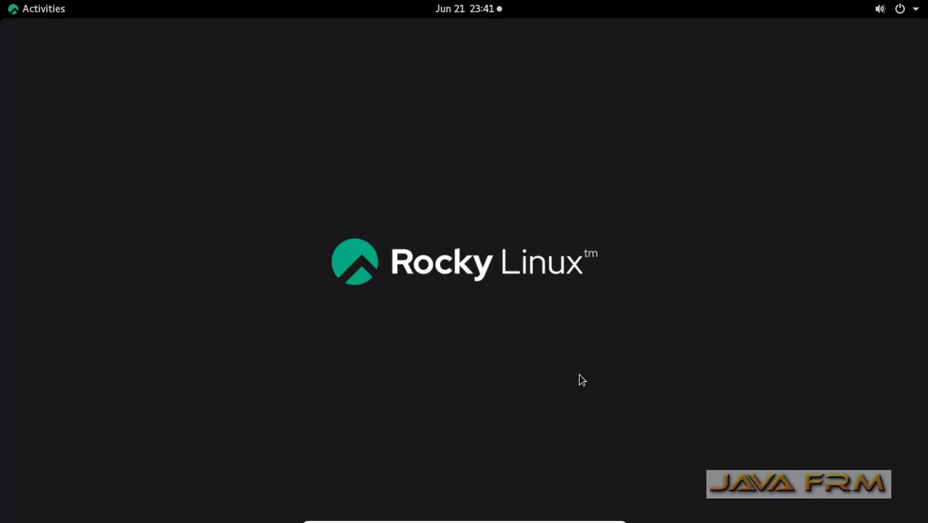
- Open a maximized terminal and run cat /etc/os-release
{"action": "left_click", "coordinate": [53, 12]}
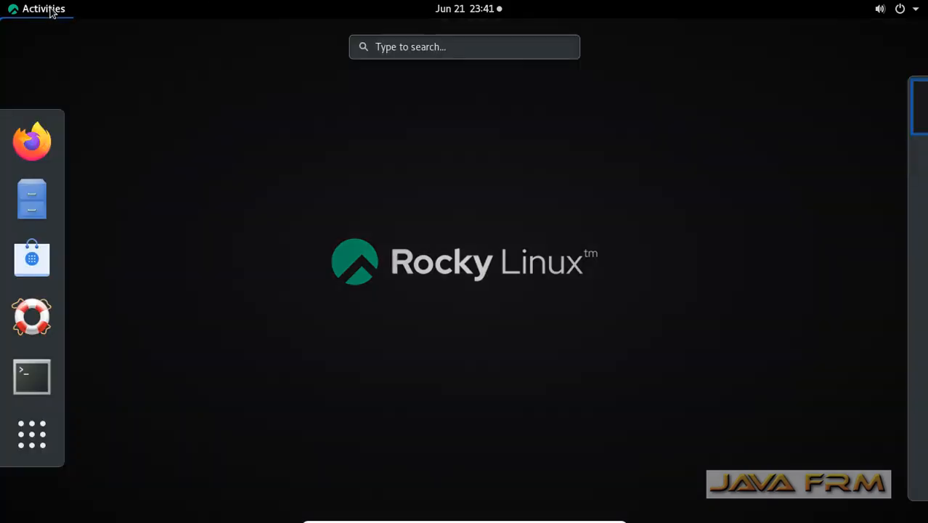
{"action": "left_click", "coordinate": [32, 377]}
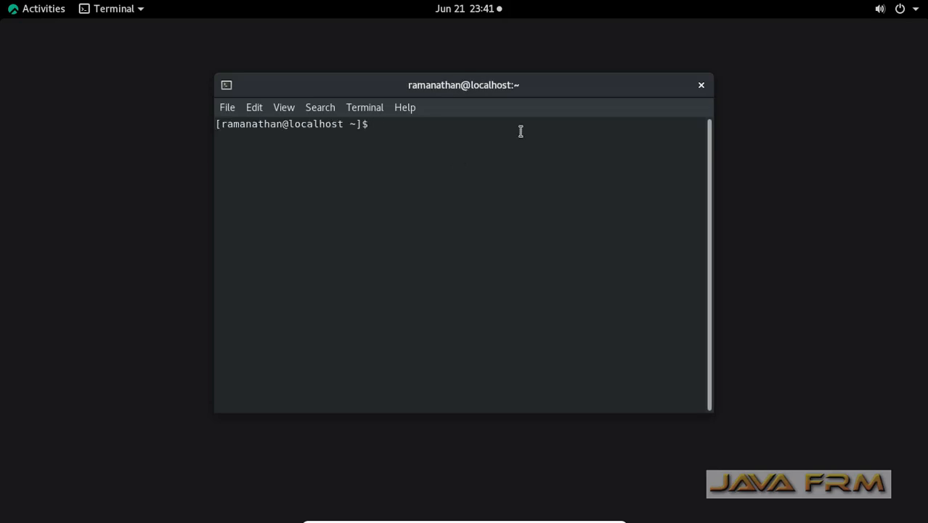
{"action": "double_click", "coordinate": [563, 97]}
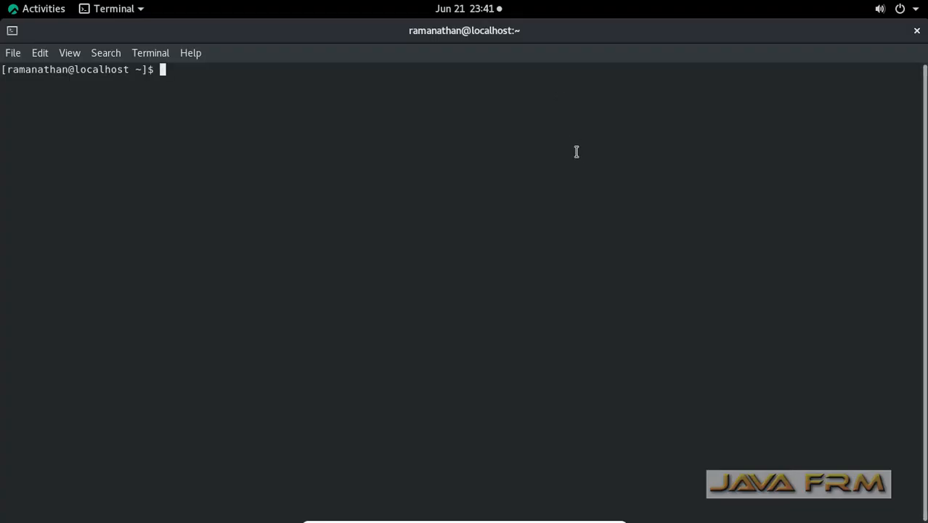
{"action": "type", "text": "cat /etc/os"}
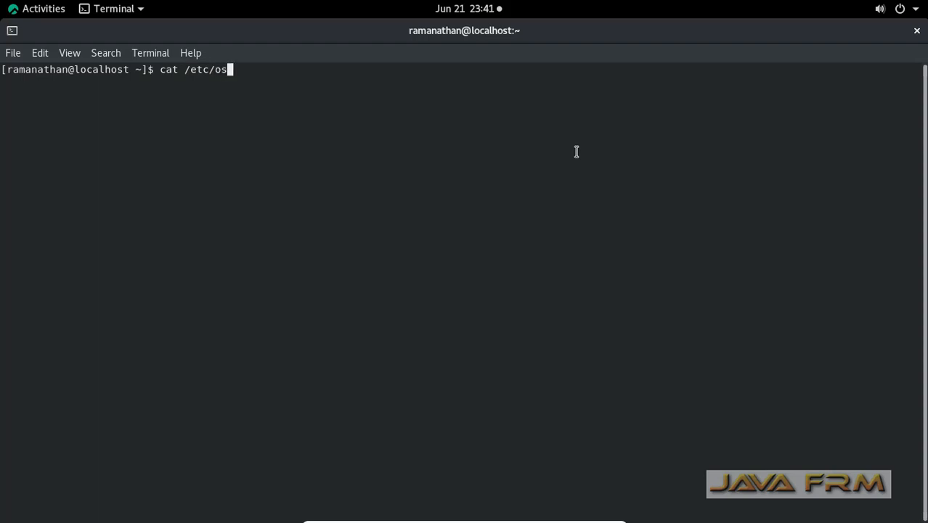
{"action": "key", "text": "Tab"}
{"action": "key", "text": "Tab"}
{"action": "key", "text": "Tab"}
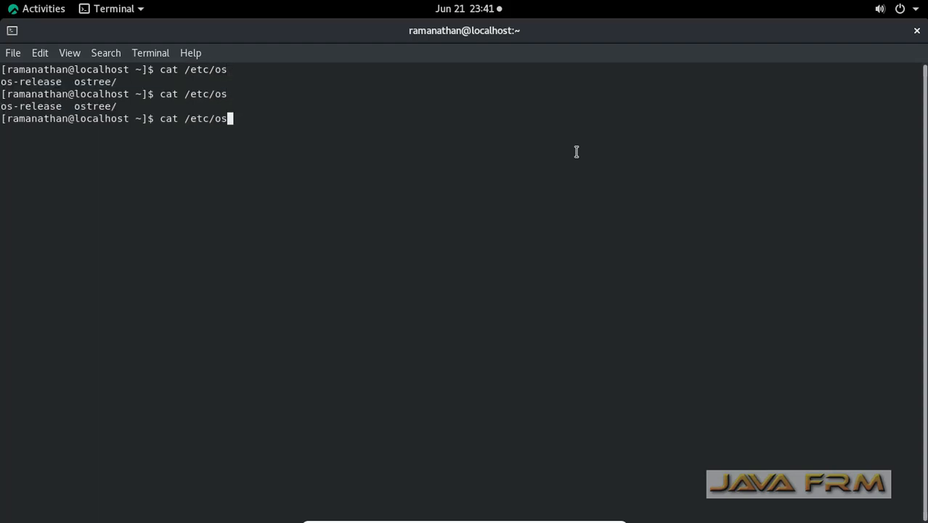
{"action": "type", "text": "-r"}
{"action": "key", "text": "Tab"}
{"action": "key", "text": "Return"}
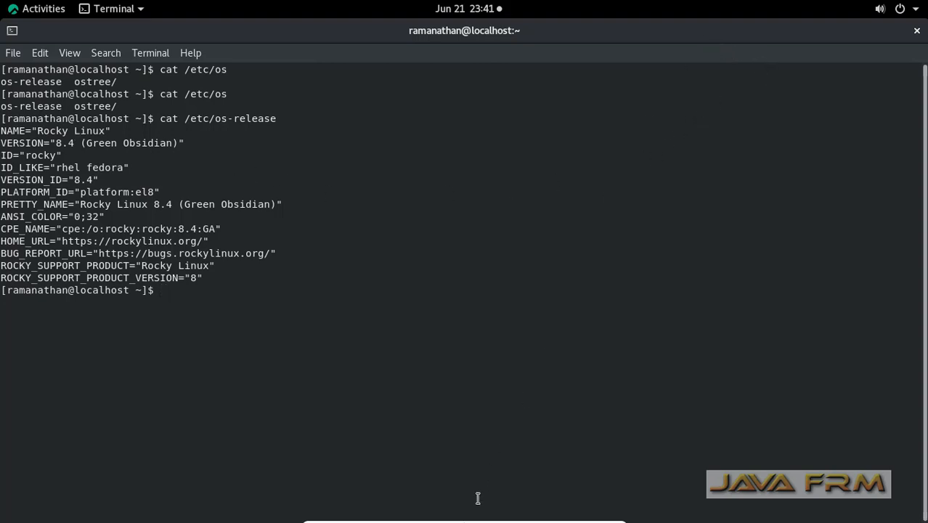
- Copy the whole os-release output and exit full screen
{"action": "mouse_move", "coordinate": [468, 520]}
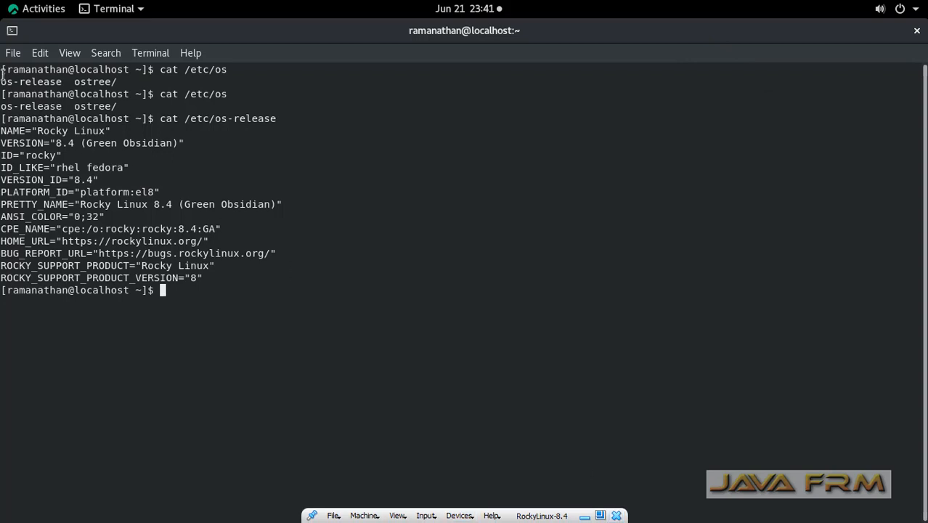
{"action": "left_click_drag", "start_coordinate": [3, 70], "coordinate": [195, 294]}
{"action": "right_click", "coordinate": [107, 175]}
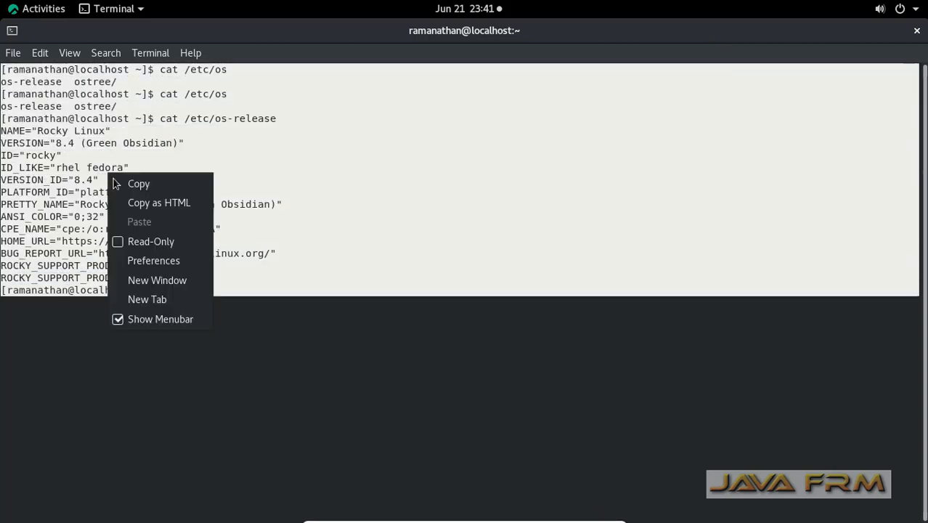
{"action": "left_click", "coordinate": [164, 183]}
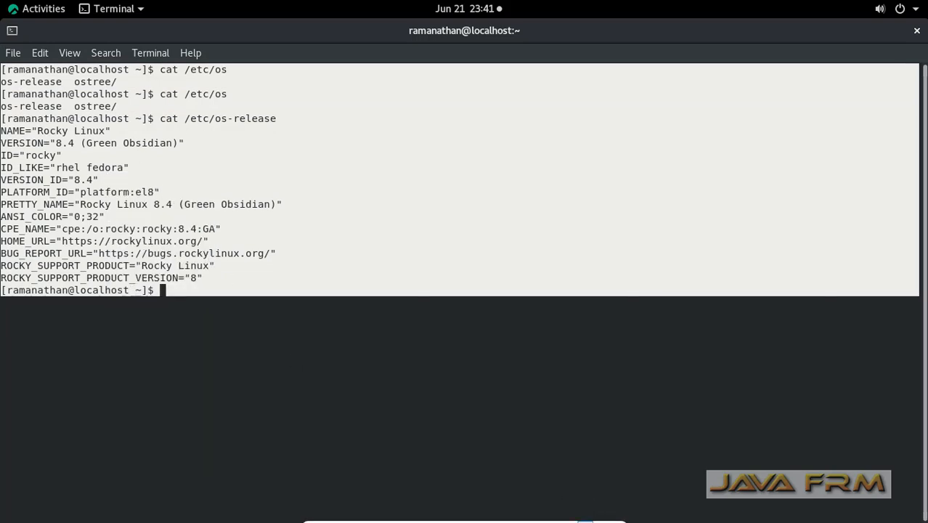
{"action": "left_click", "coordinate": [599, 515]}
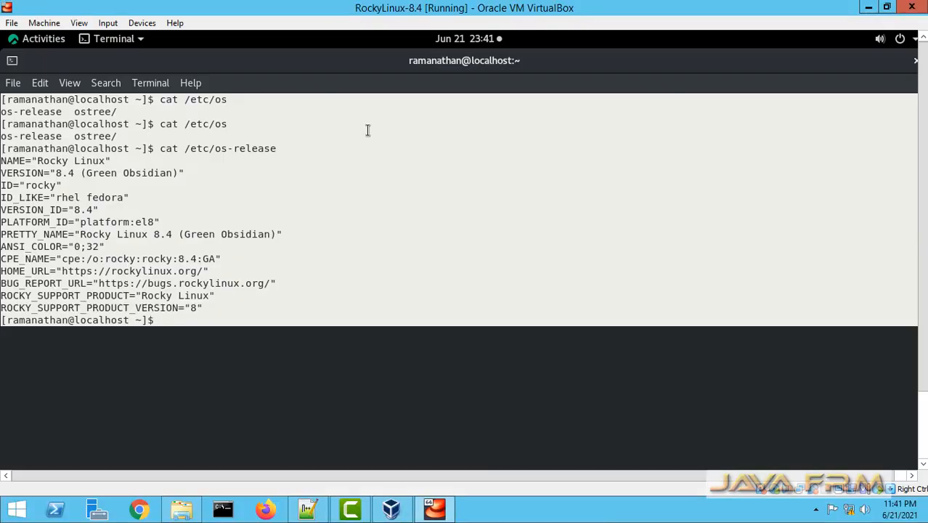
- Paste the os-release output into a new Notepad++ document
{"action": "left_click", "coordinate": [307, 510]}
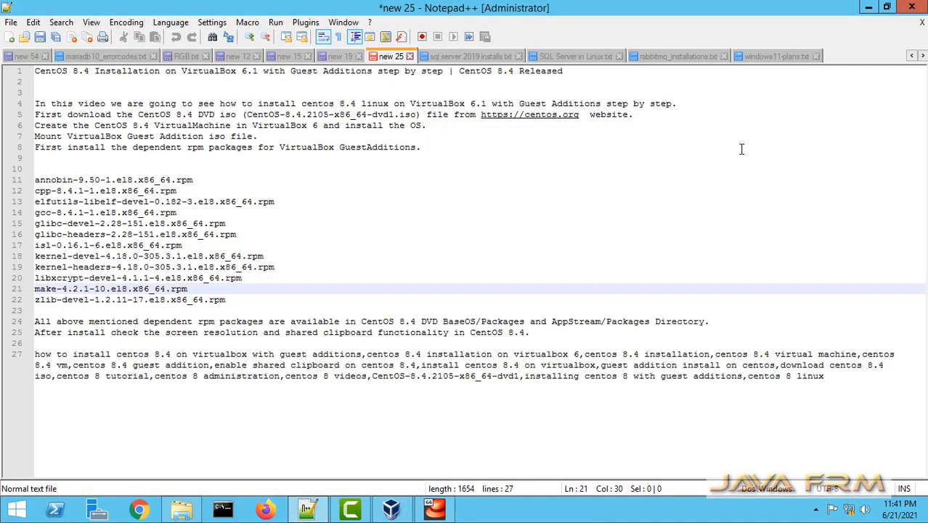
{"action": "key", "text": "ctrl+n"}
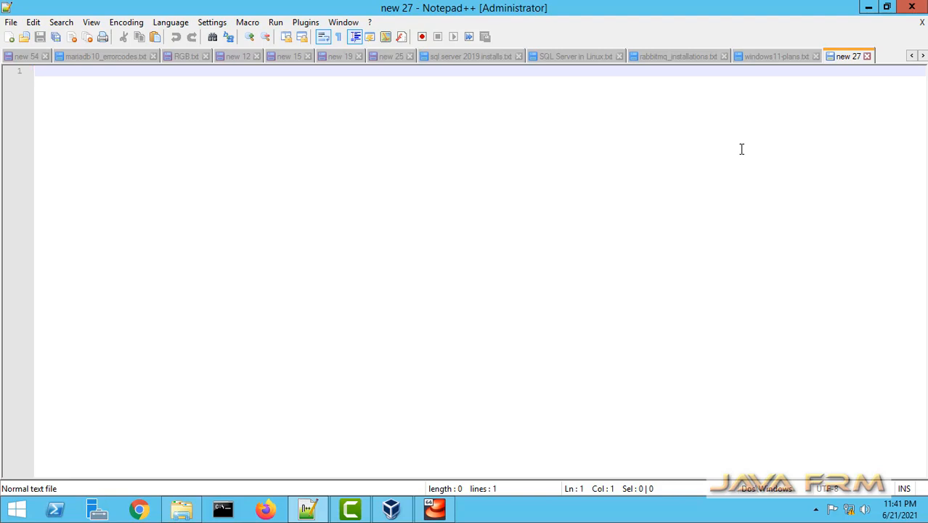
{"action": "key", "text": "ctrl+v"}
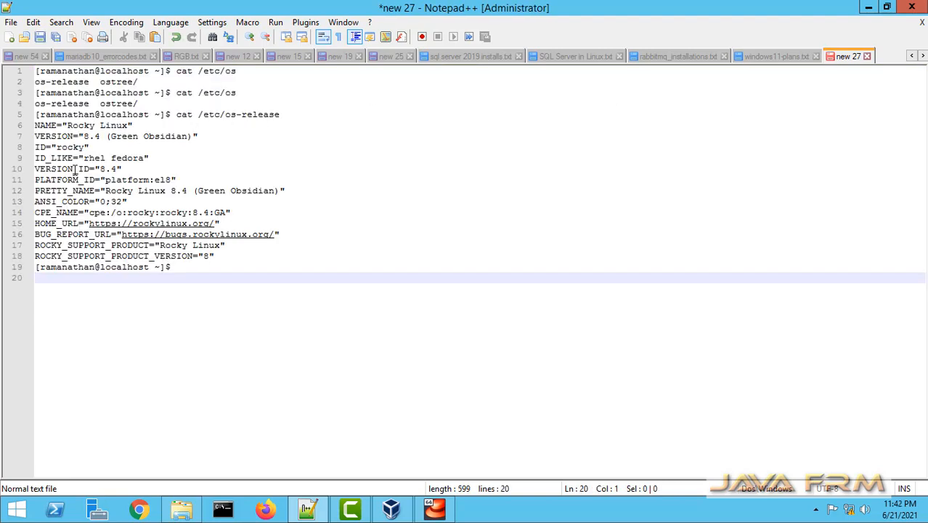
{"action": "left_click_drag", "start_coordinate": [75, 137], "coordinate": [241, 138]}
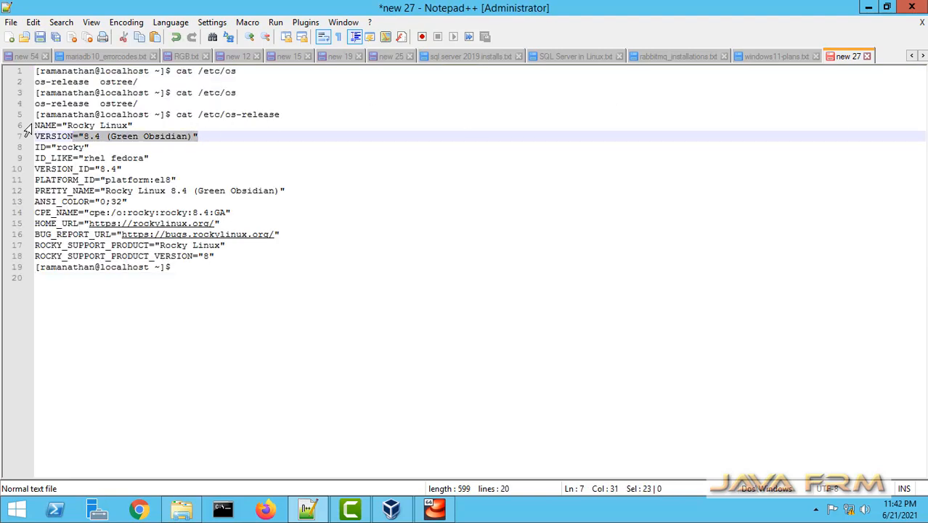
{"action": "left_click_drag", "start_coordinate": [56, 125], "coordinate": [134, 138]}
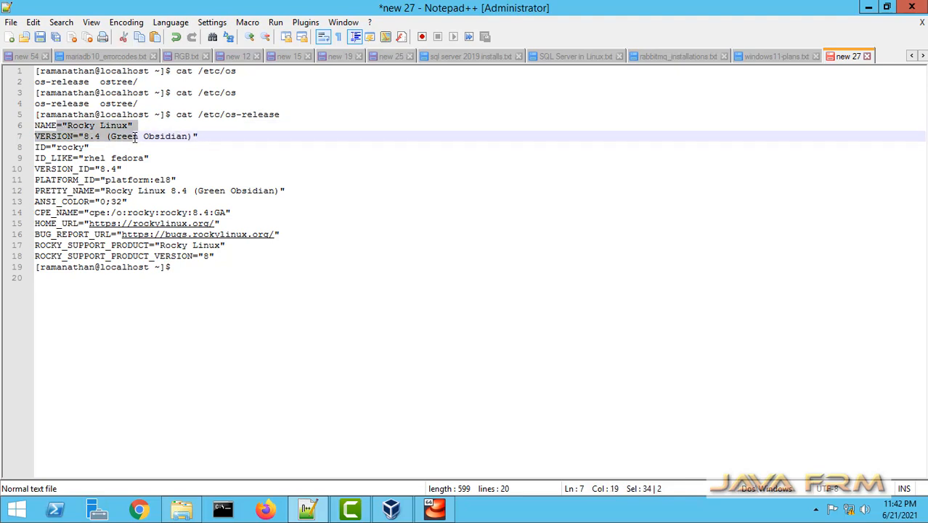
{"action": "left_click", "coordinate": [200, 271]}
- Add the line 'I am going to copy and paste this line from windows to rocky linux 8.4' and copy it
{"action": "key", "text": "Return"}
{"action": "key", "text": "Return"}
{"action": "key", "text": "Return"}
{"action": "key", "text": "Return"}
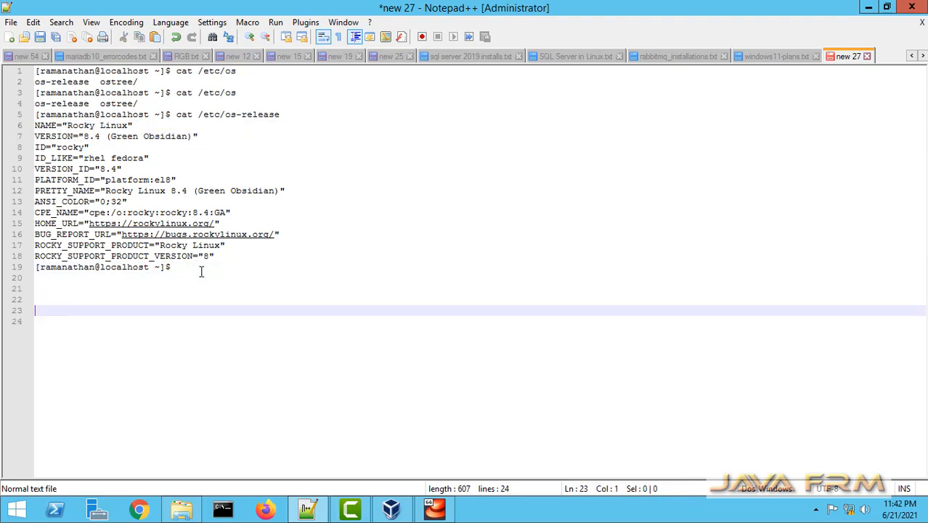
{"action": "type", "text": "I"}
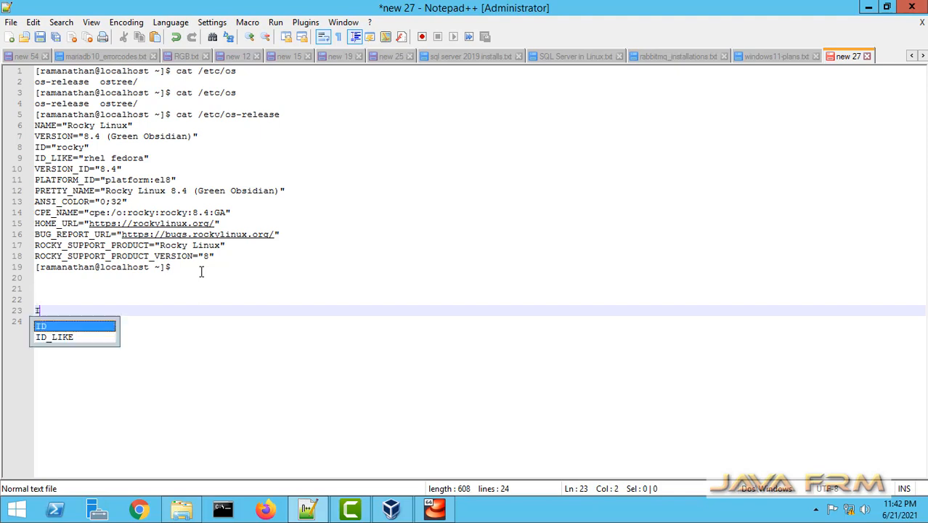
{"action": "type", "text": " am going to copy"}
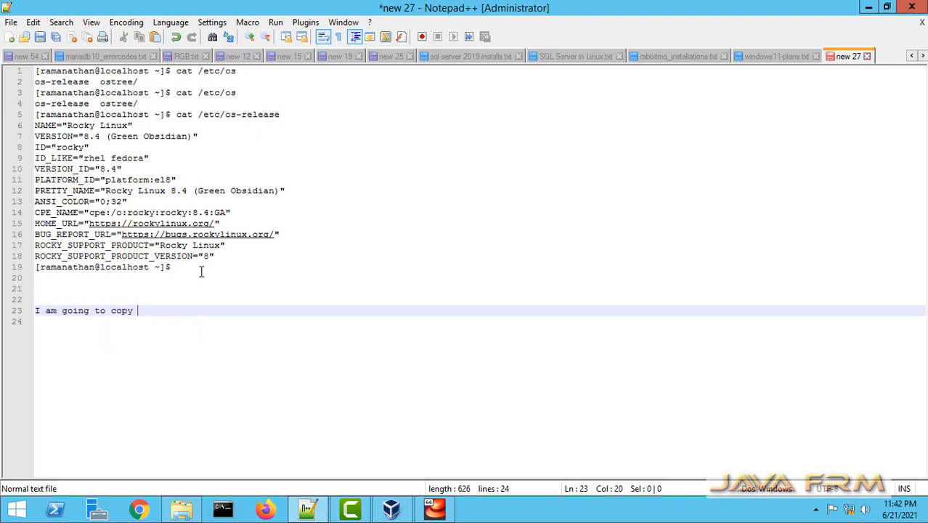
{"action": "type", "text": " and paste this line "}
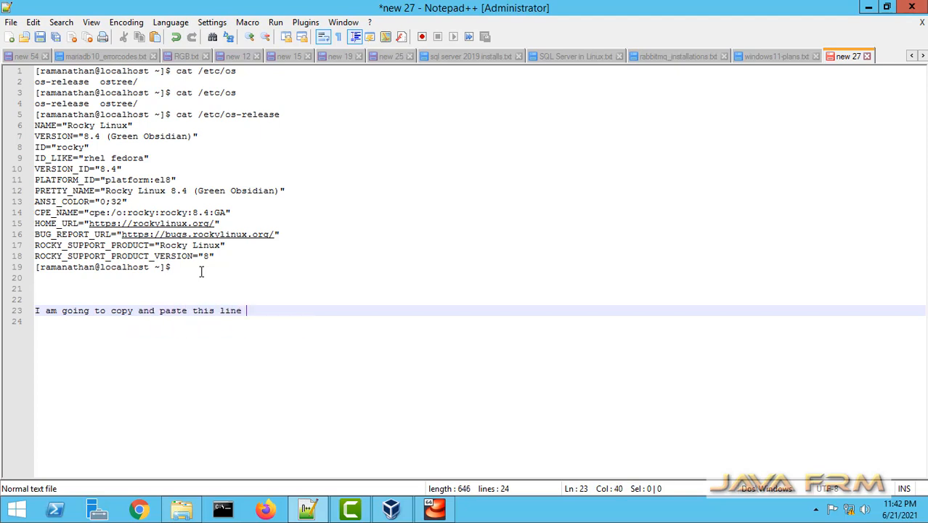
{"action": "type", "text": "from windows to rocky lic"}
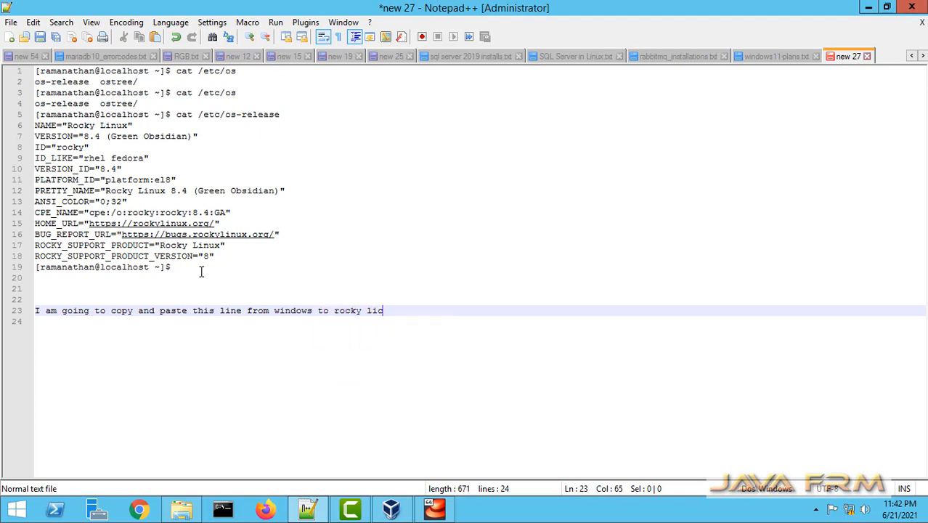
{"action": "key", "text": "BackSpace"}
{"action": "type", "text": "nux 8.4"}
{"action": "left_click_drag", "start_coordinate": [423, 310], "coordinate": [20, 311]}
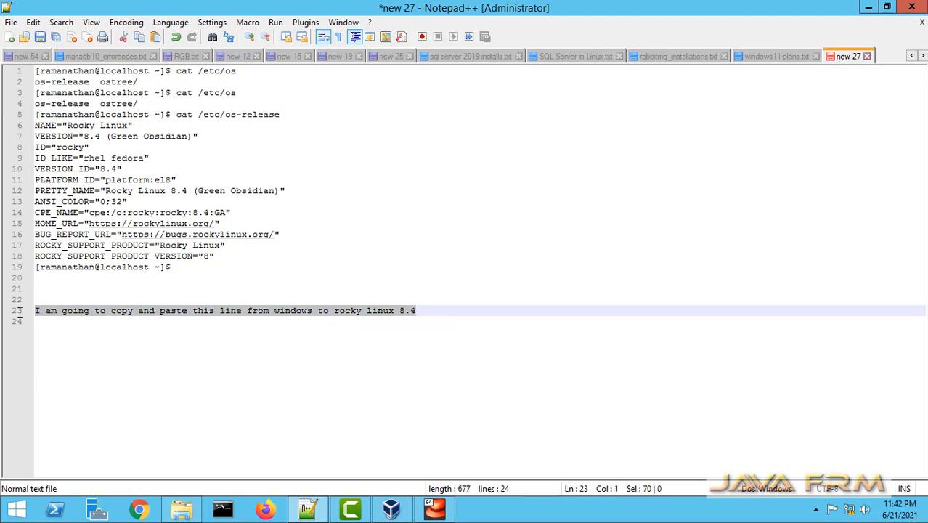
{"action": "right_click", "coordinate": [97, 310]}
{"action": "left_click", "coordinate": [148, 75]}
- Paste the Notepad++ line at the Rocky terminal prompt, cancel it with Ctrl+C, and close the terminal
{"action": "left_click", "coordinate": [434, 509]}
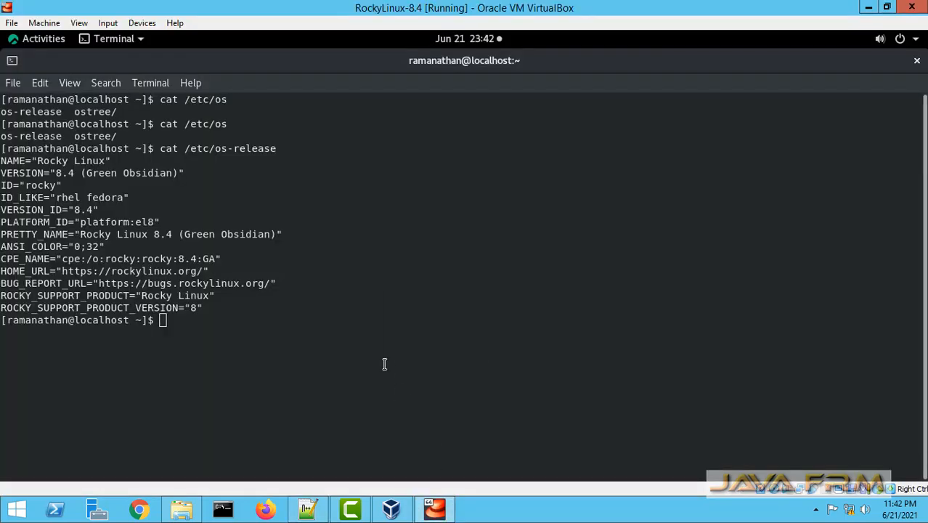
{"action": "right_click", "coordinate": [384, 364]}
{"action": "left_click", "coordinate": [436, 255]}
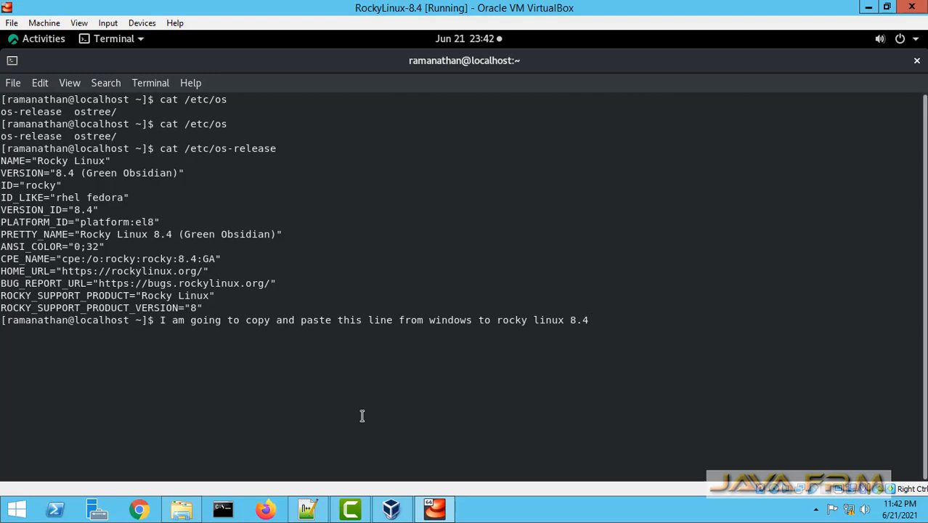
{"action": "key", "text": "ctrl+c"}
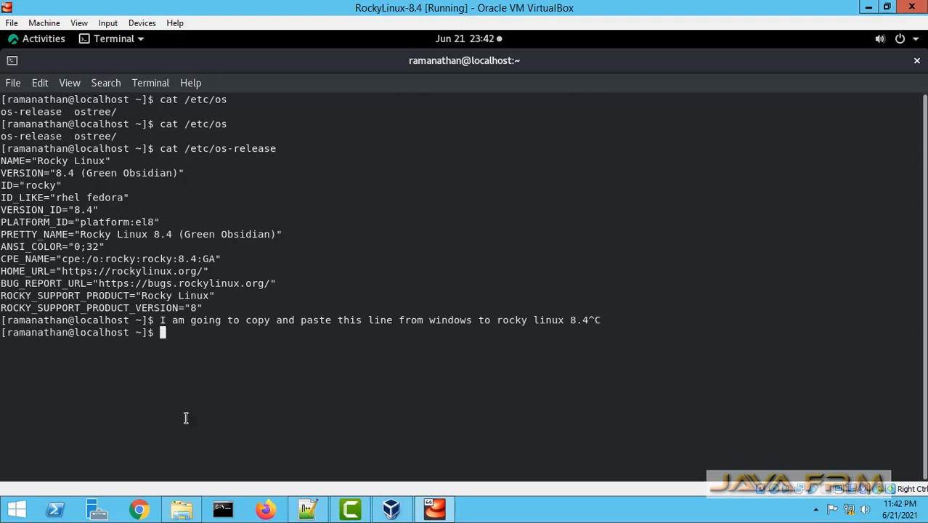
{"action": "left_click", "coordinate": [917, 61]}
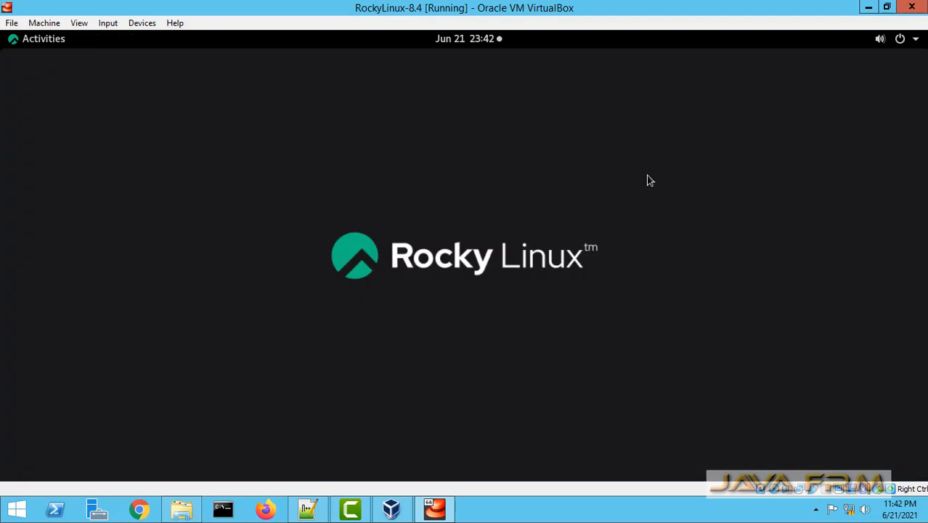